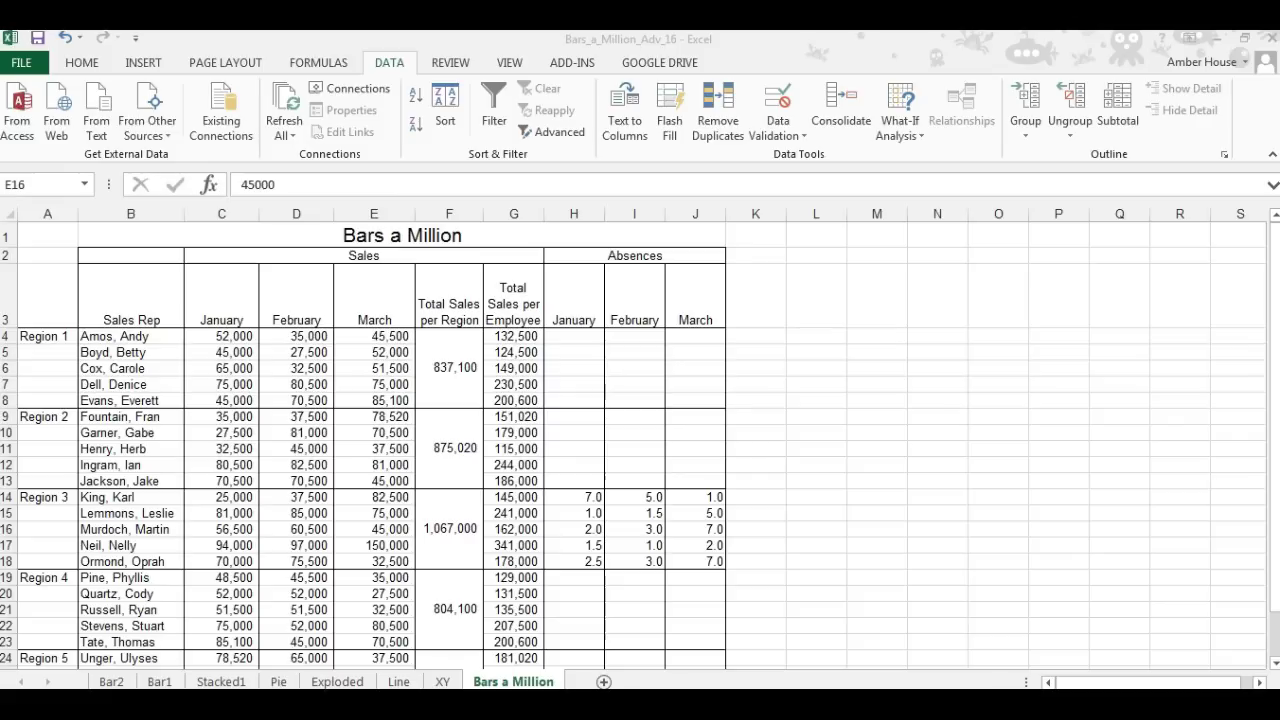
- Insert a 3-D Clustered Column chart of the Region 1 reps' January to March sales, using B3:E8 with its headers
click(45, 338)
click(79, 337)
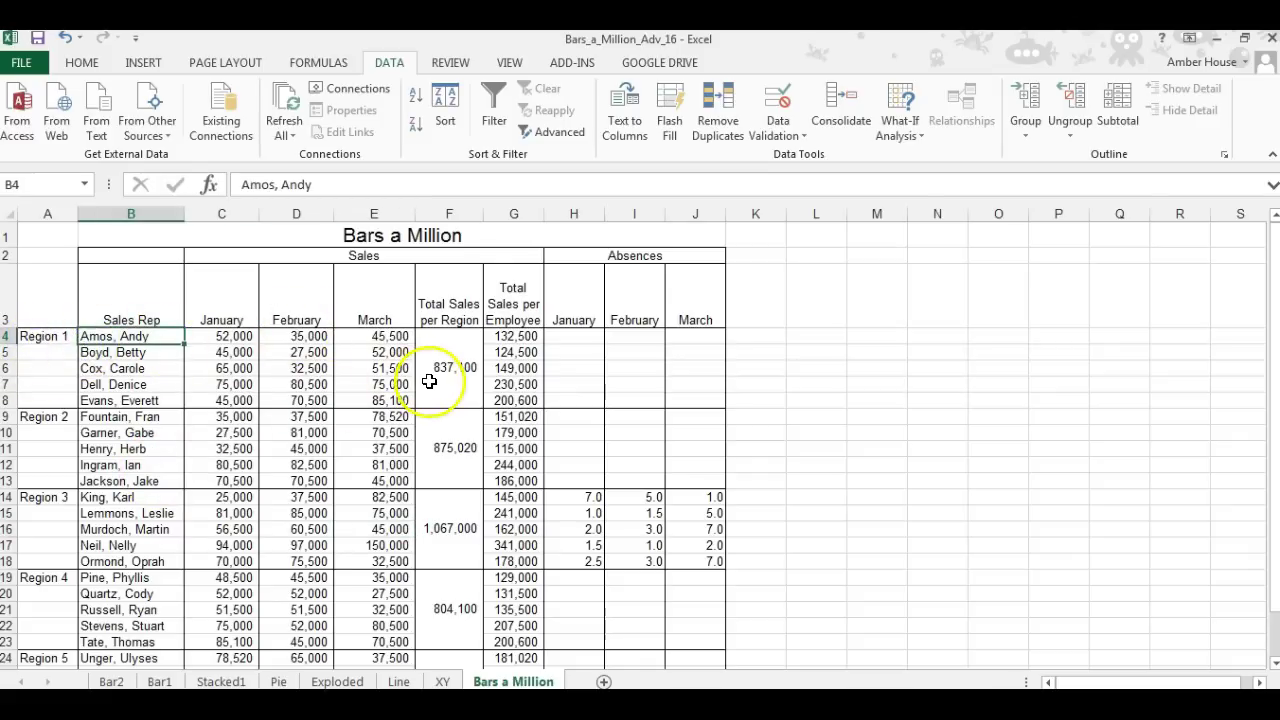
click(140, 297)
drag(140, 297, 361, 397)
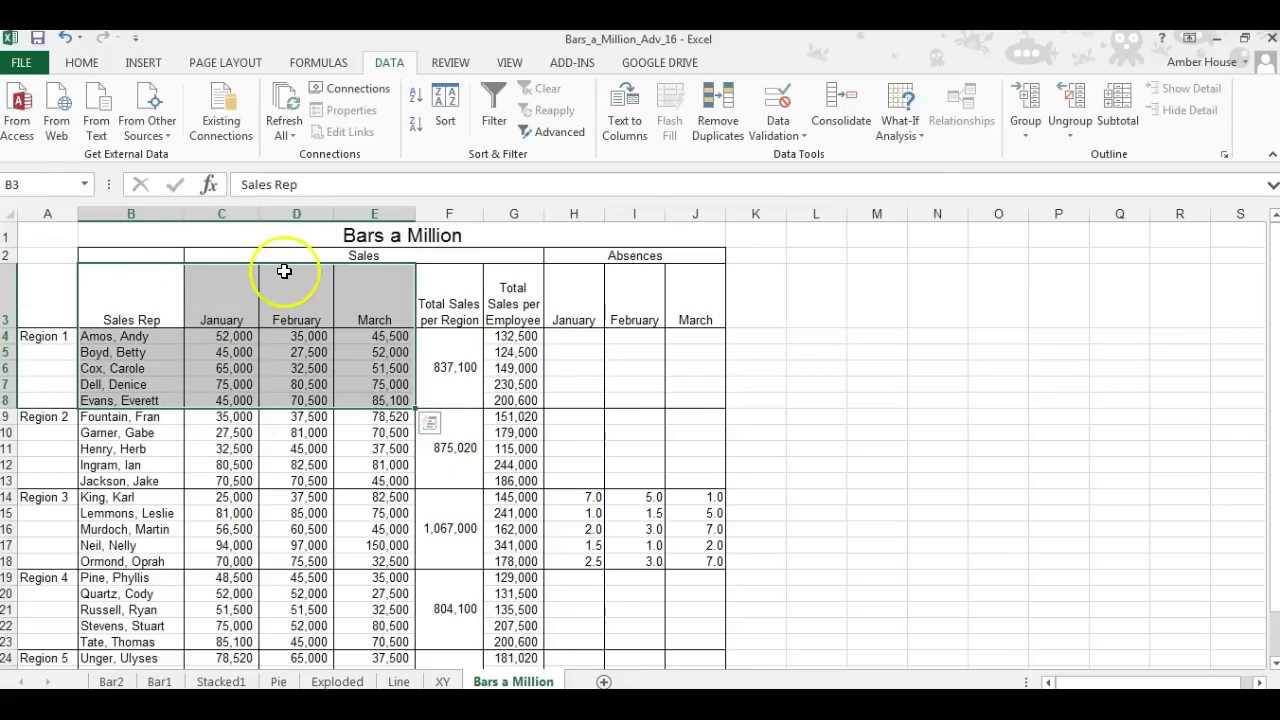
click(86, 63)
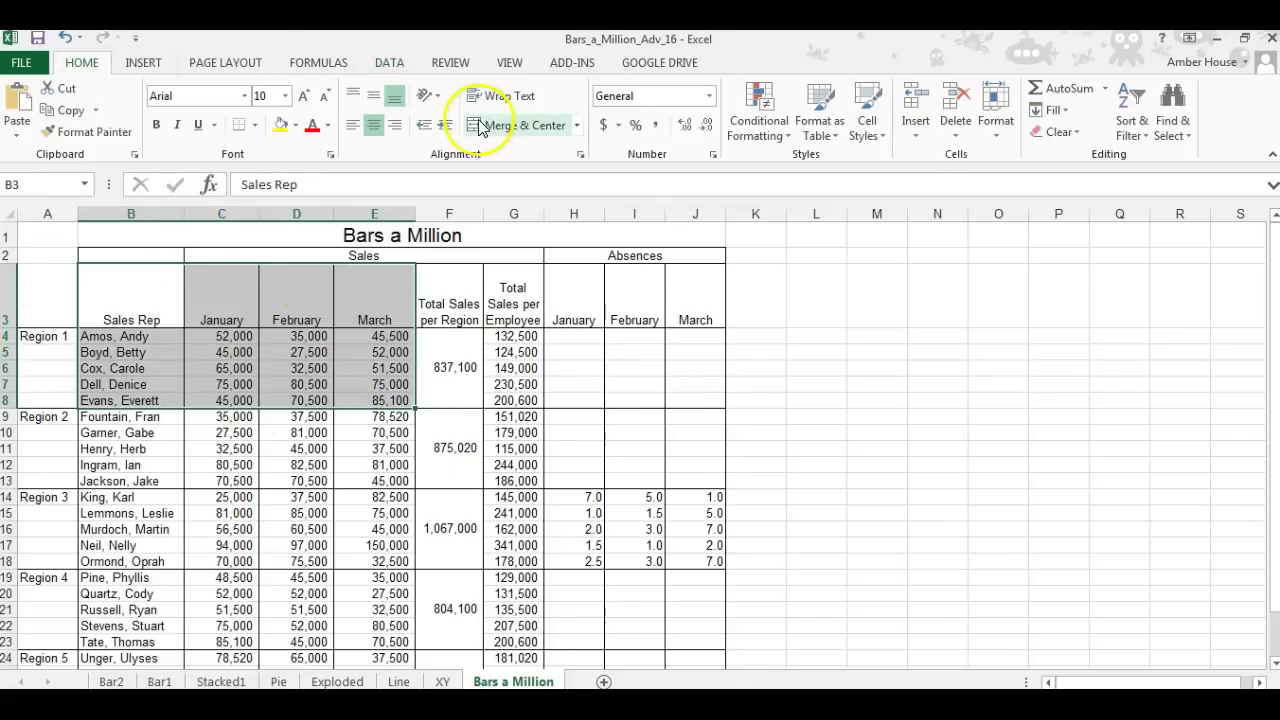
click(150, 68)
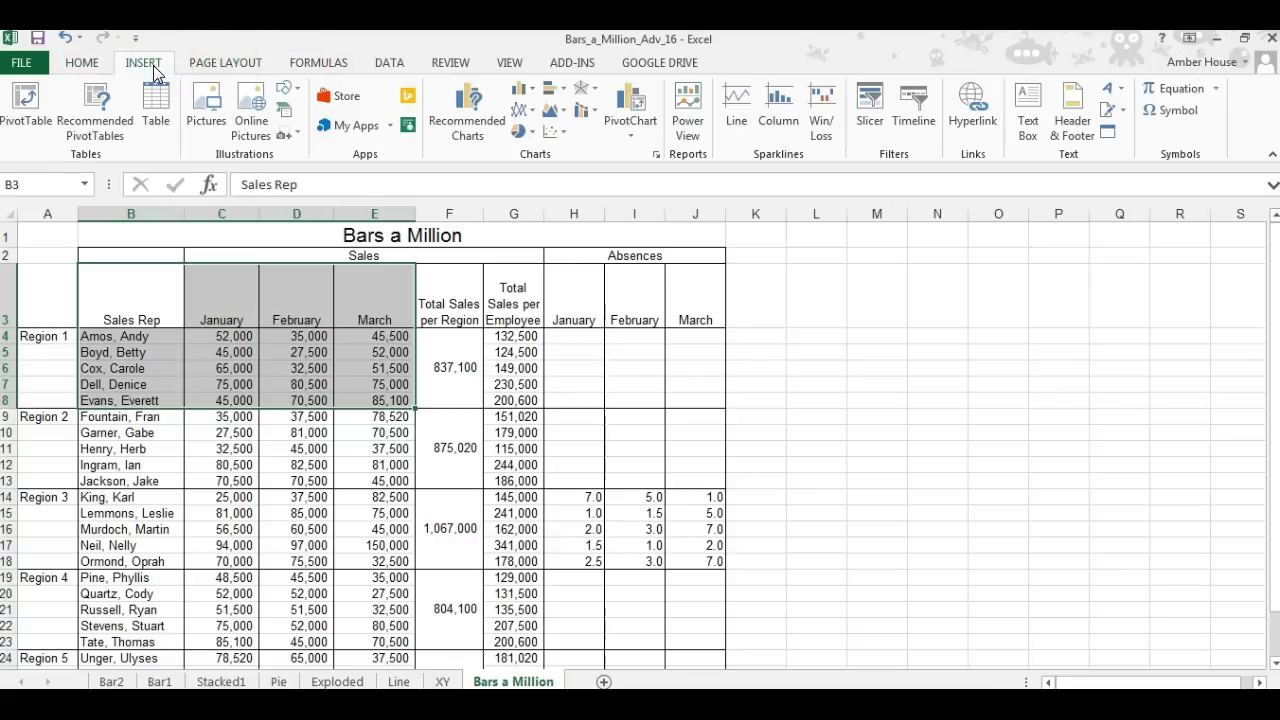
click(533, 95)
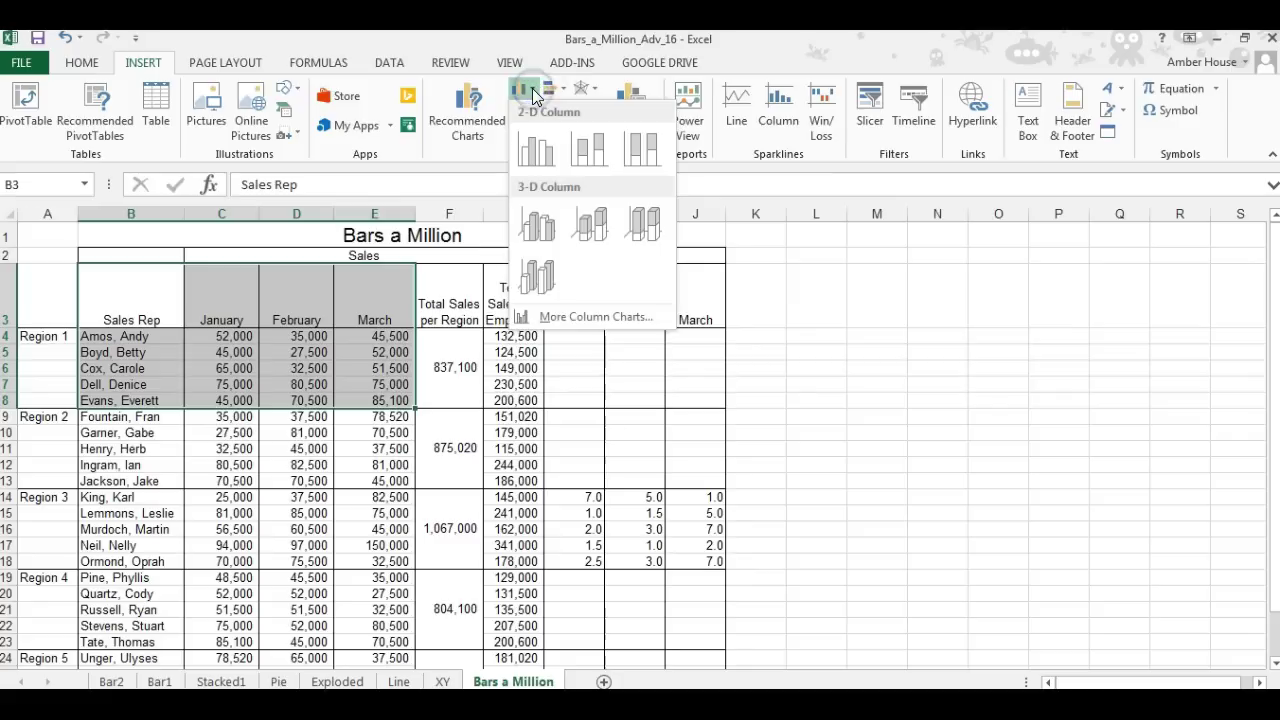
click(533, 155)
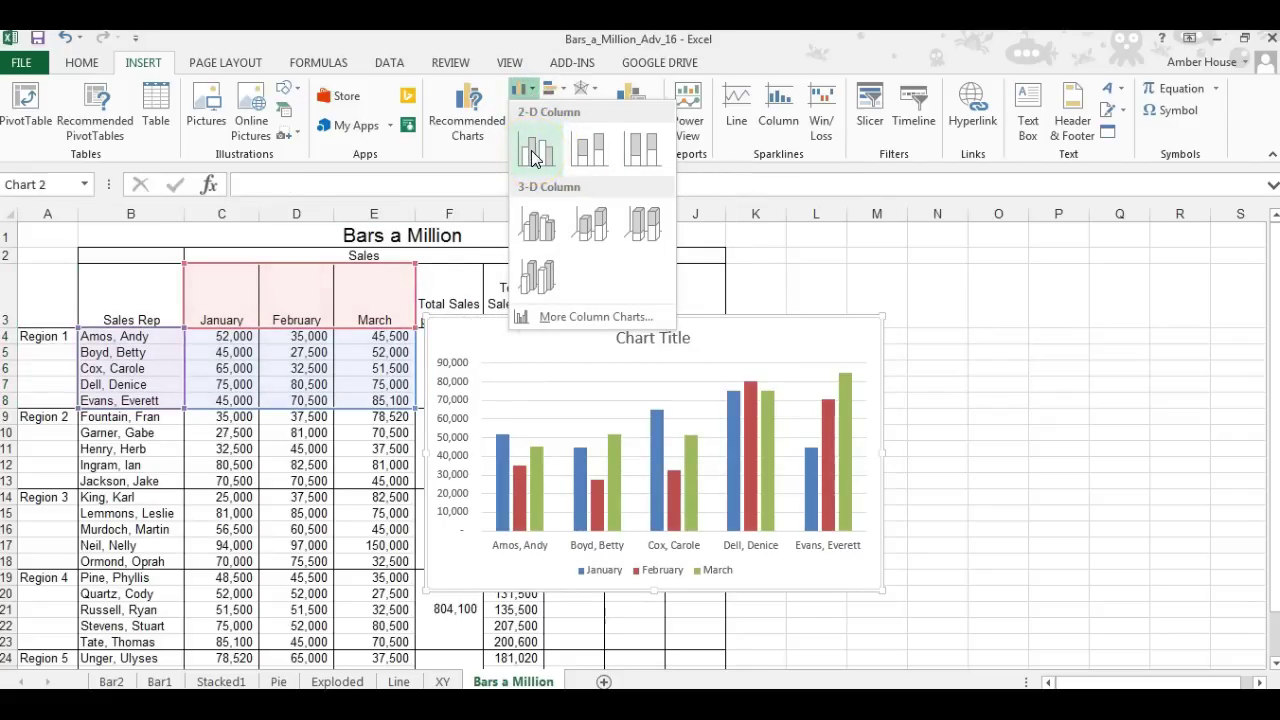
click(588, 166)
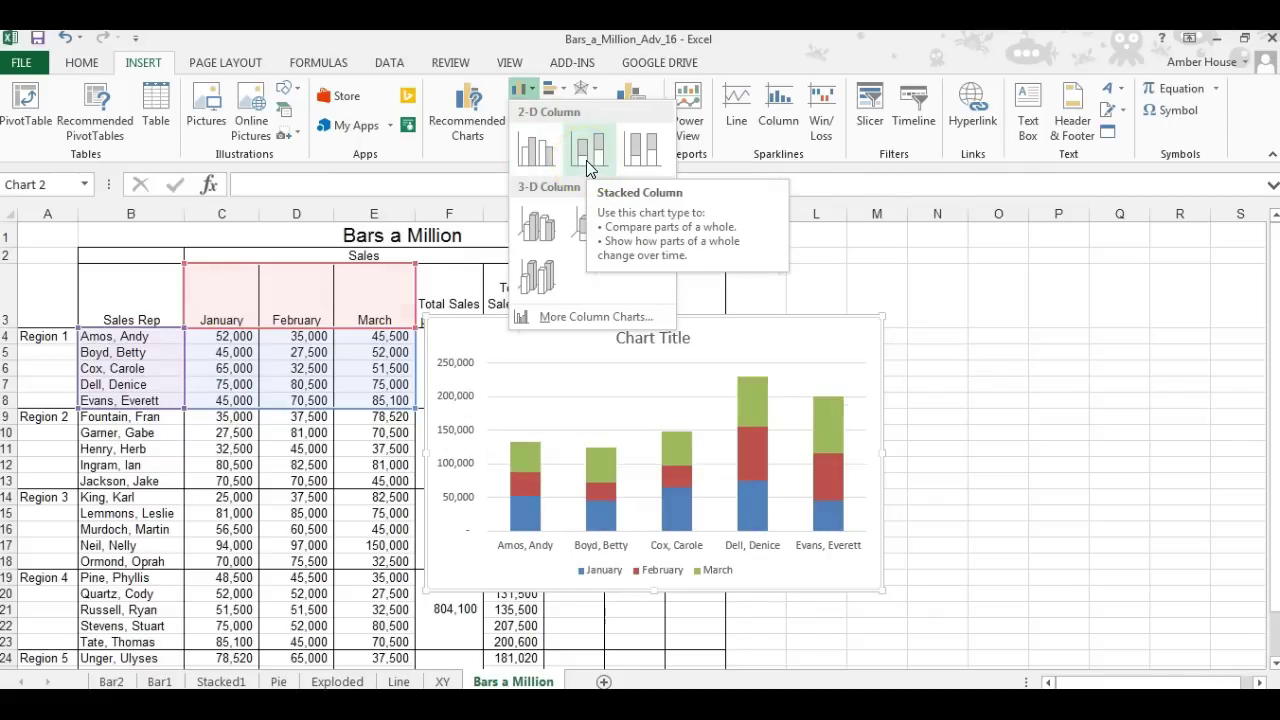
click(640, 160)
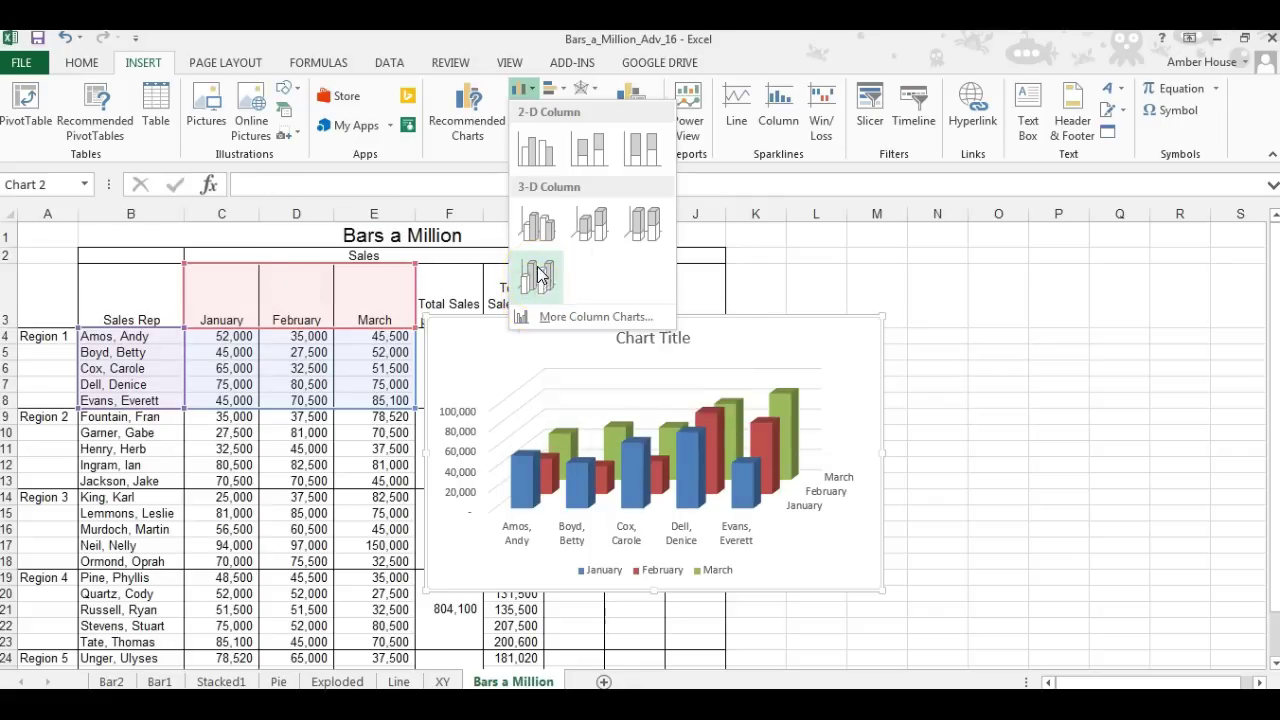
click(590, 230)
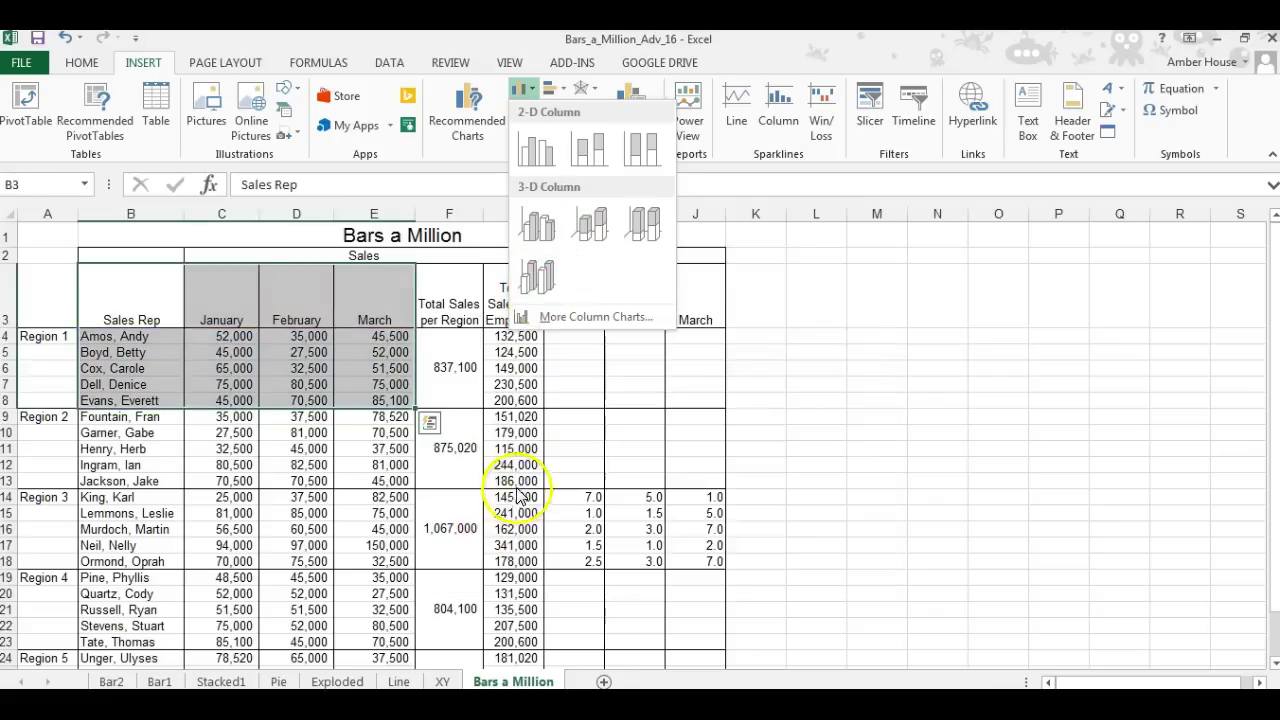
click(545, 278)
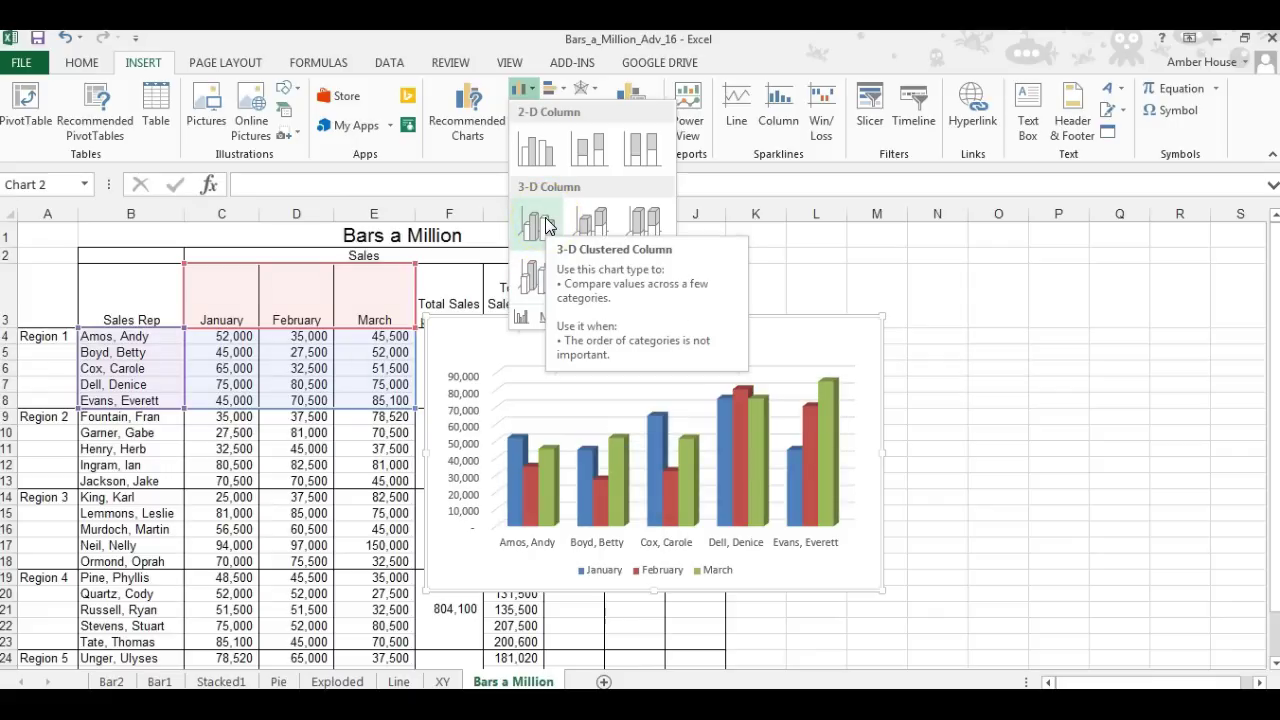
click(540, 231)
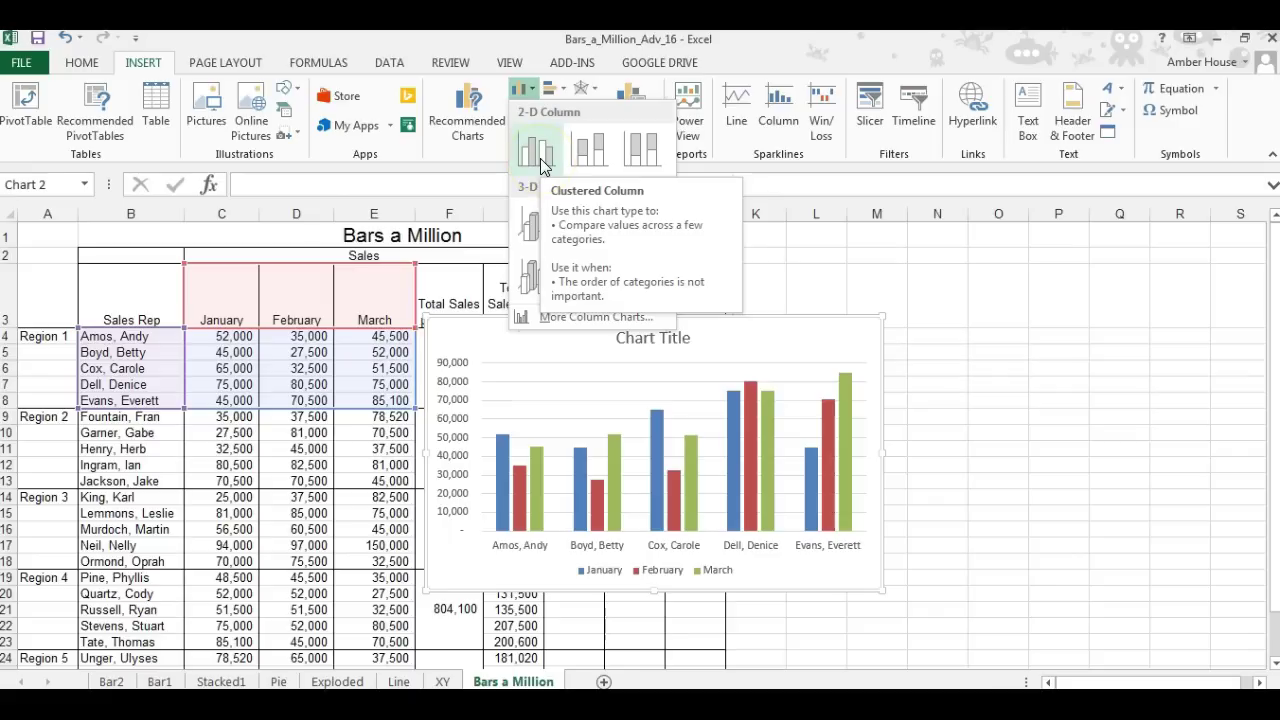
click(536, 229)
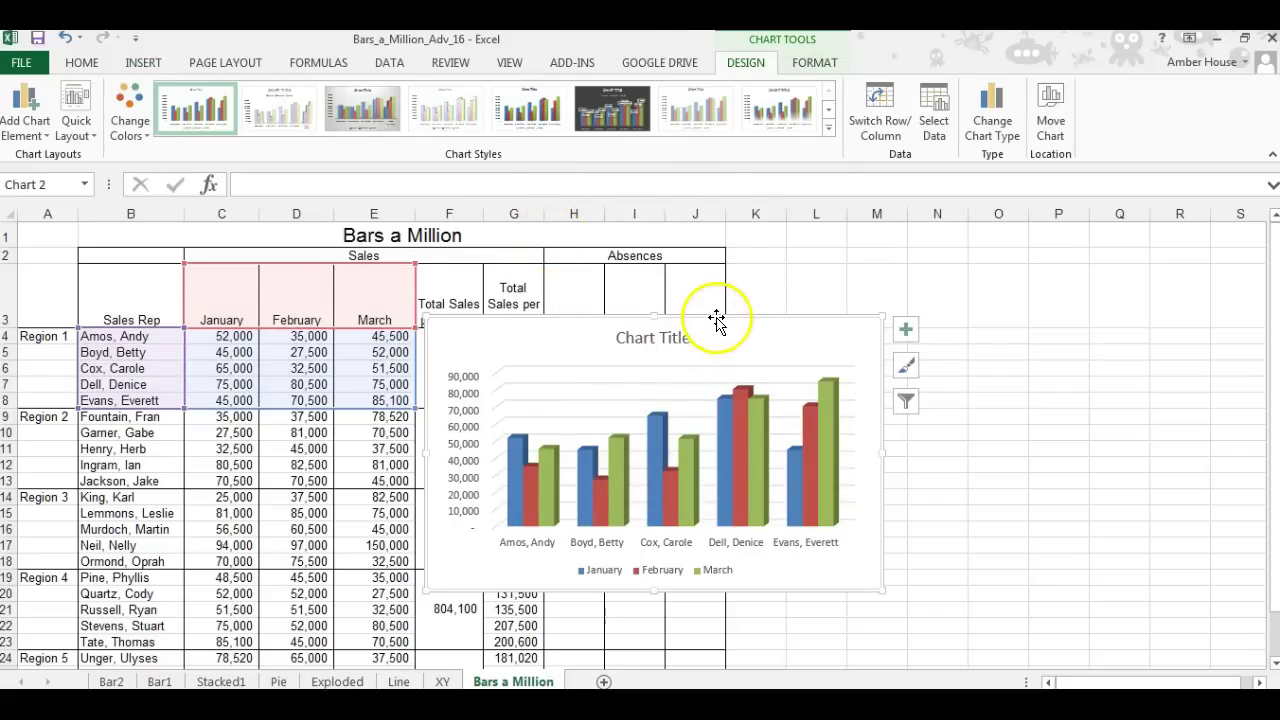
- Move the chart slightly higher on the sheet and apply chart Style 3 to it
drag(716, 316, 750, 265)
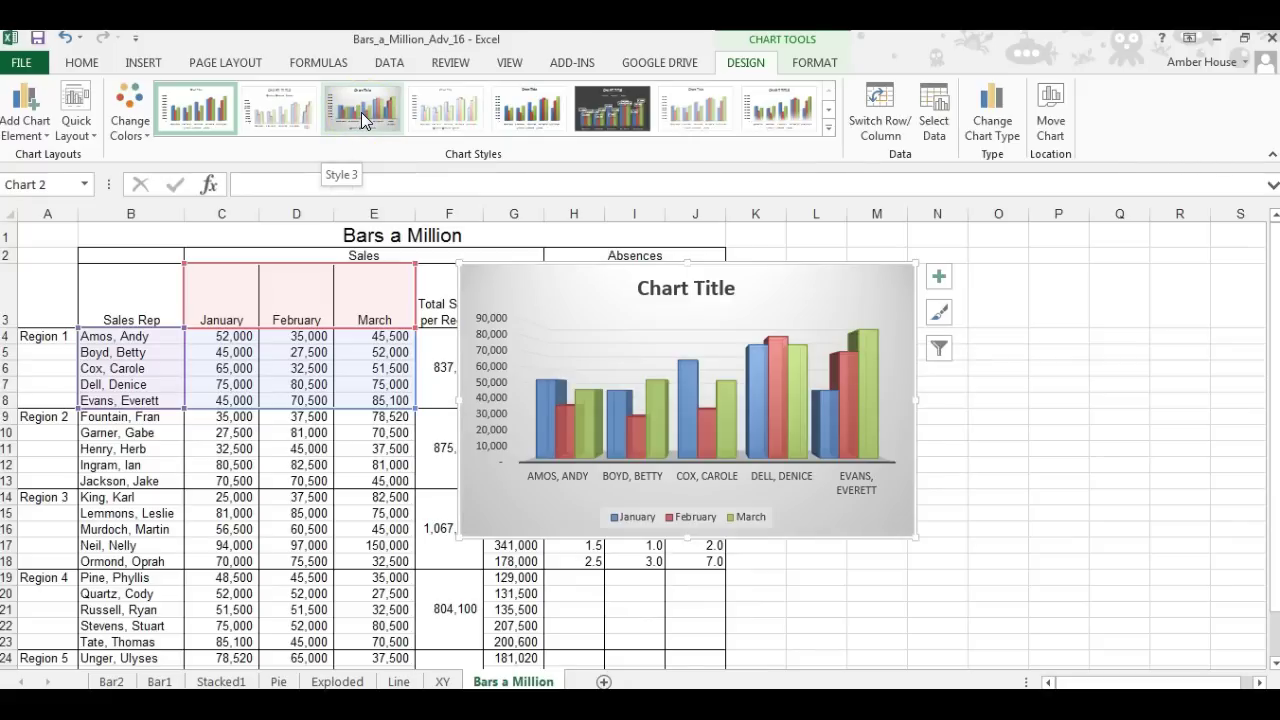
click(361, 112)
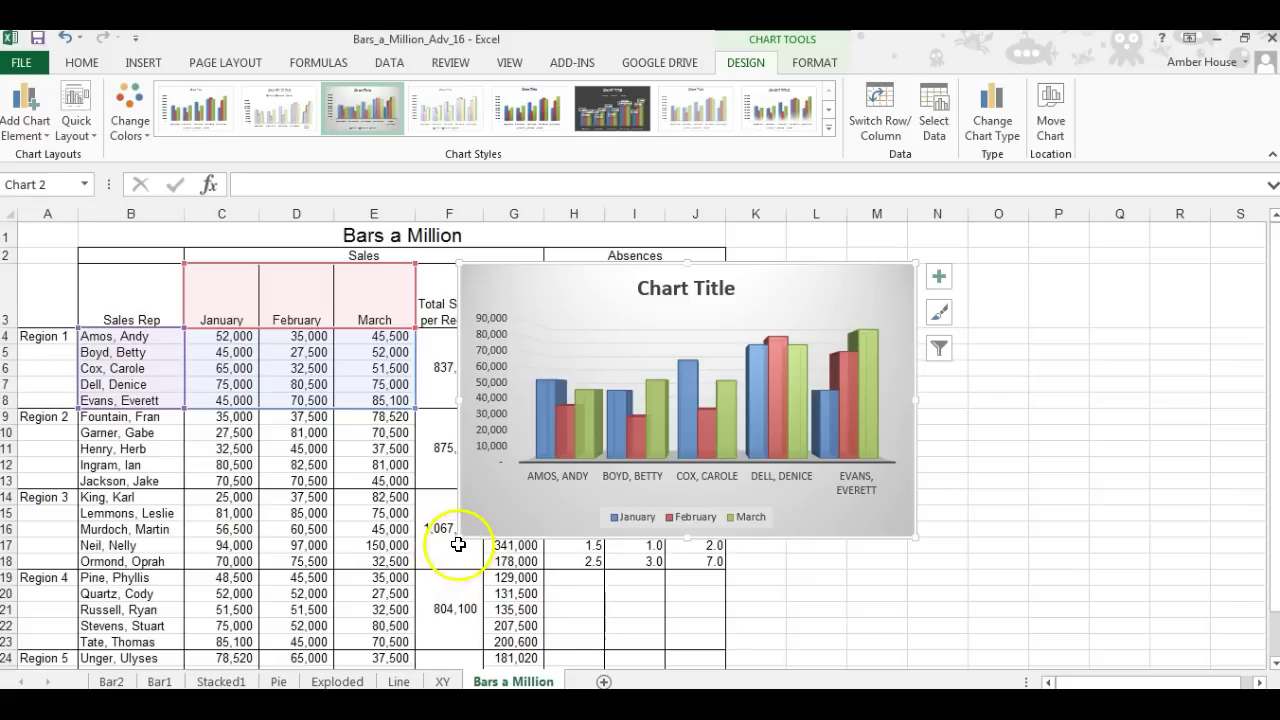
- Enlarge the chart and reposition it just beyond the March sales column so the Region 1 figures stay uncovered
drag(457, 534, 240, 544)
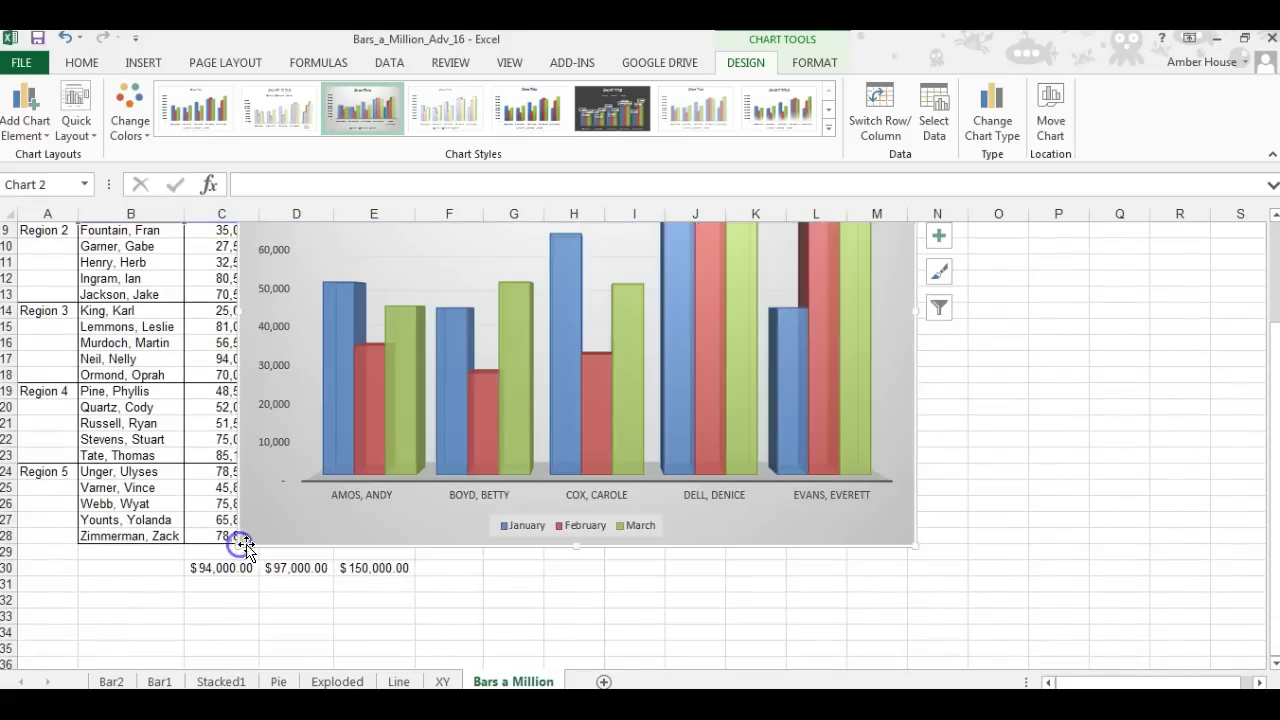
scroll(424, 531, up, 3)
scroll(424, 531, down, 1)
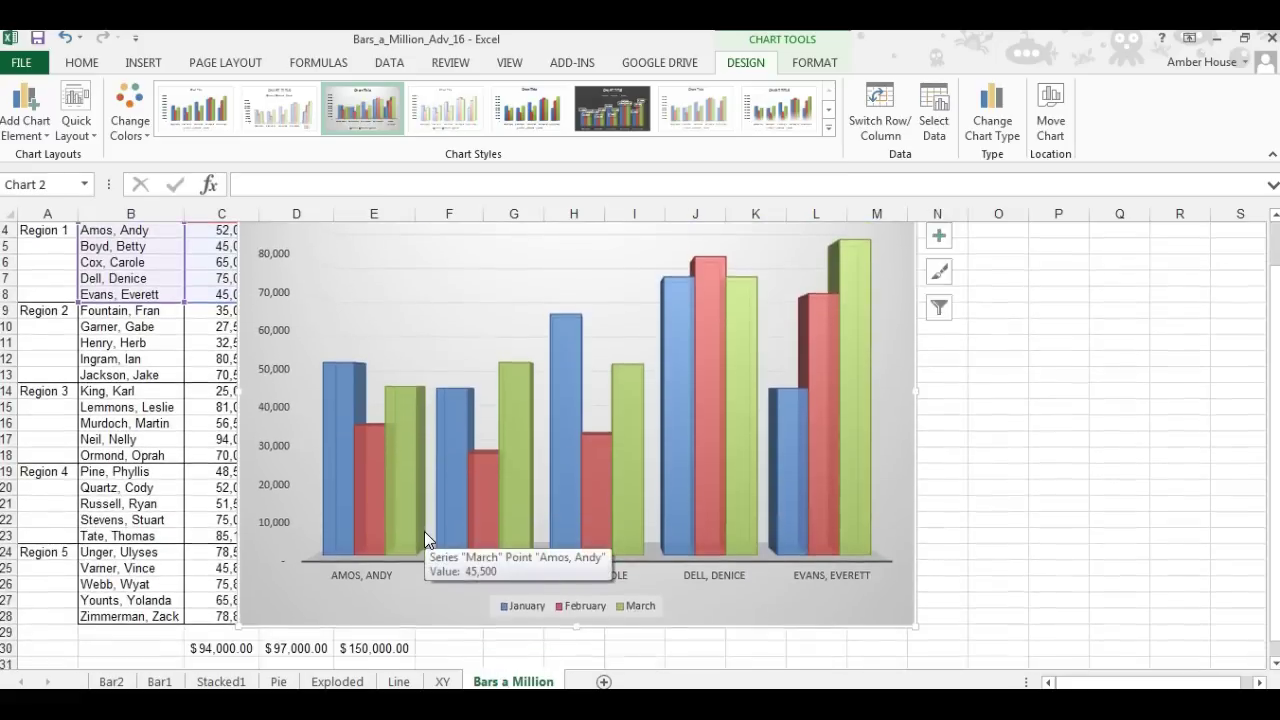
scroll(424, 531, up, 1)
mouse_move(286, 260)
mouse_down()
mouse_move(291, 217)
mouse_move(257, 237)
mouse_move(314, 249)
mouse_move(266, 234)
mouse_move(301, 226)
mouse_move(306, 201)
mouse_move(312, 241)
mouse_move(286, 271)
mouse_move(300, 277)
mouse_move(296, 234)
mouse_move(356, 259)
mouse_move(517, 257)
mouse_move(480, 244)
mouse_up()
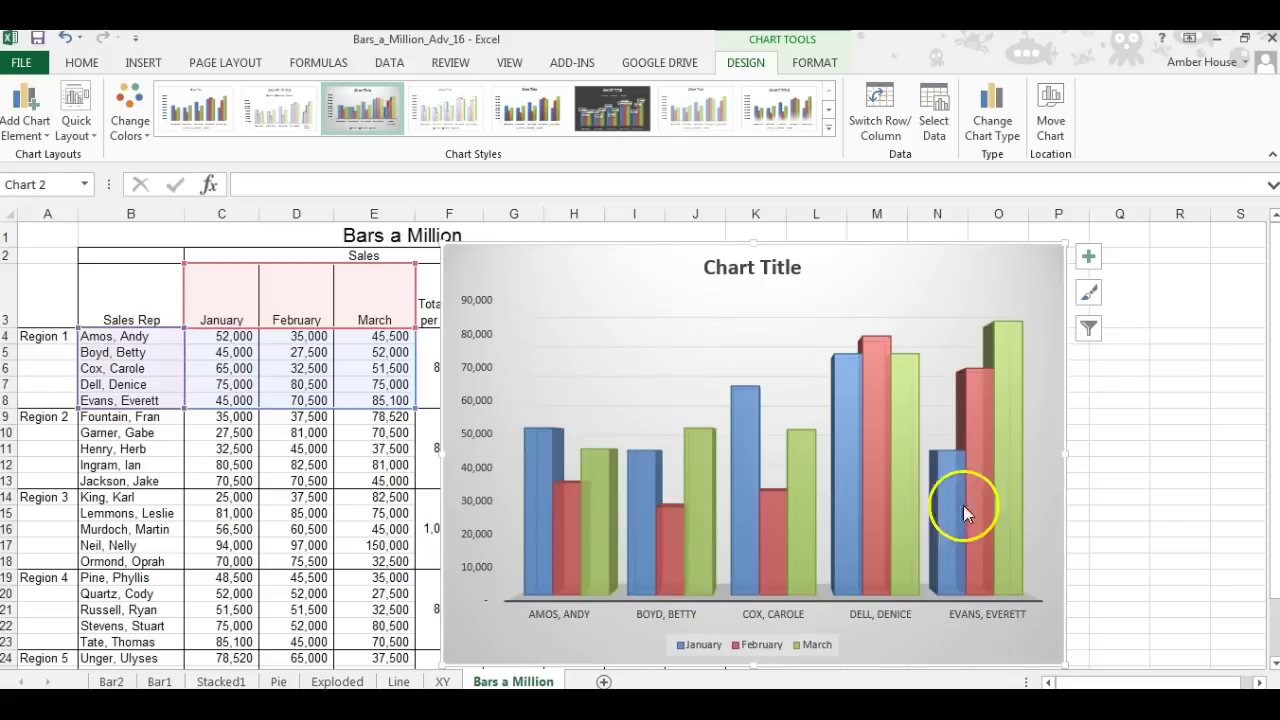
mouse_move(543, 515)
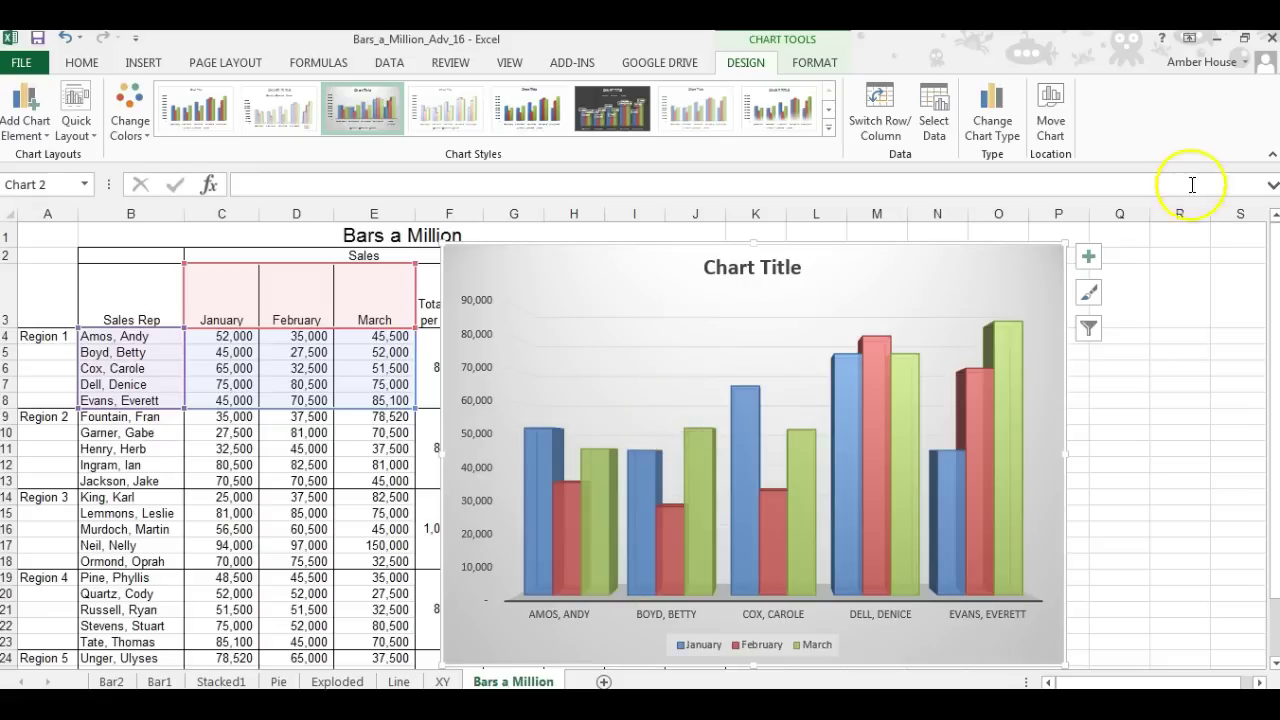
- Replace the chart's placeholder title with "Region 1 Sales Comparison"
click(765, 267)
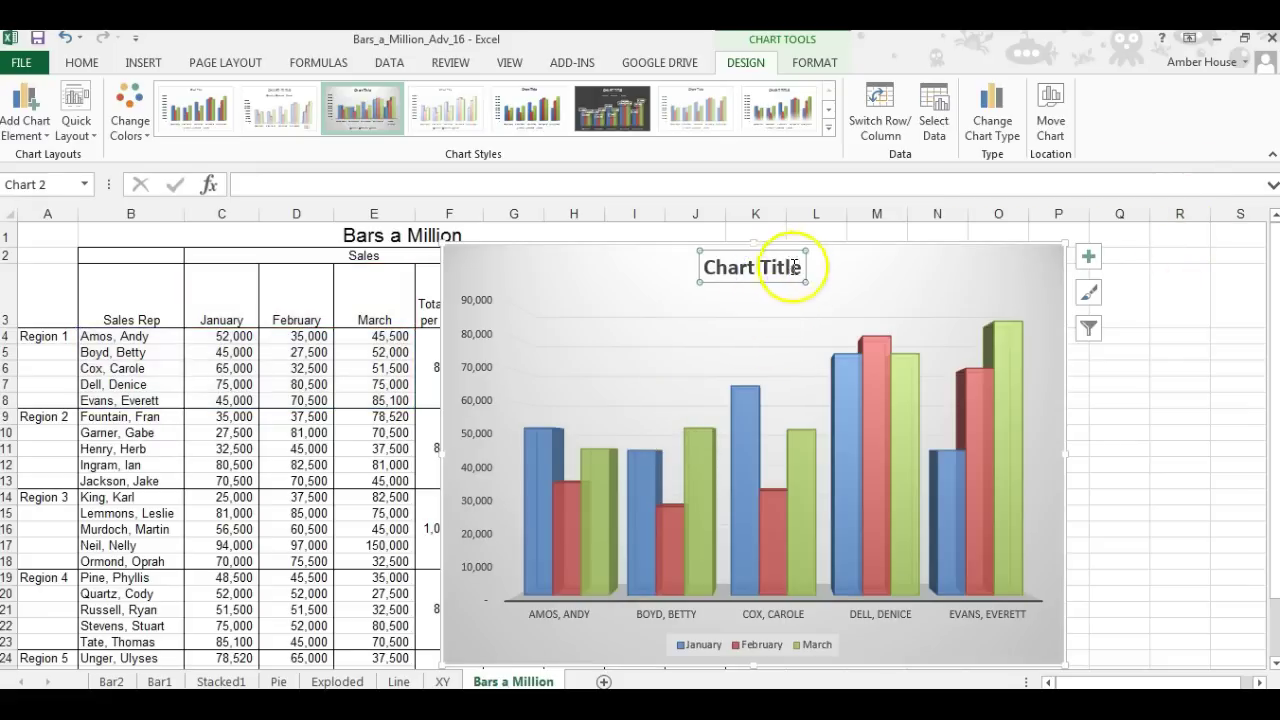
click(910, 358)
click(1190, 432)
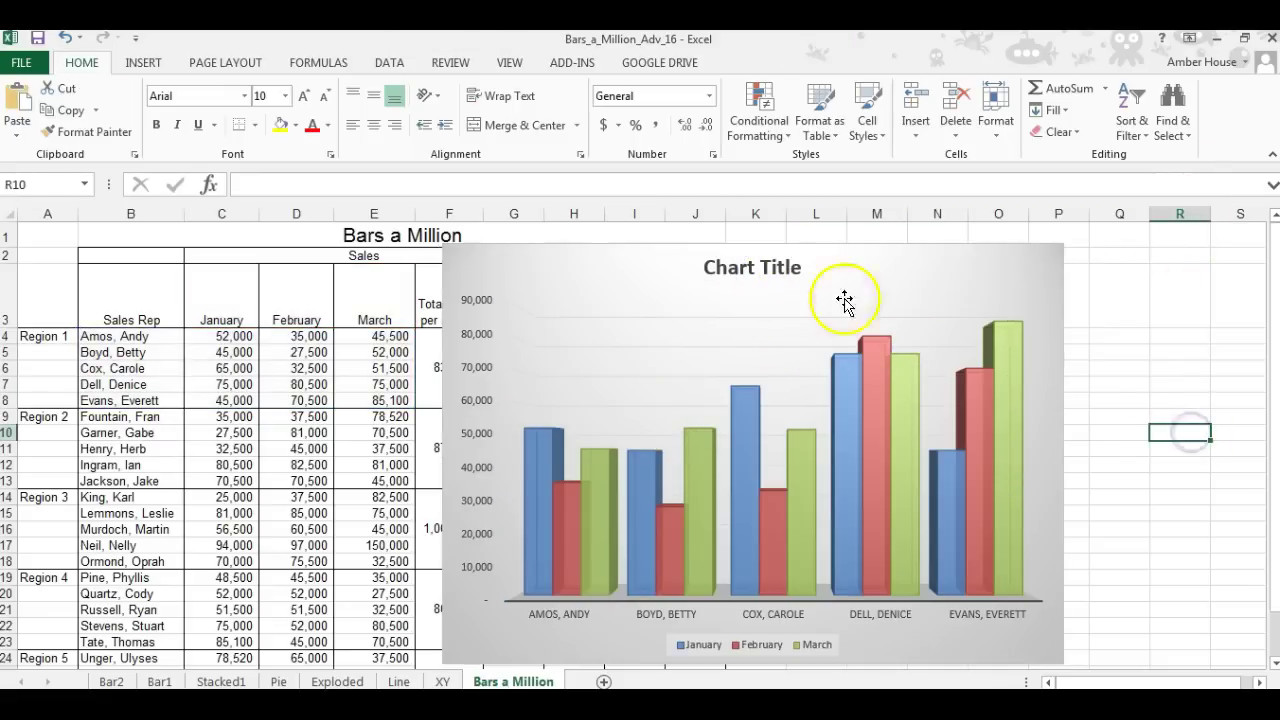
click(770, 268)
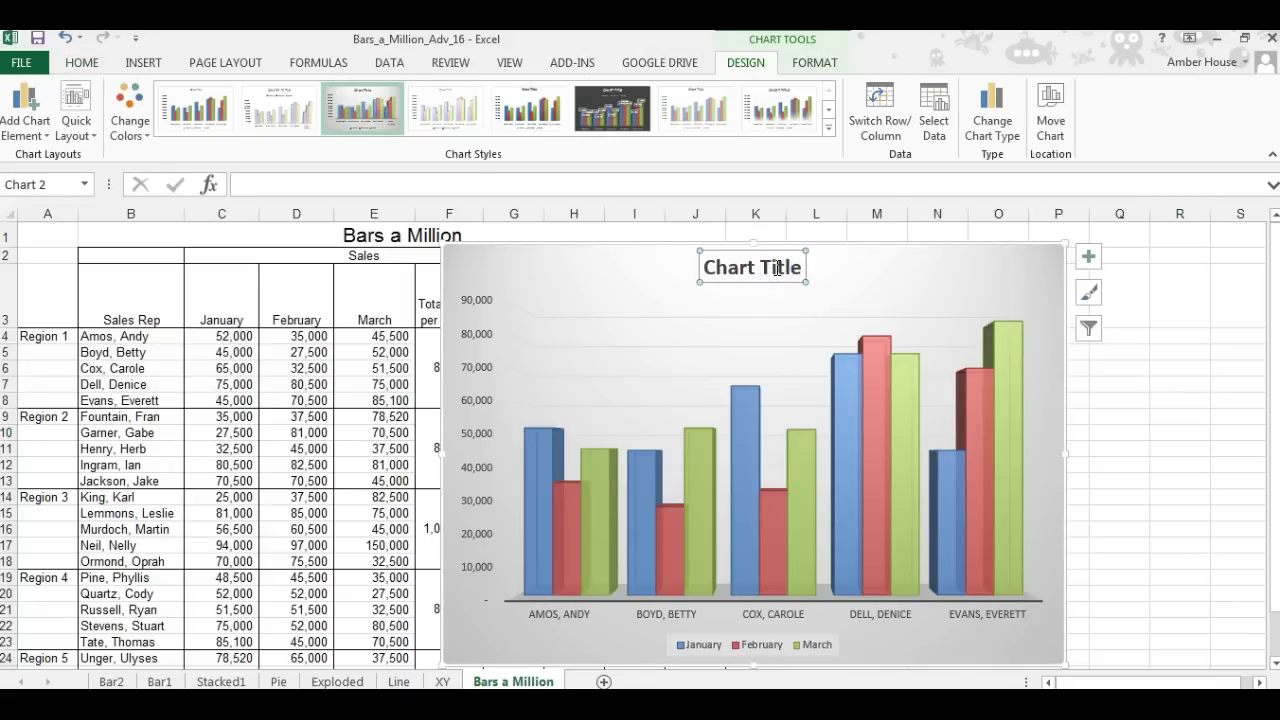
drag(806, 267, 682, 267)
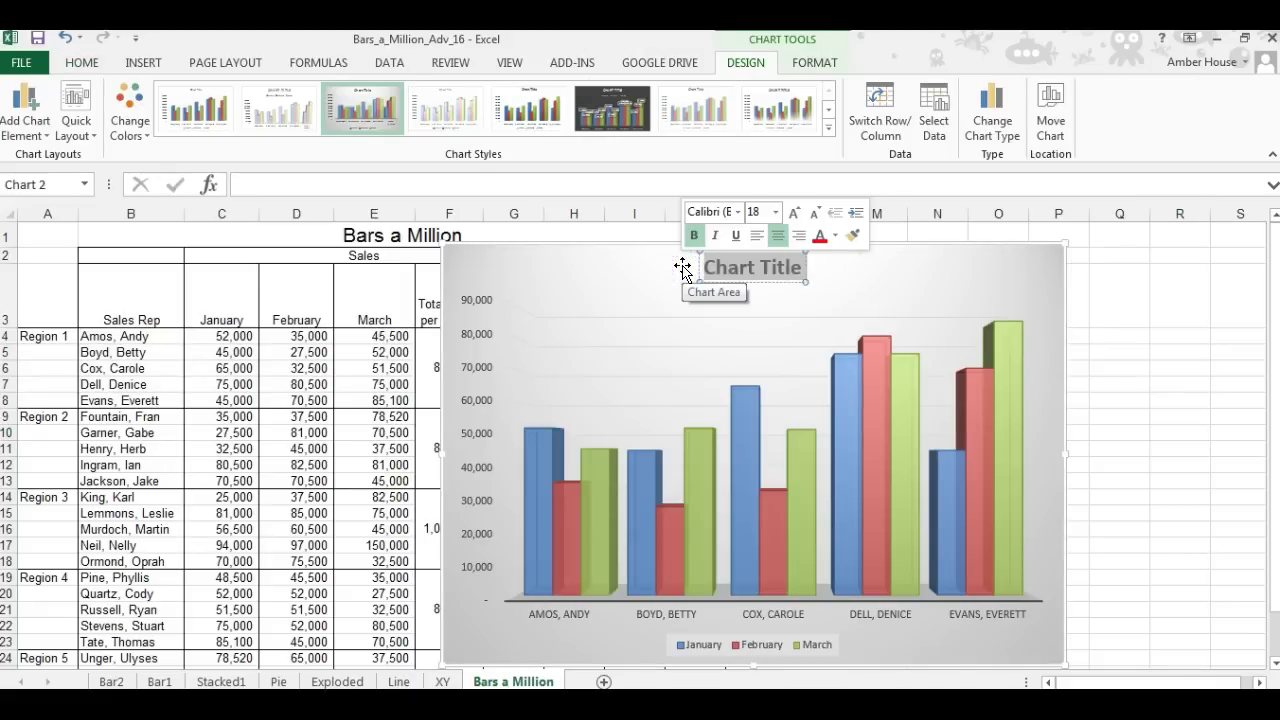
text(Region 1 Sales)
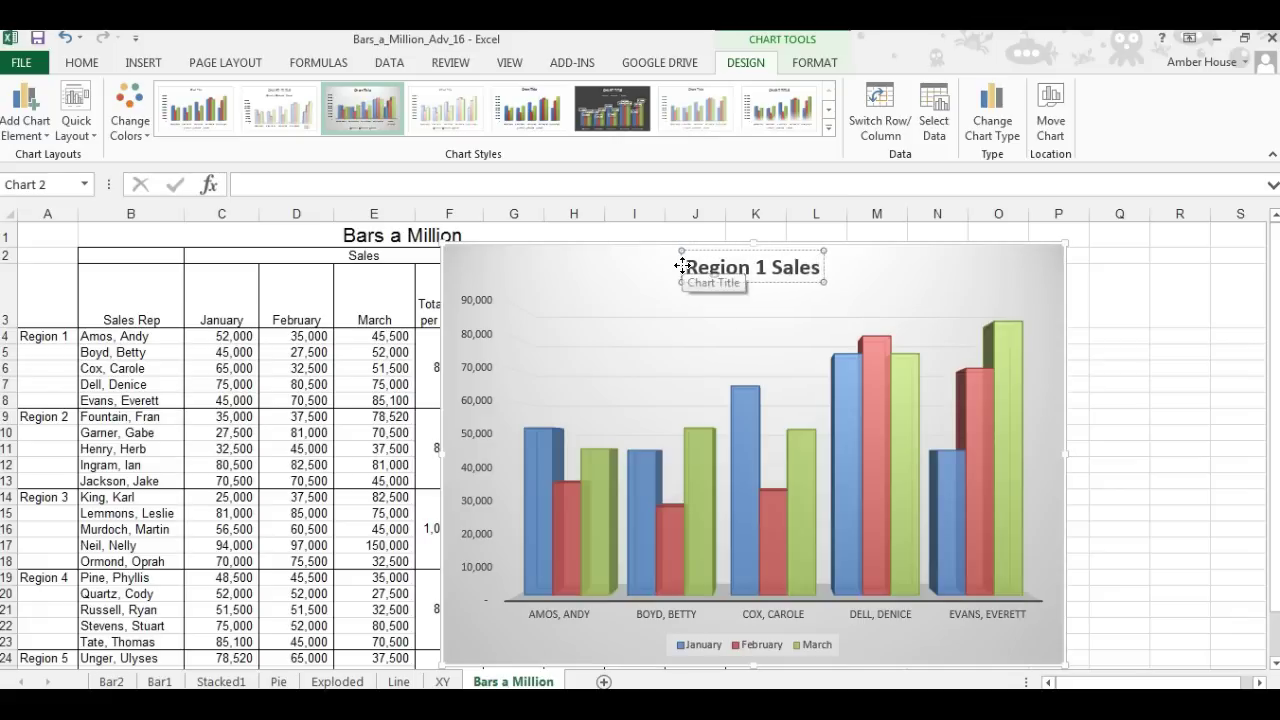
text(mparison)
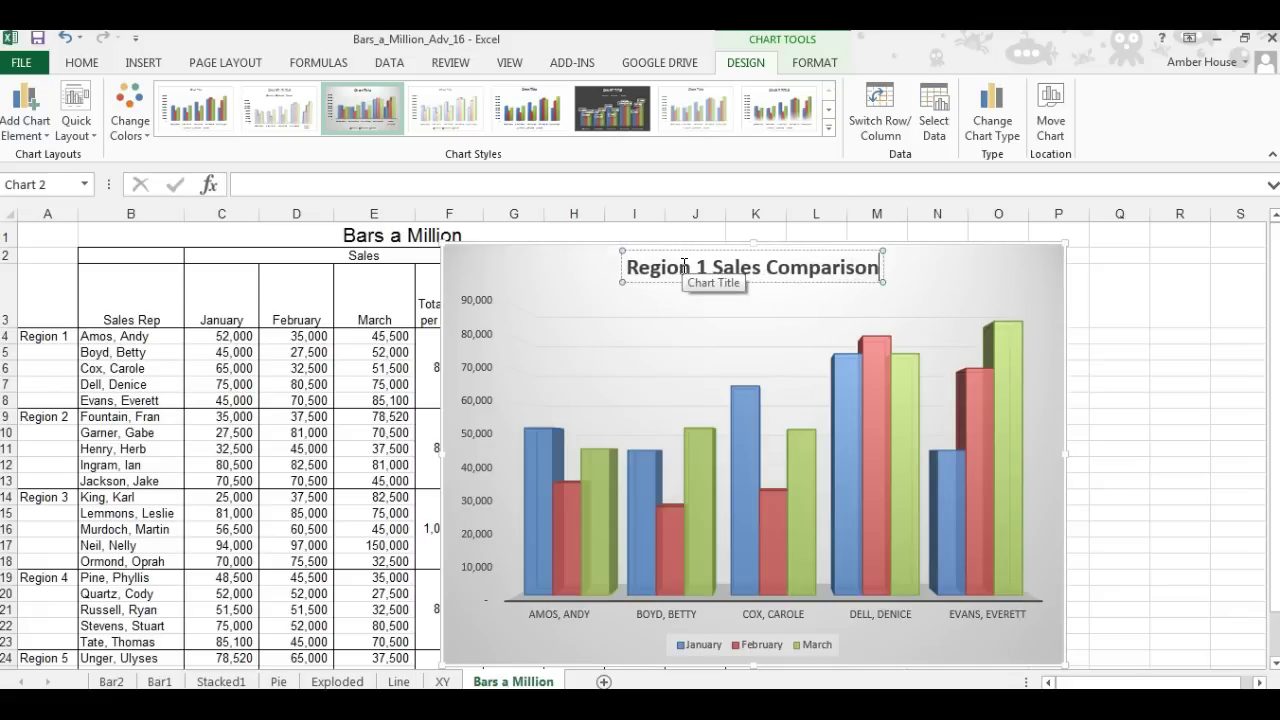
click(1096, 323)
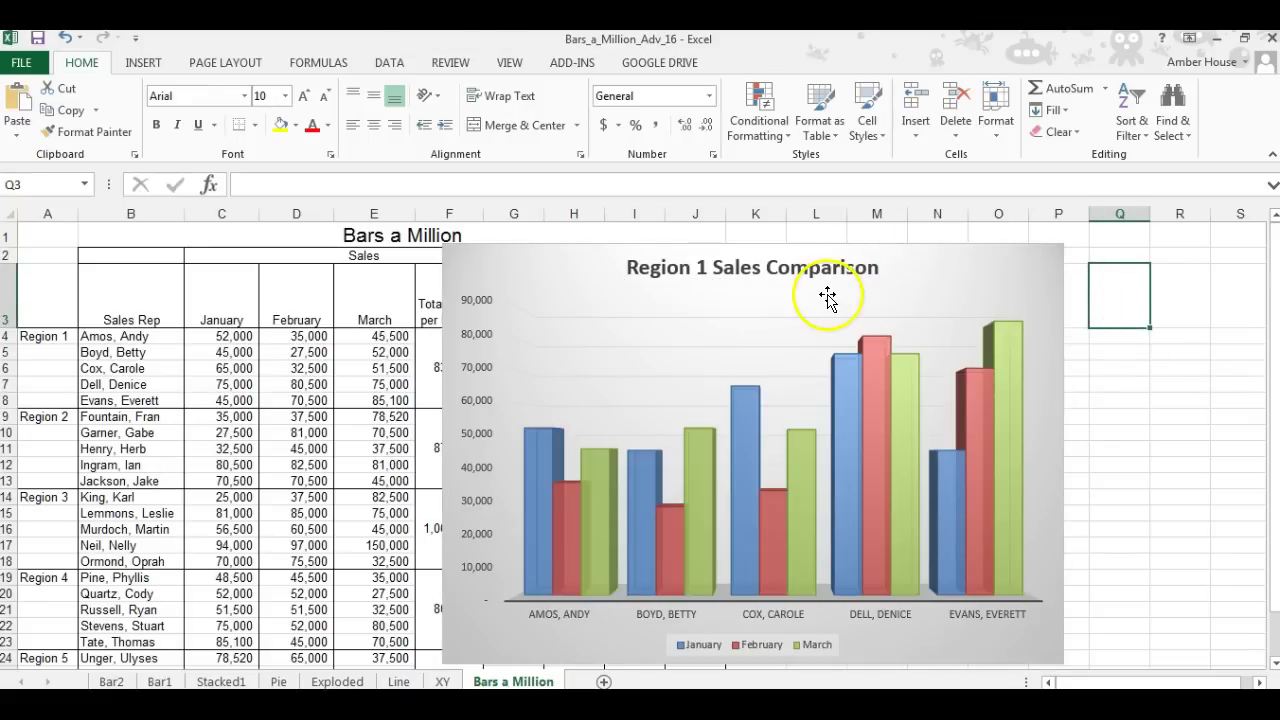
- Add axis titles and data labels to the Region 1 sales chart
click(1000, 268)
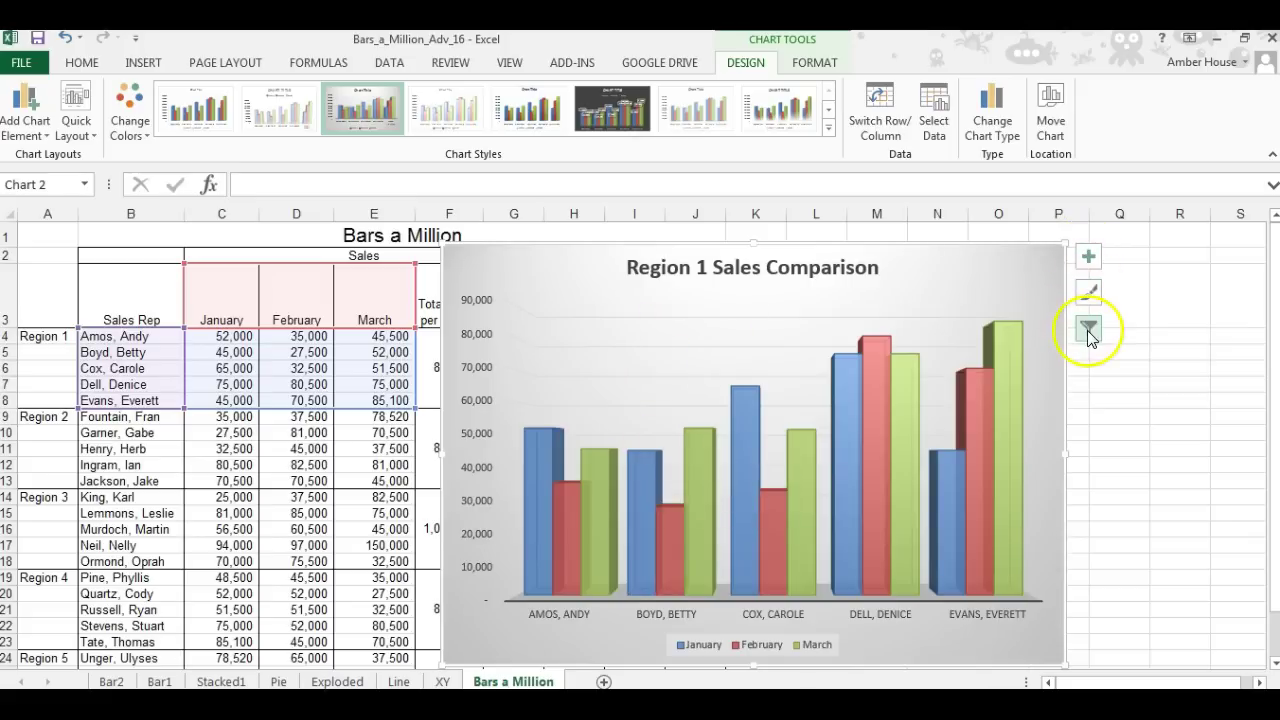
click(1089, 260)
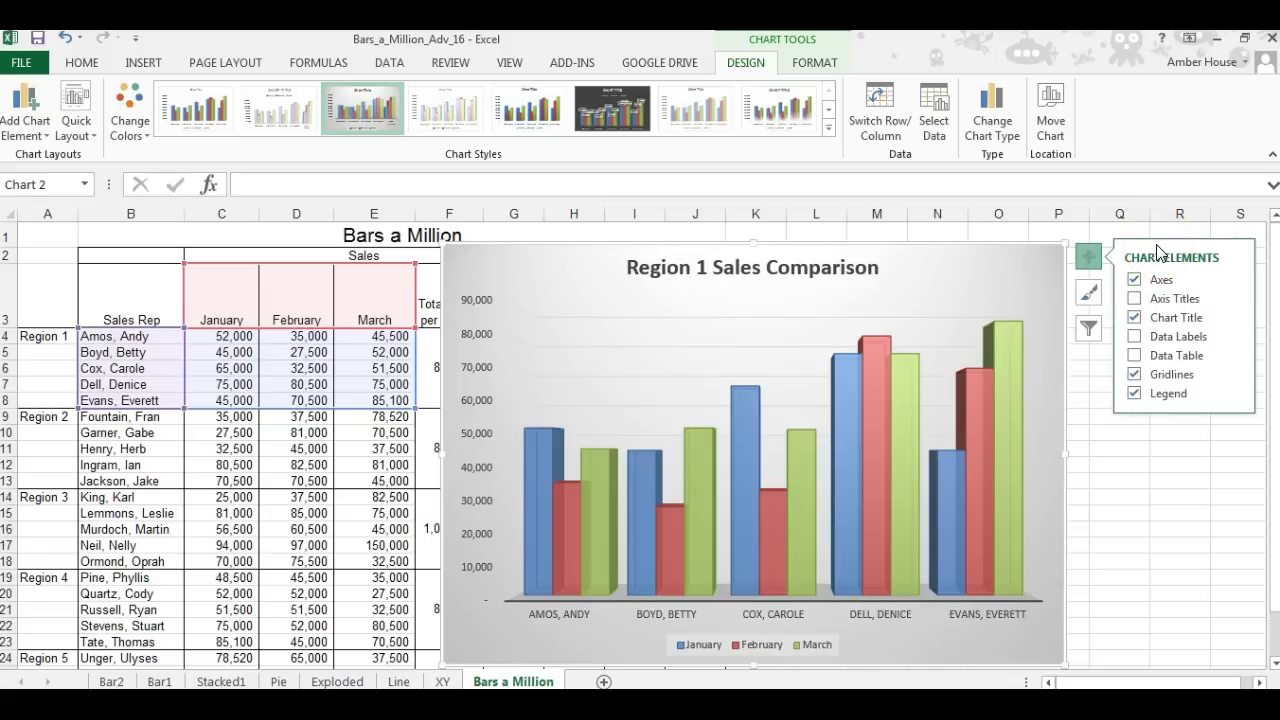
click(1160, 302)
click(1142, 306)
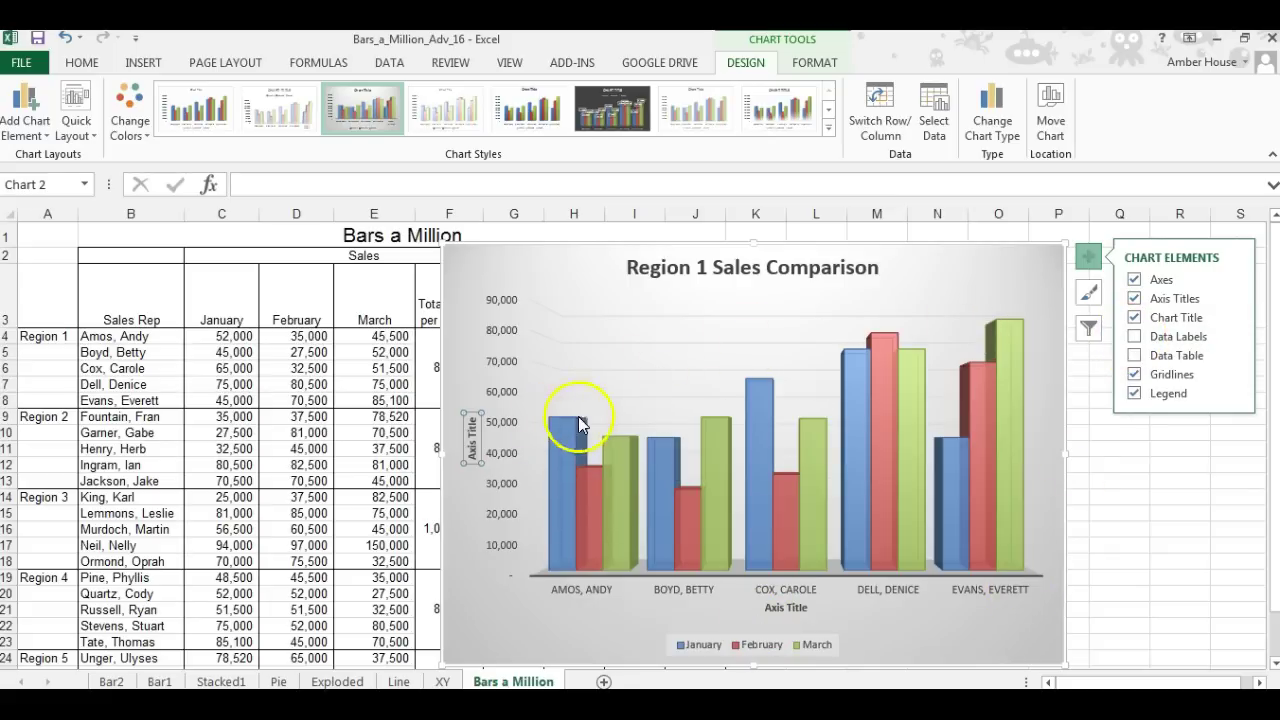
mouse_move(564, 427)
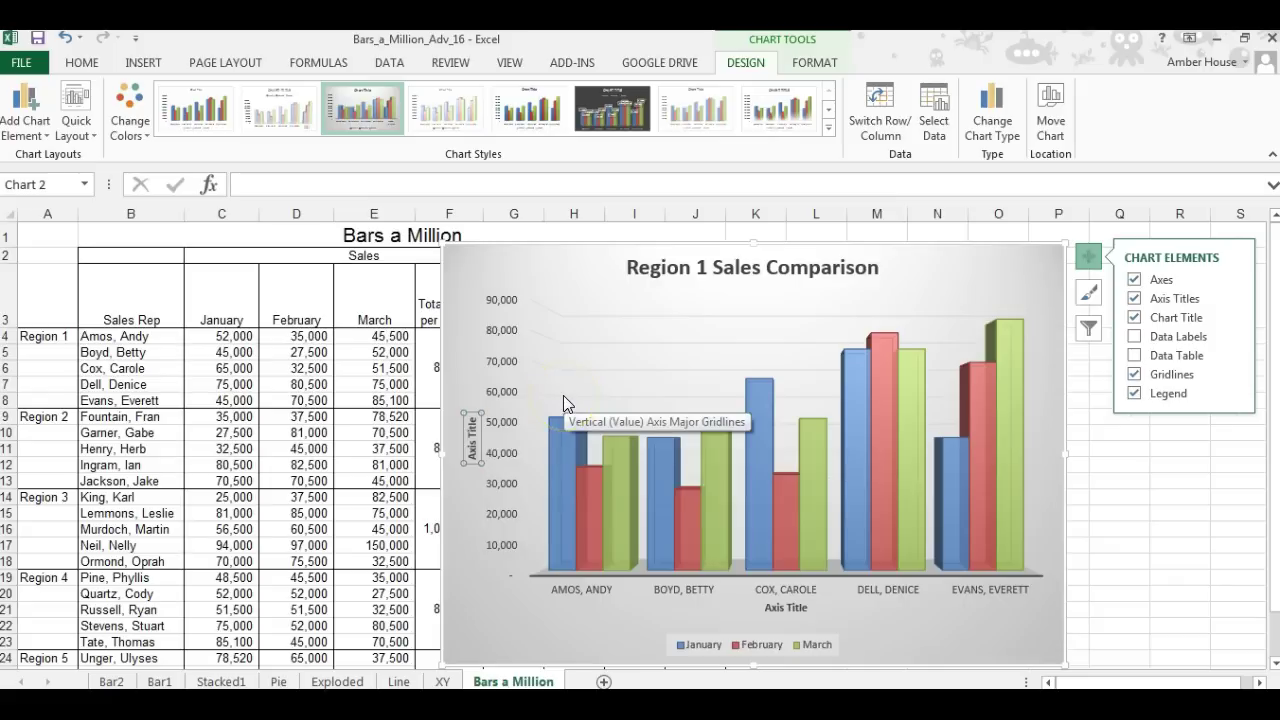
mouse_move(597, 483)
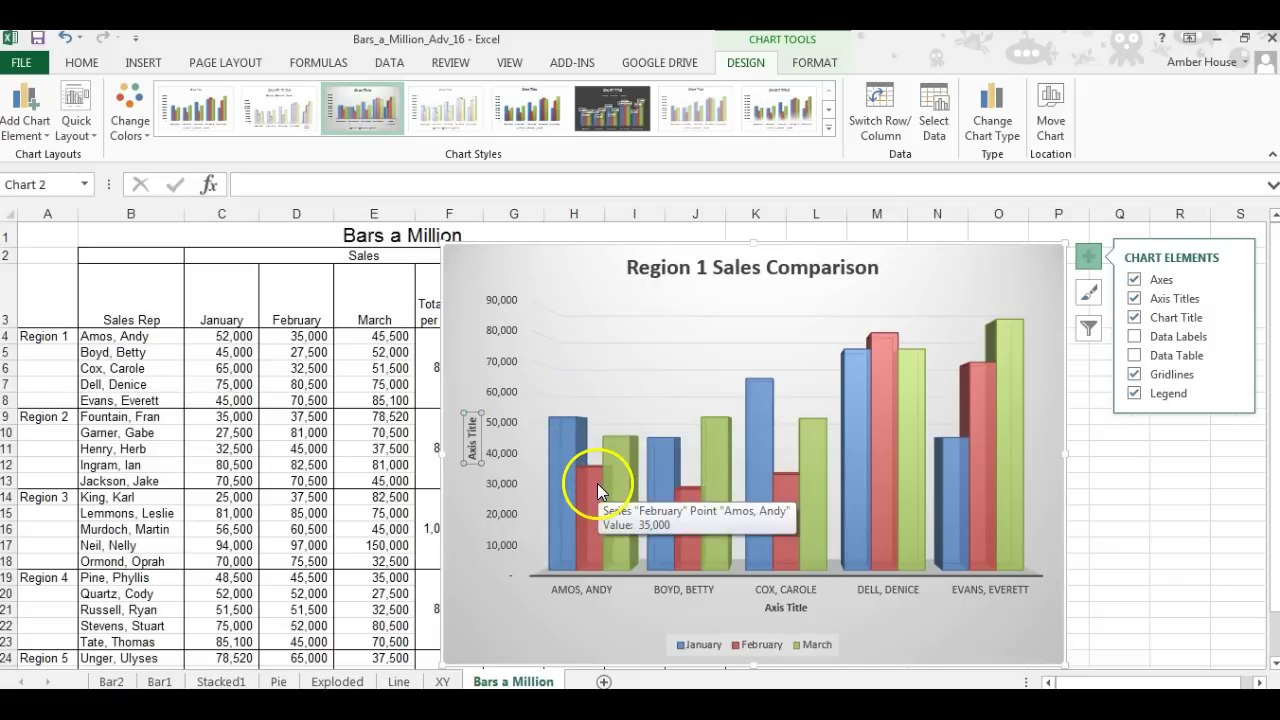
click(1150, 339)
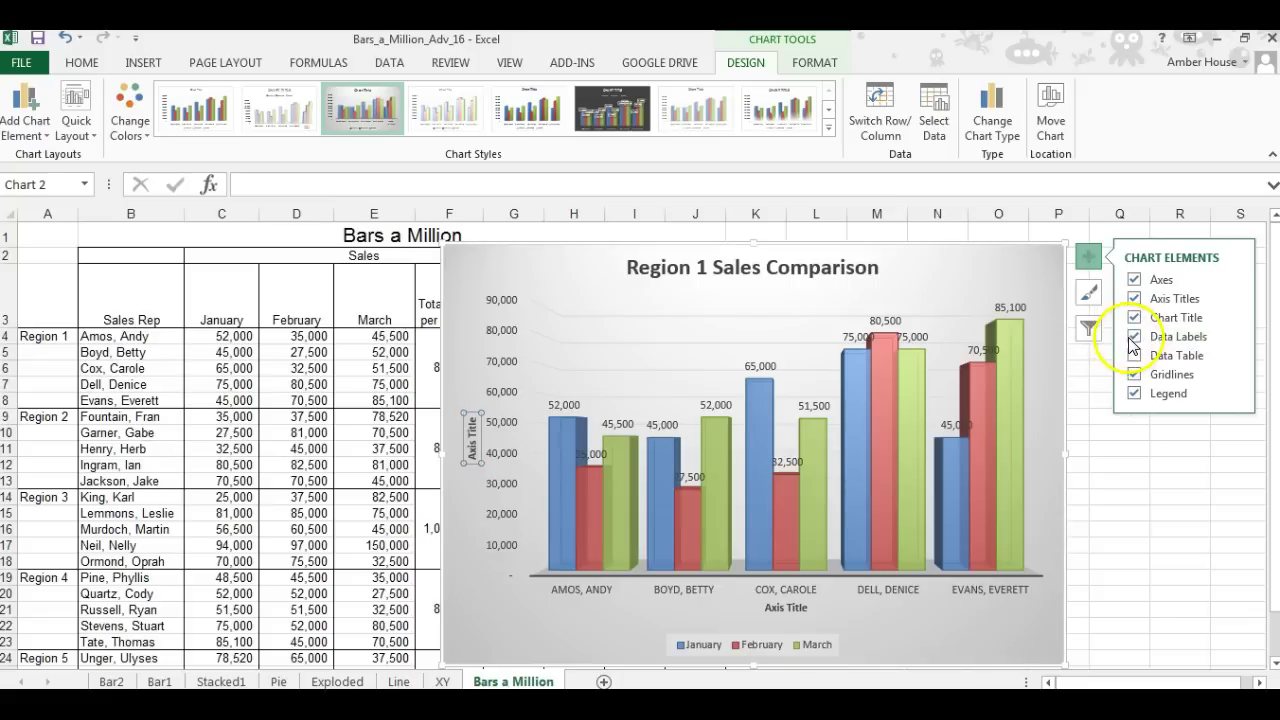
- Open the detailed formatting options for the chart's data labels and review the text and label settings
click(1237, 342)
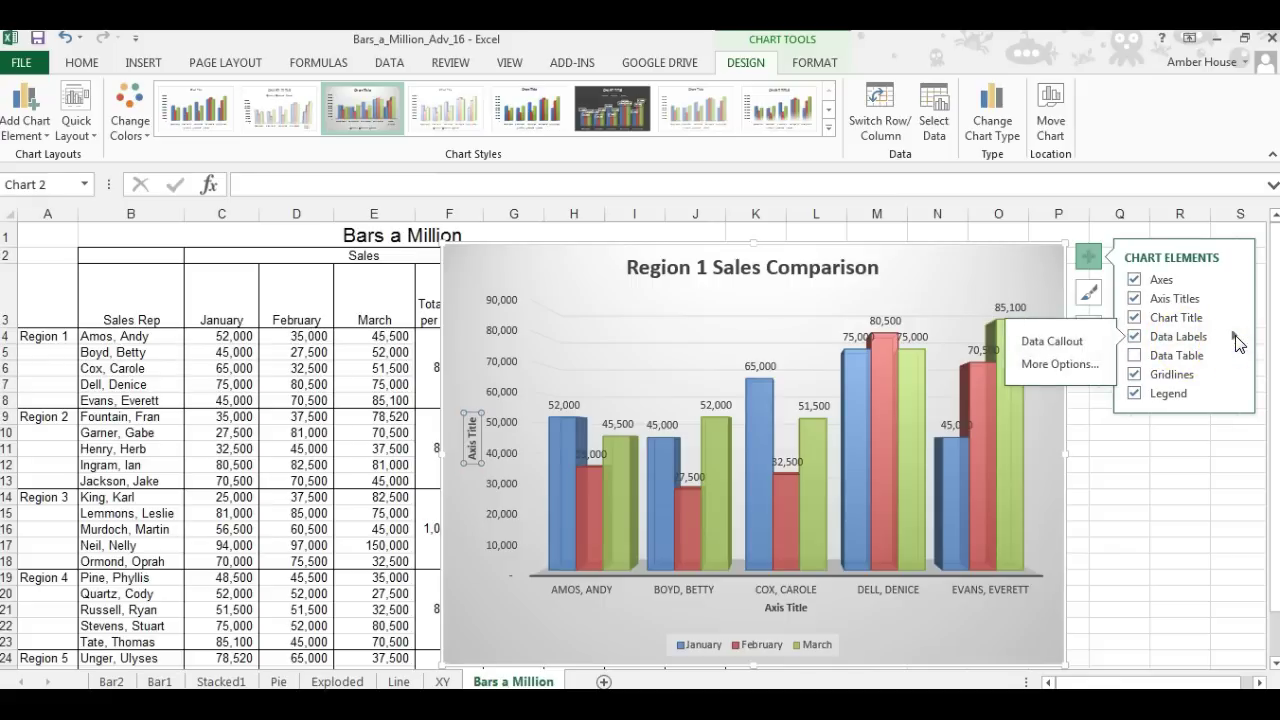
click(1058, 363)
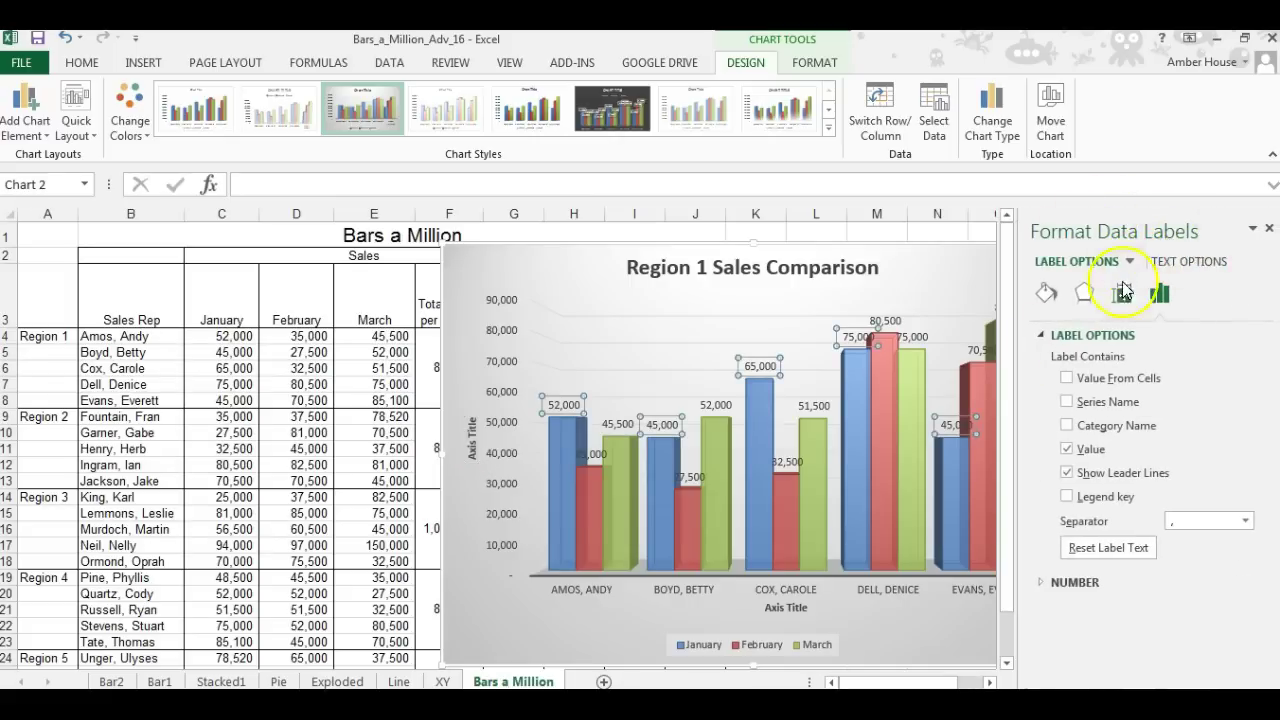
click(1181, 260)
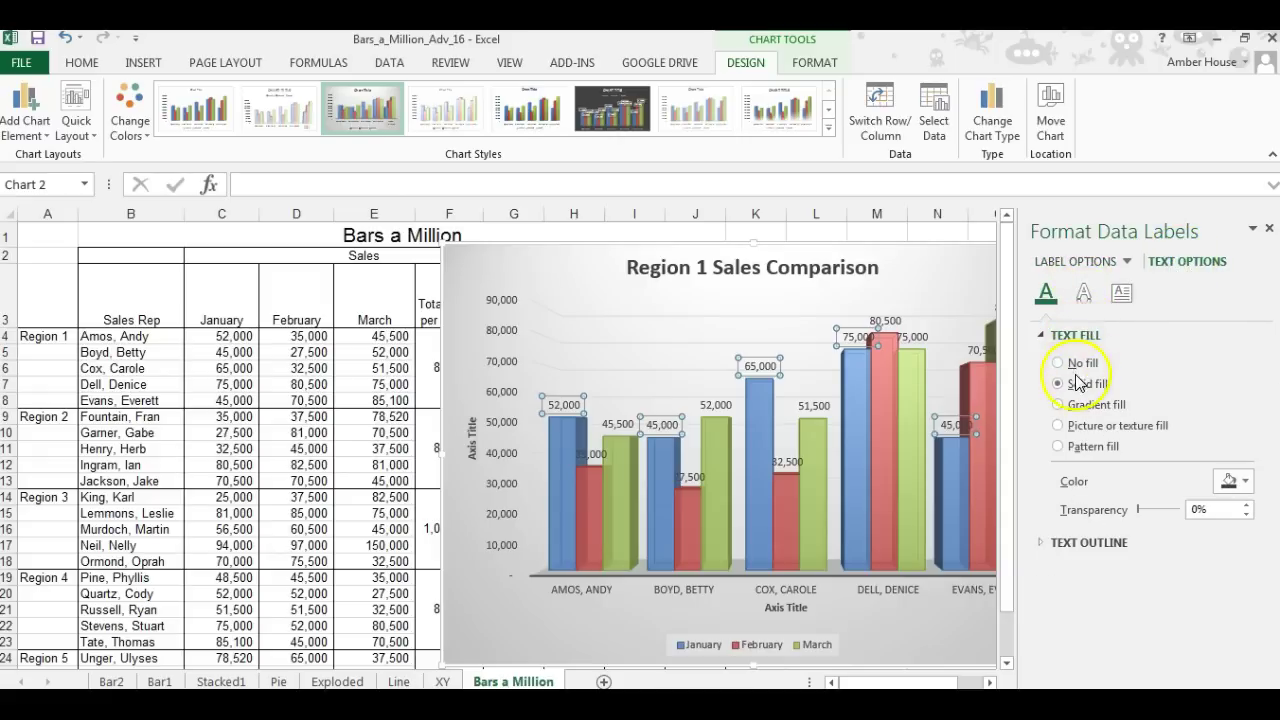
click(1101, 262)
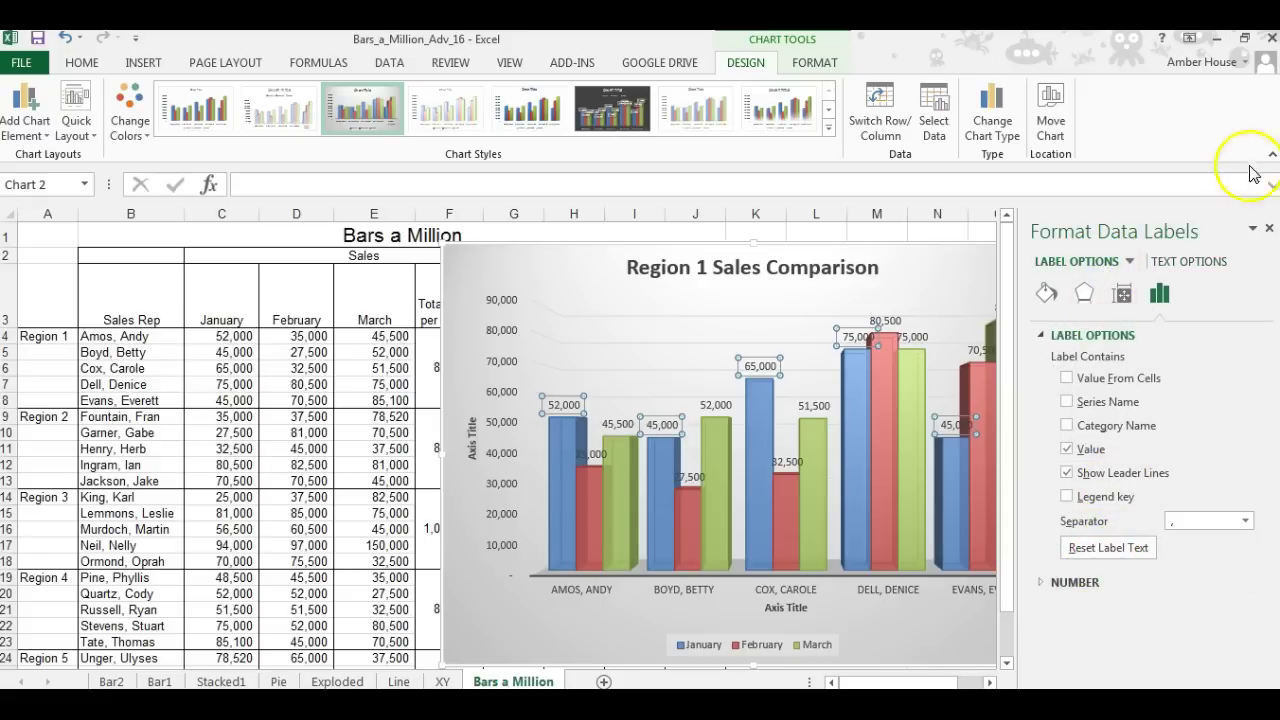
- Close the data label formatting options and preview the alternative styles for the Region 1 chart
click(1270, 230)
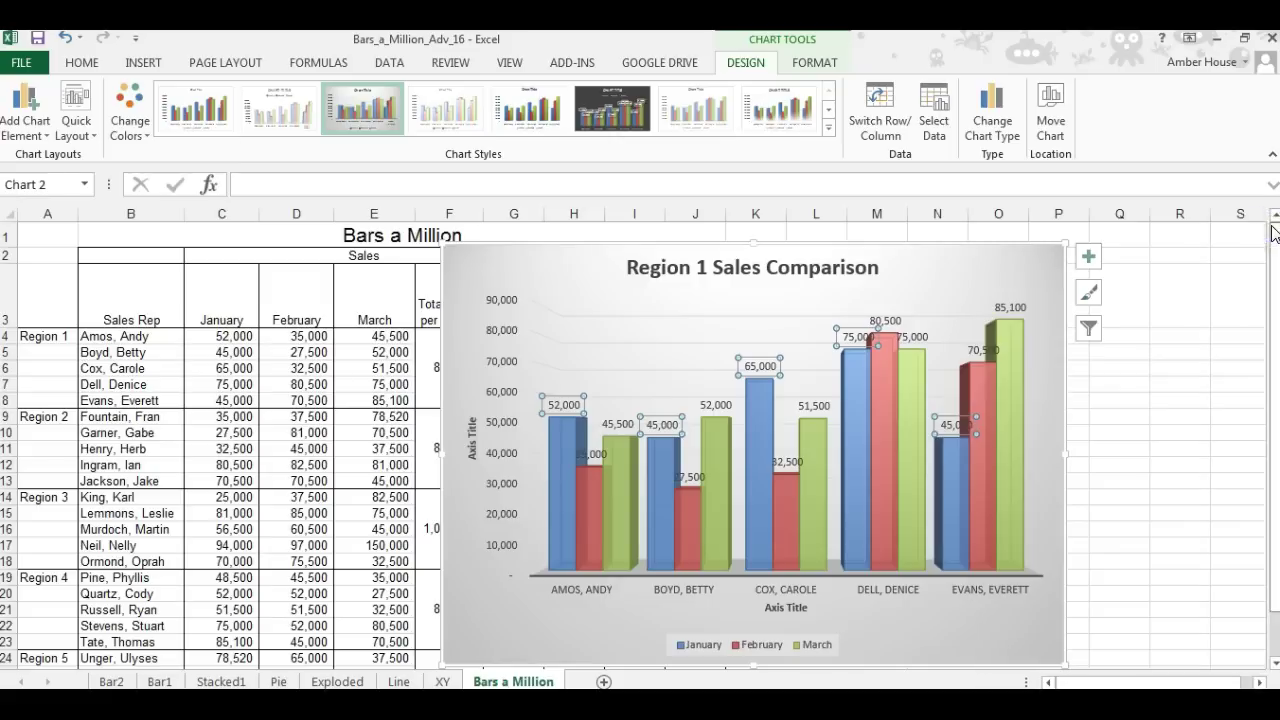
click(1085, 298)
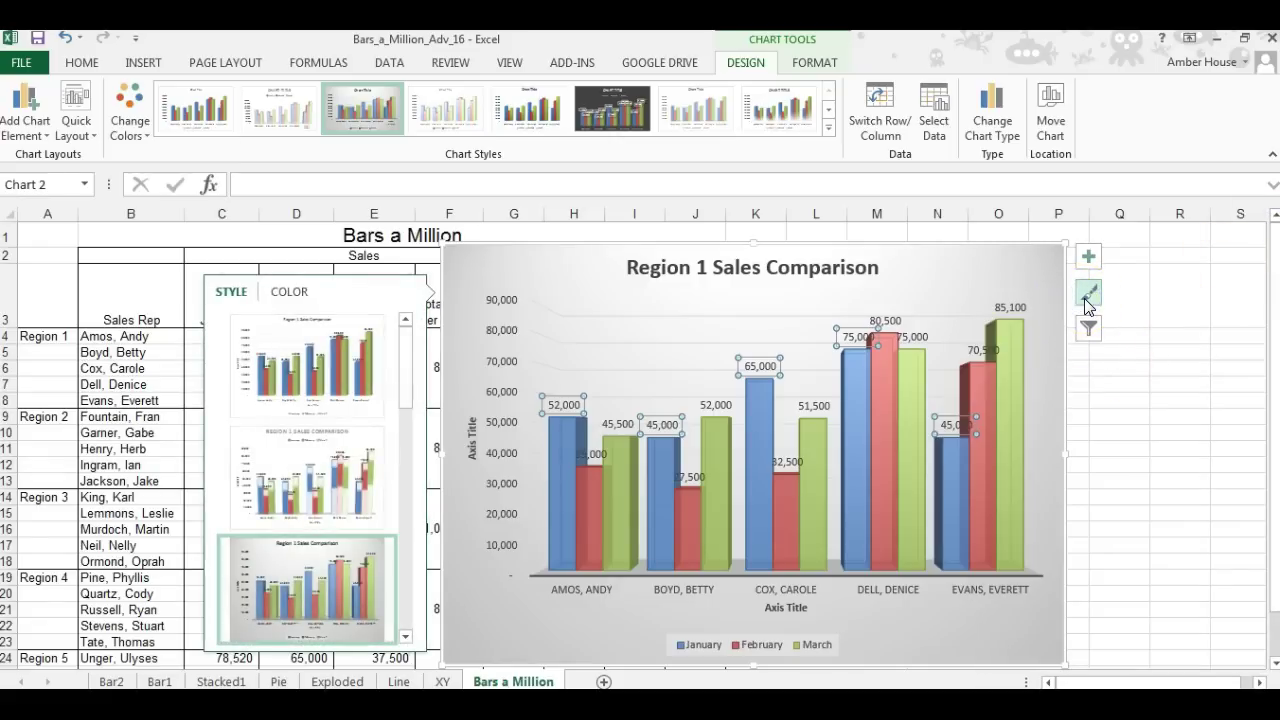
scroll(350, 457, down, 5)
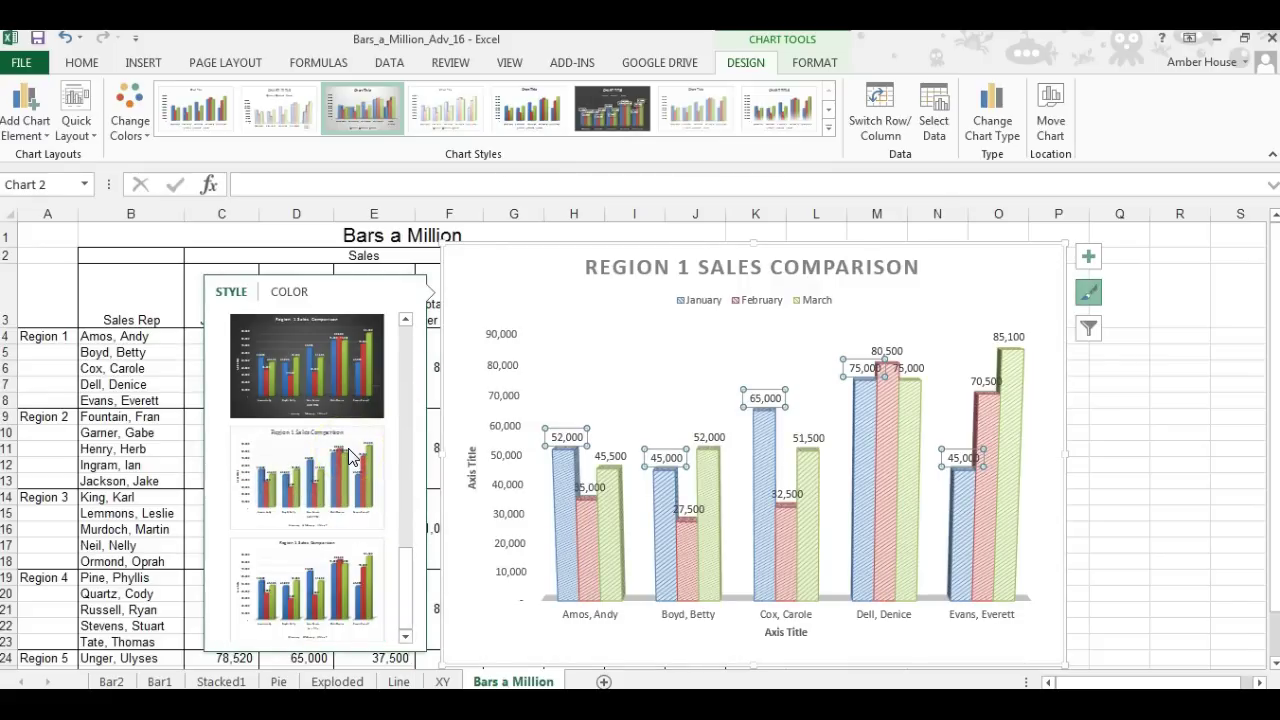
scroll(350, 457, up, 5)
click(188, 445)
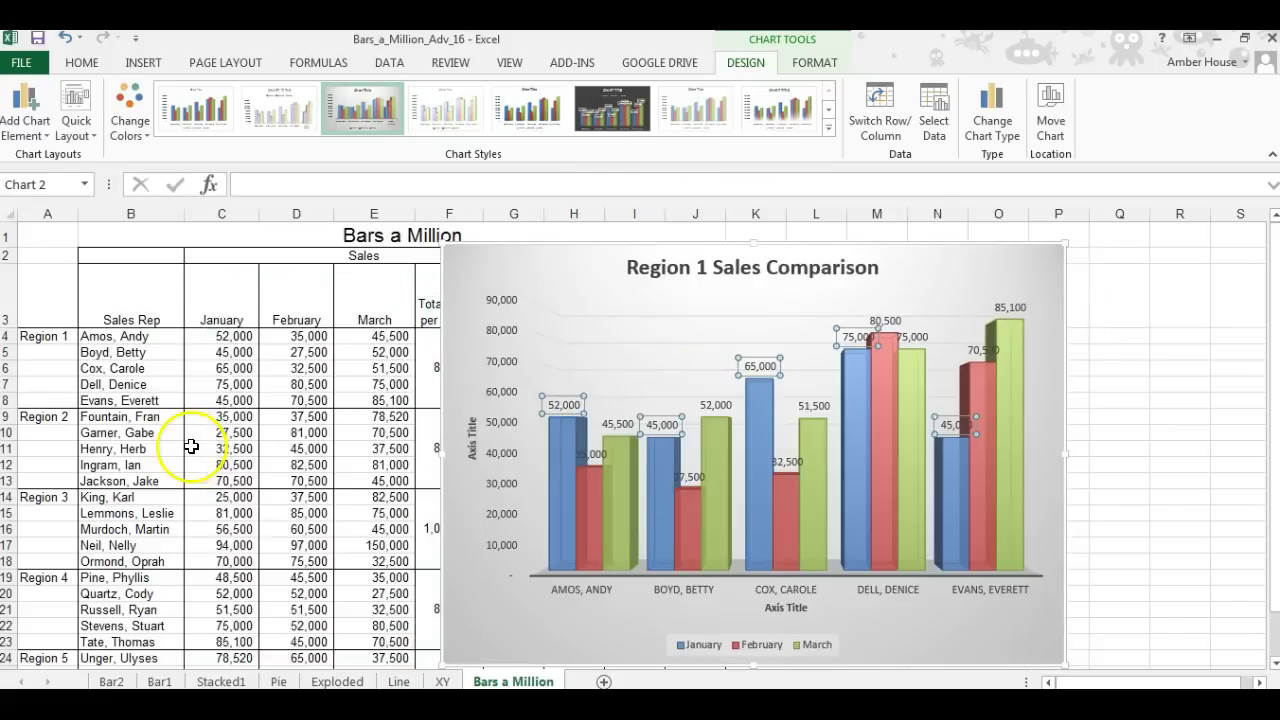
scroll(188, 445, down, 1)
click(724, 470)
click(1211, 436)
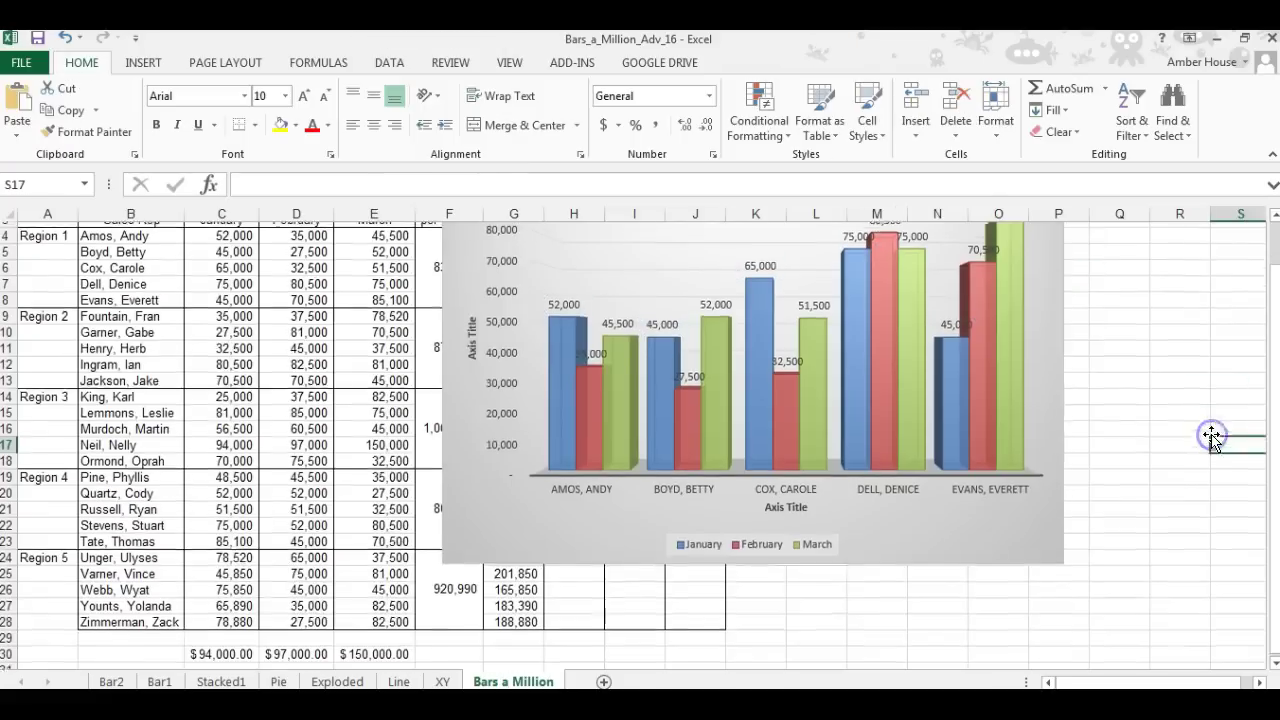
scroll(1211, 436, up, 1)
click(990, 350)
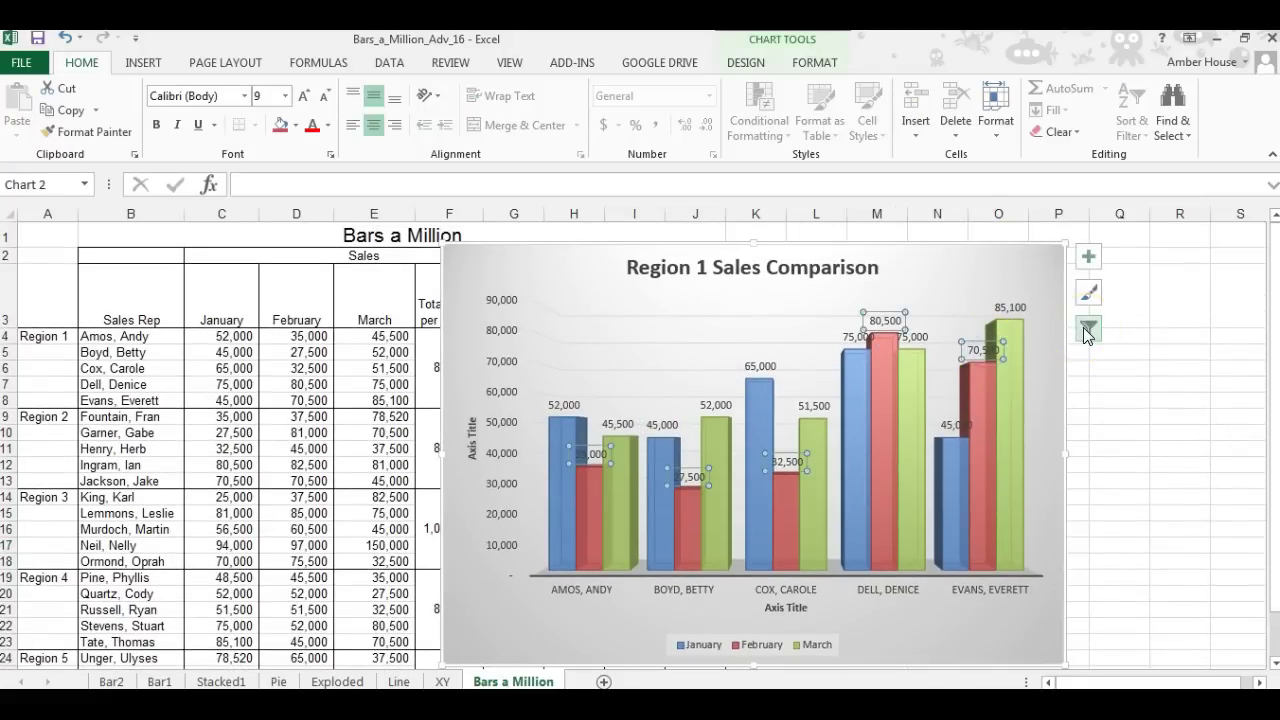
click(872, 328)
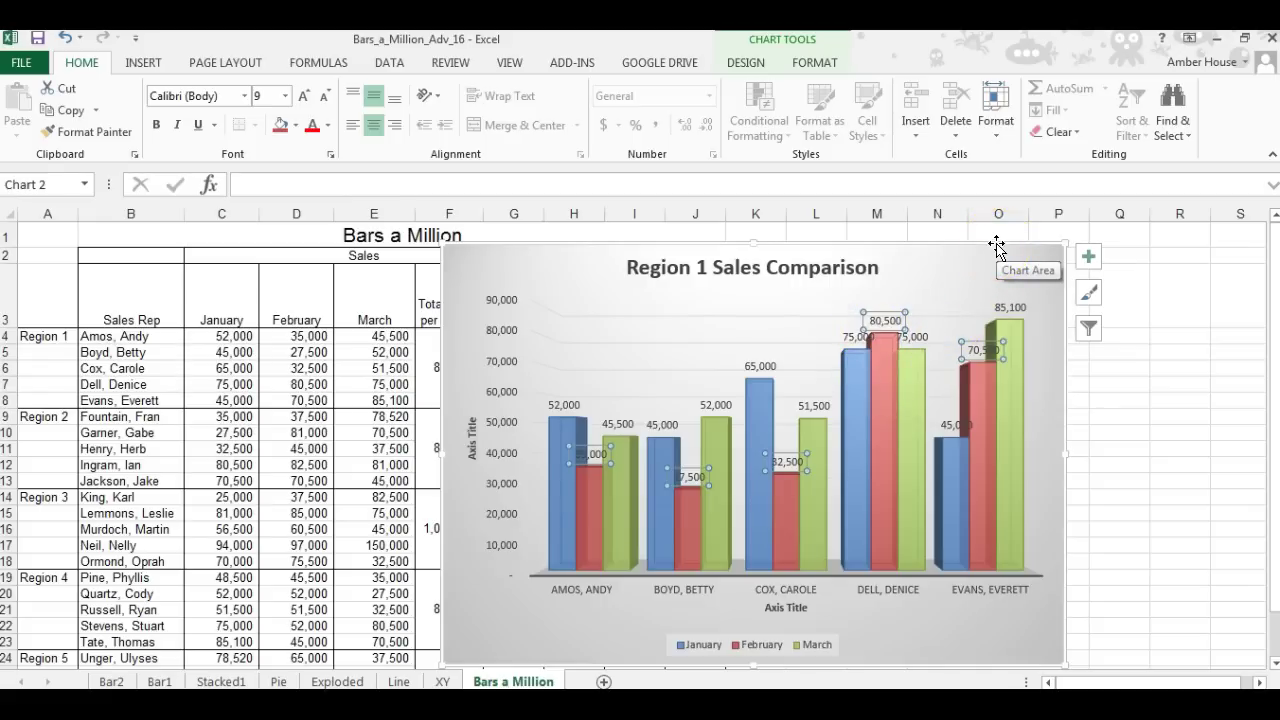
click(560, 401)
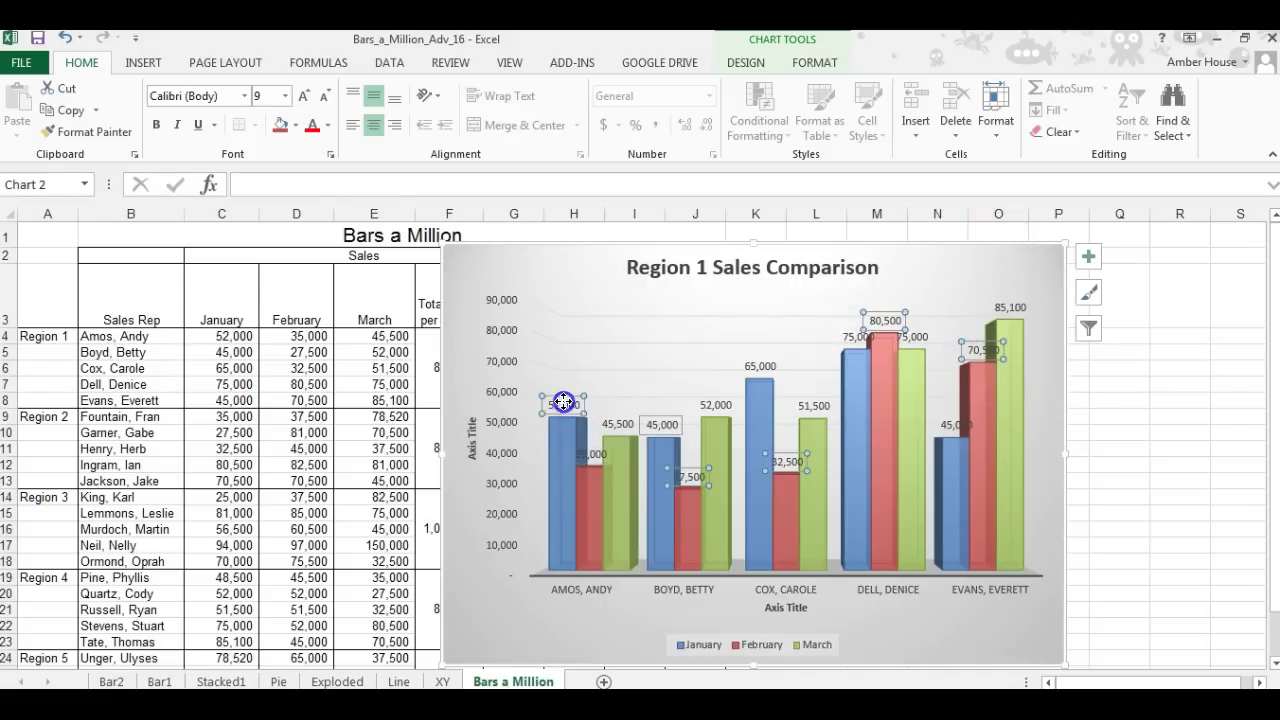
click(714, 394)
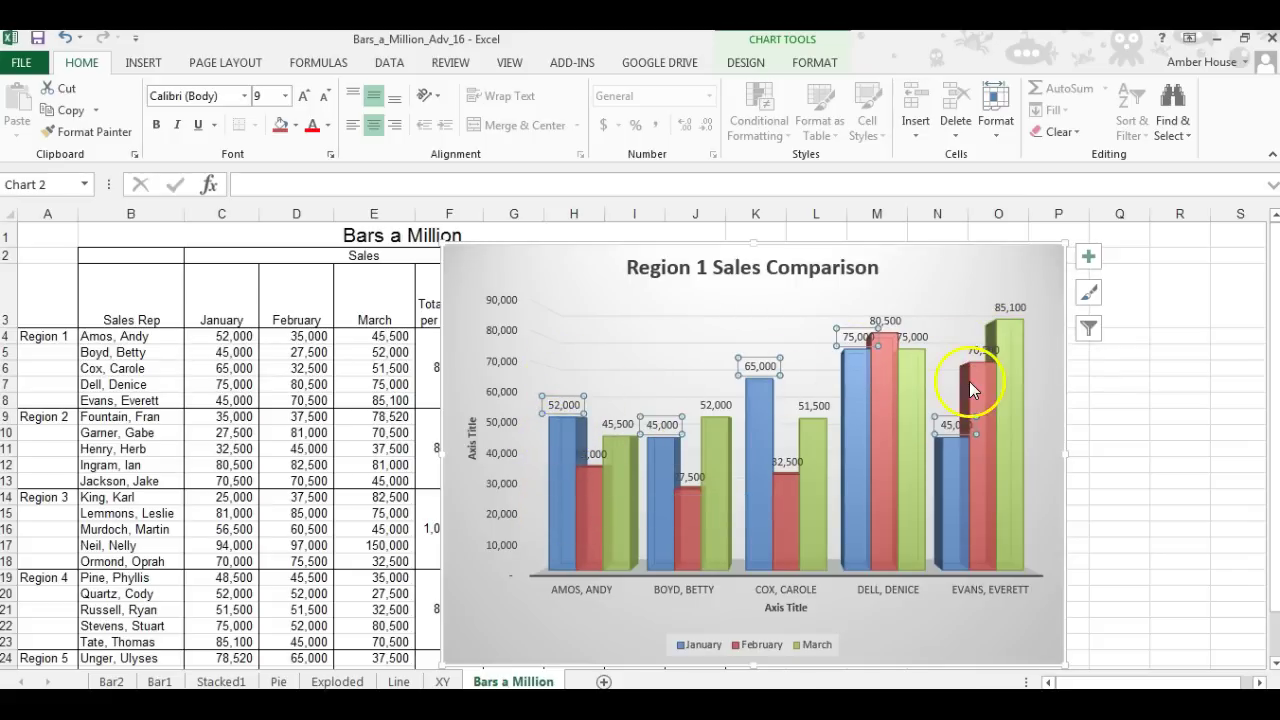
- Check the chart's series and category filters, and shift the chart slightly up and to the left on the sheet
click(1089, 332)
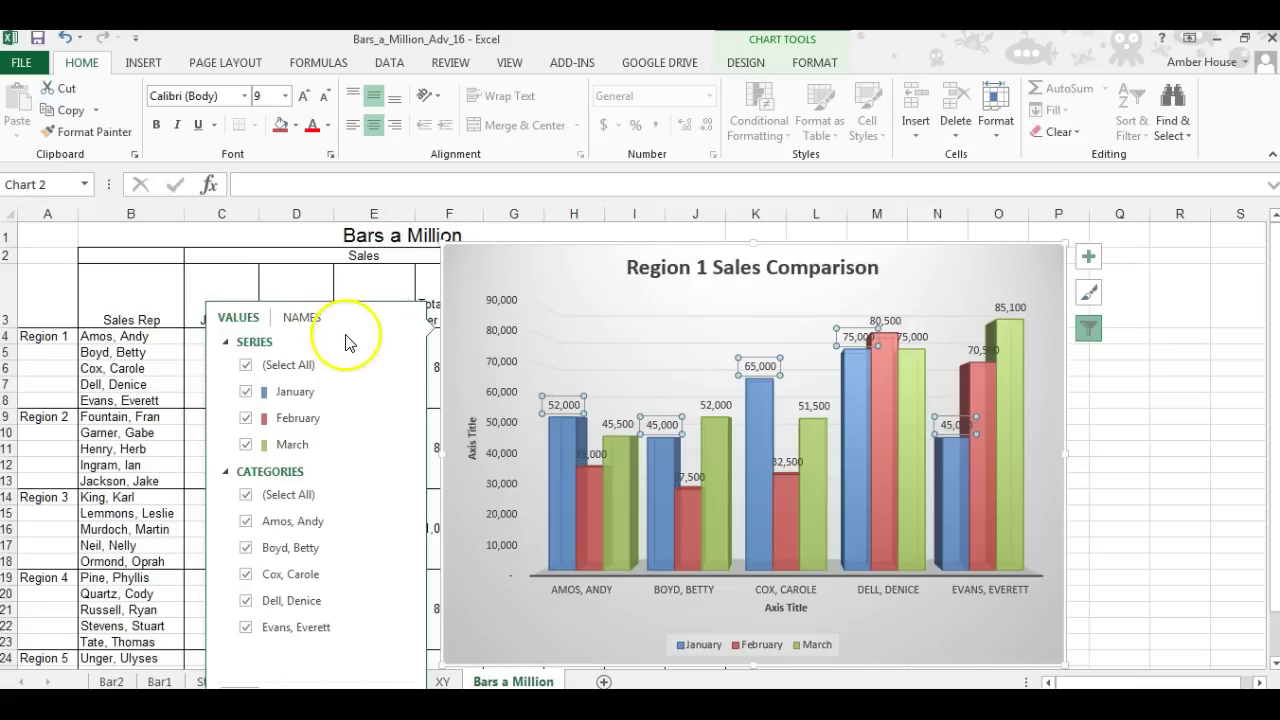
click(1103, 354)
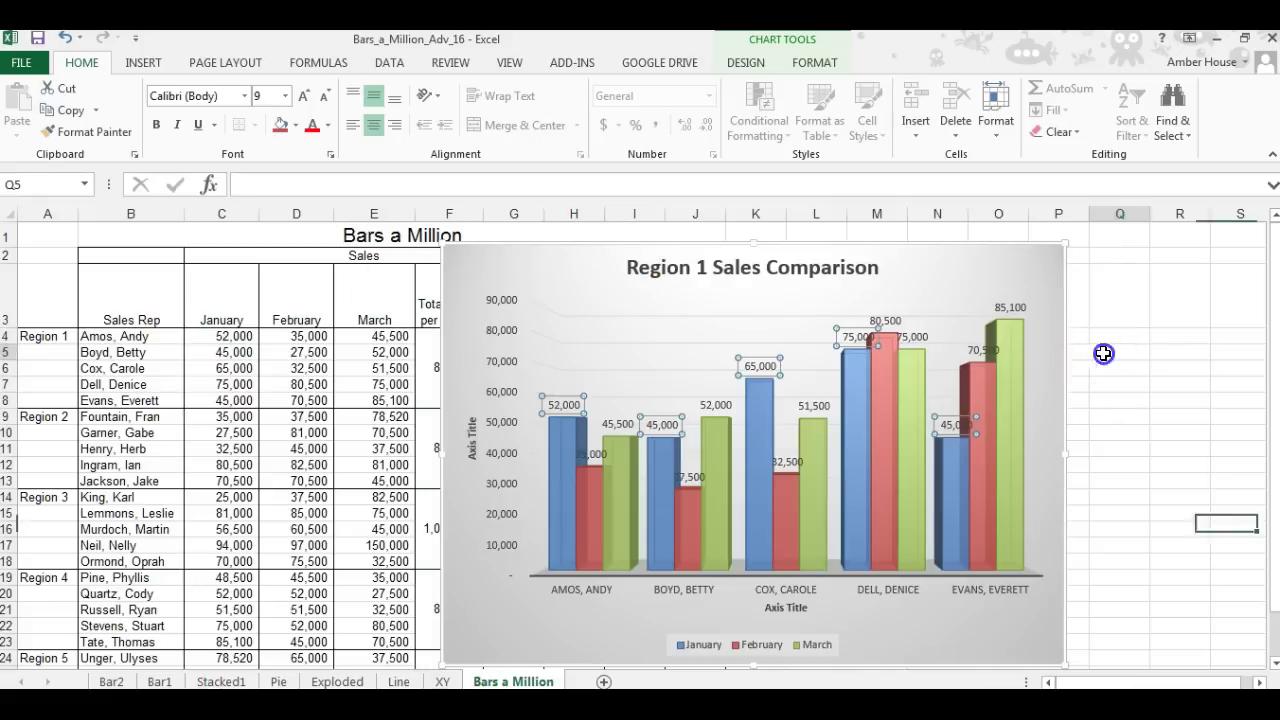
drag(1025, 243, 1017, 226)
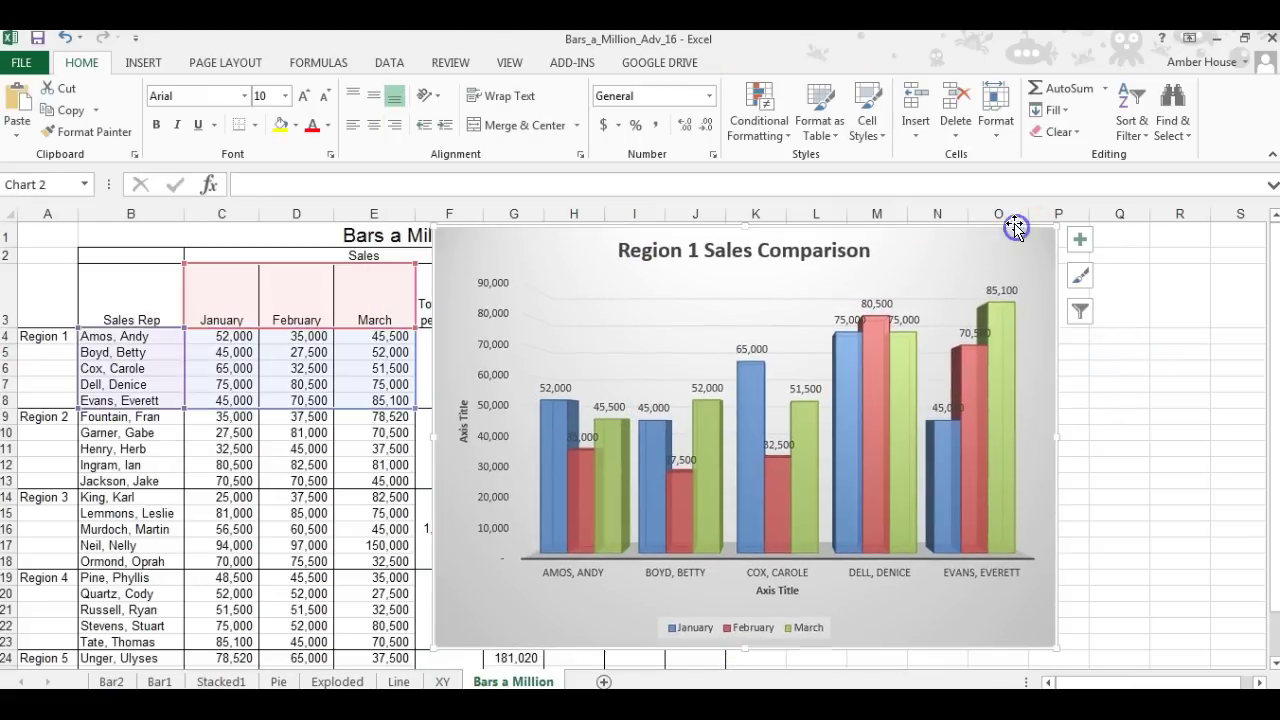
click(1013, 293)
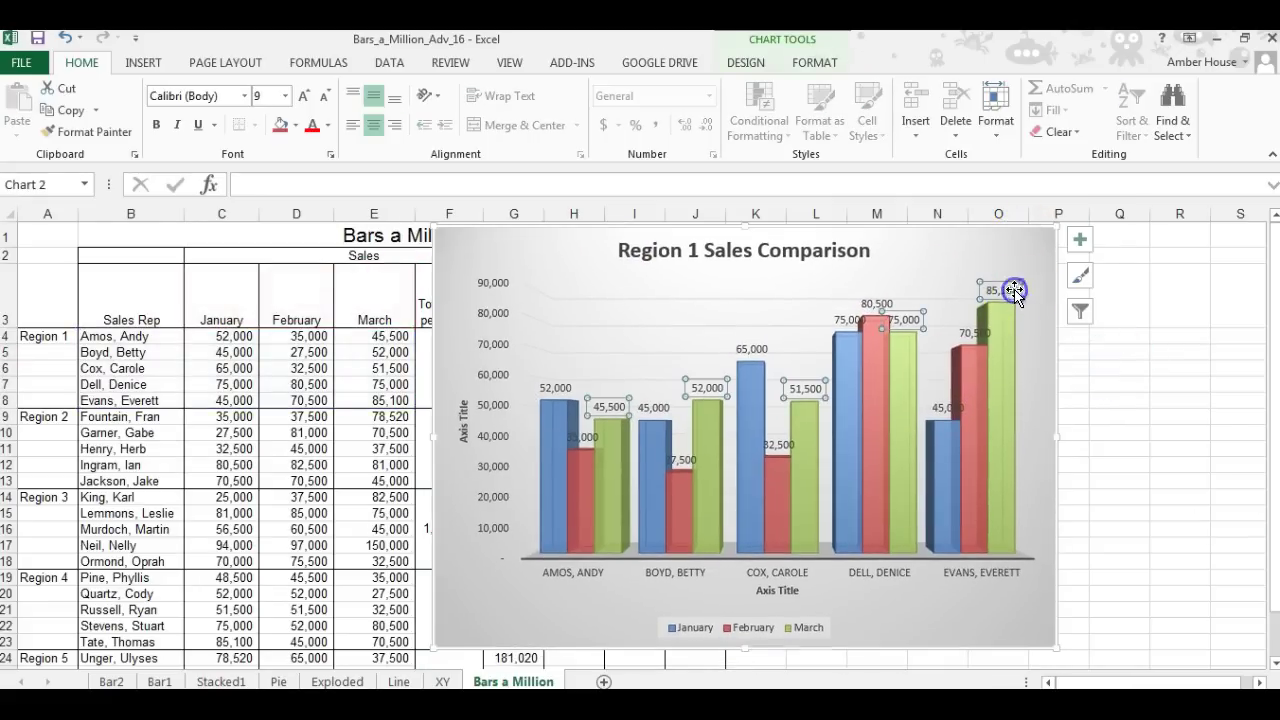
- Edit the chart's data source to swap rows and columns, so months form the category axis and sales reps the series
click(1081, 312)
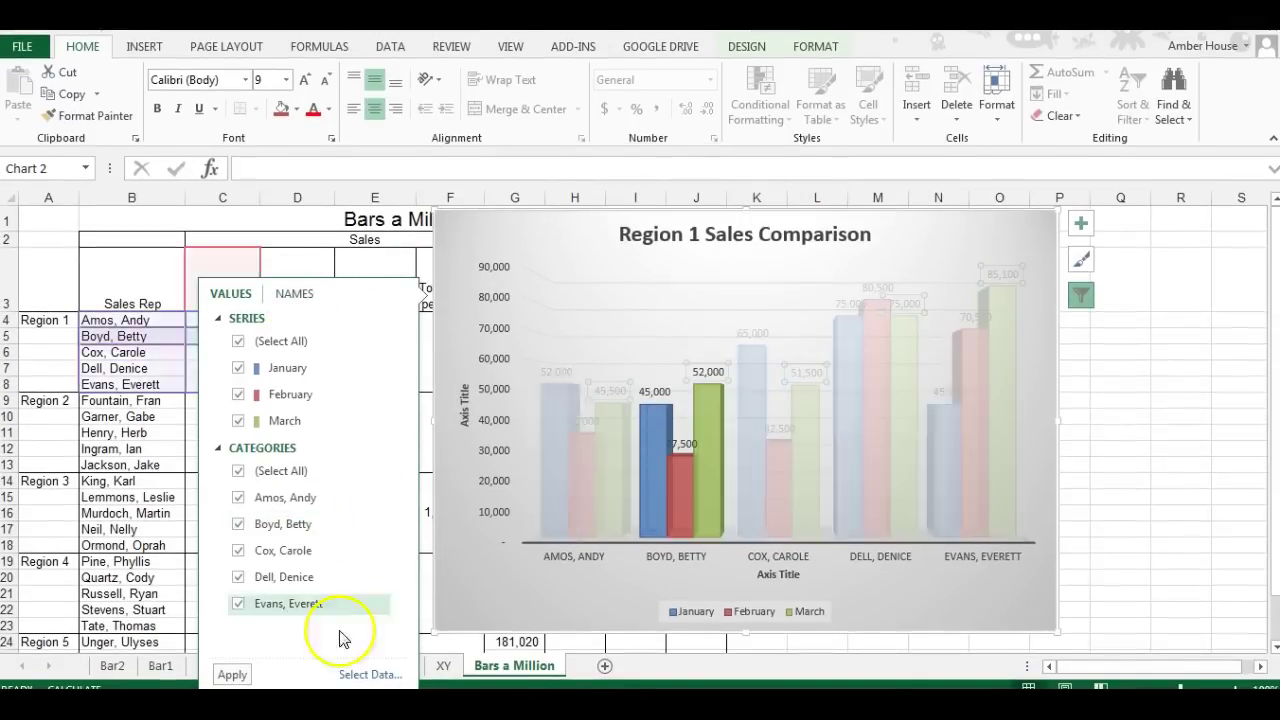
click(357, 677)
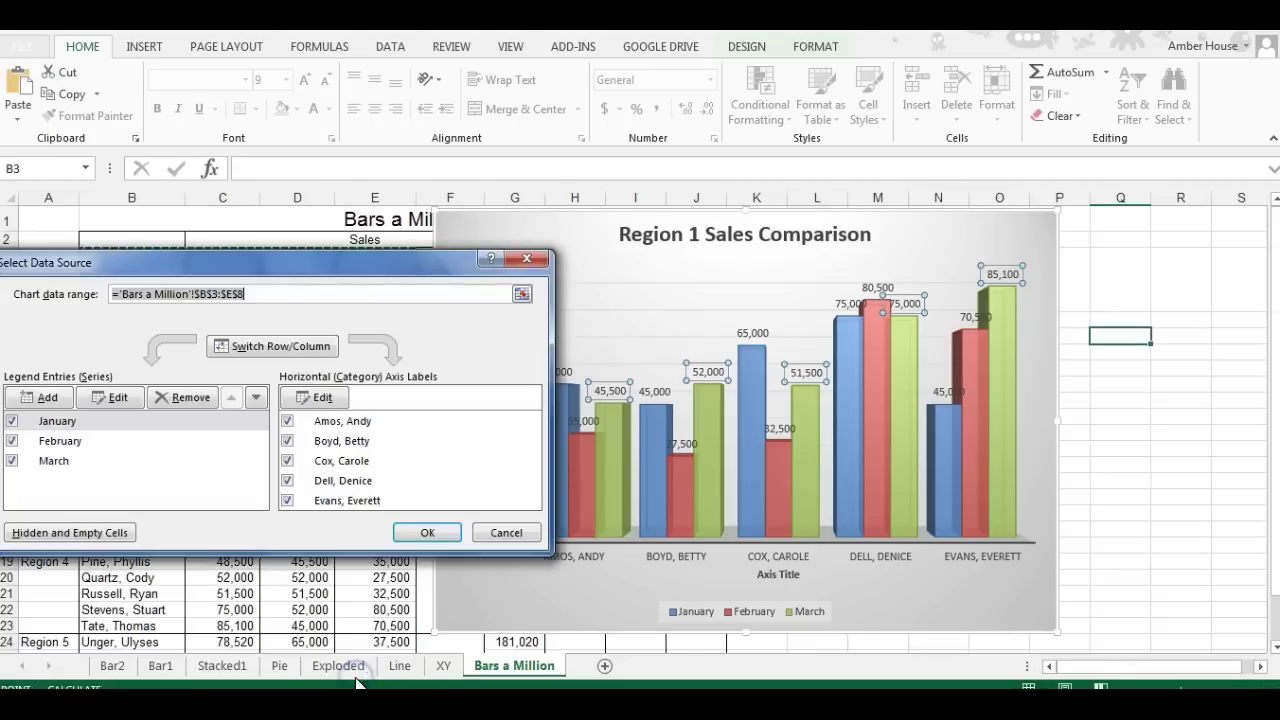
drag(64, 262, 0, 224)
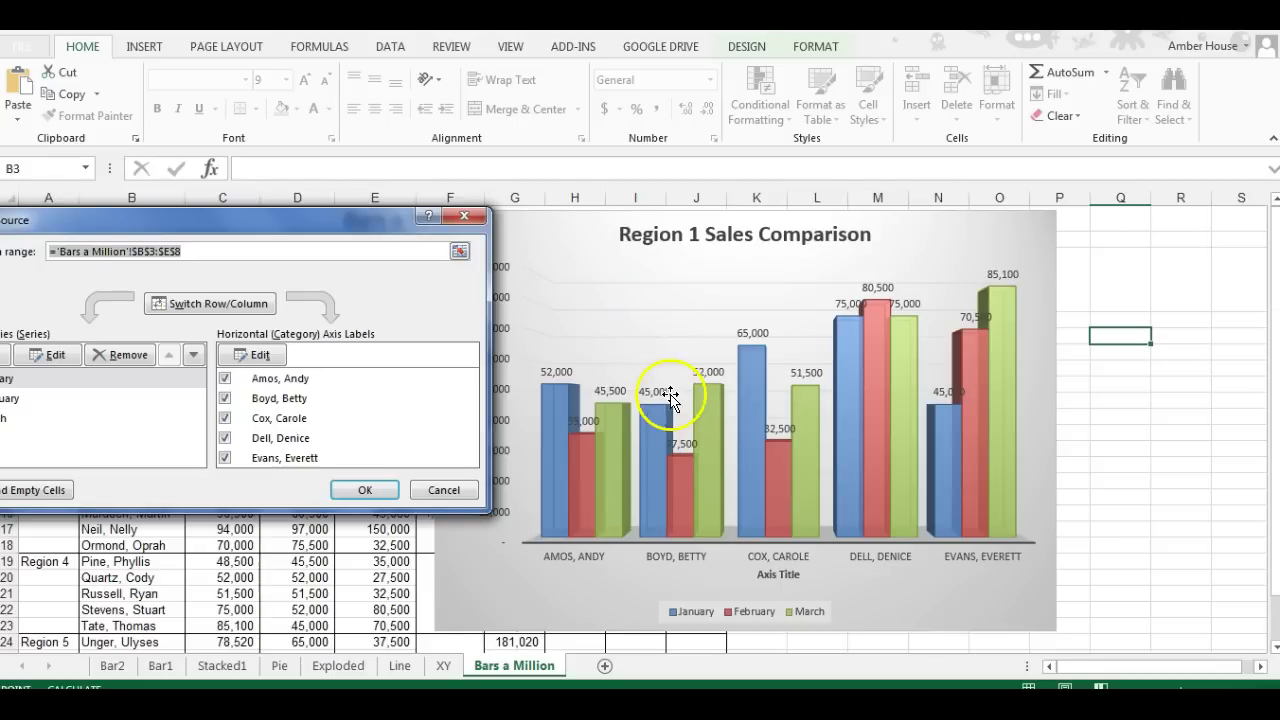
drag(345, 222, 553, 220)
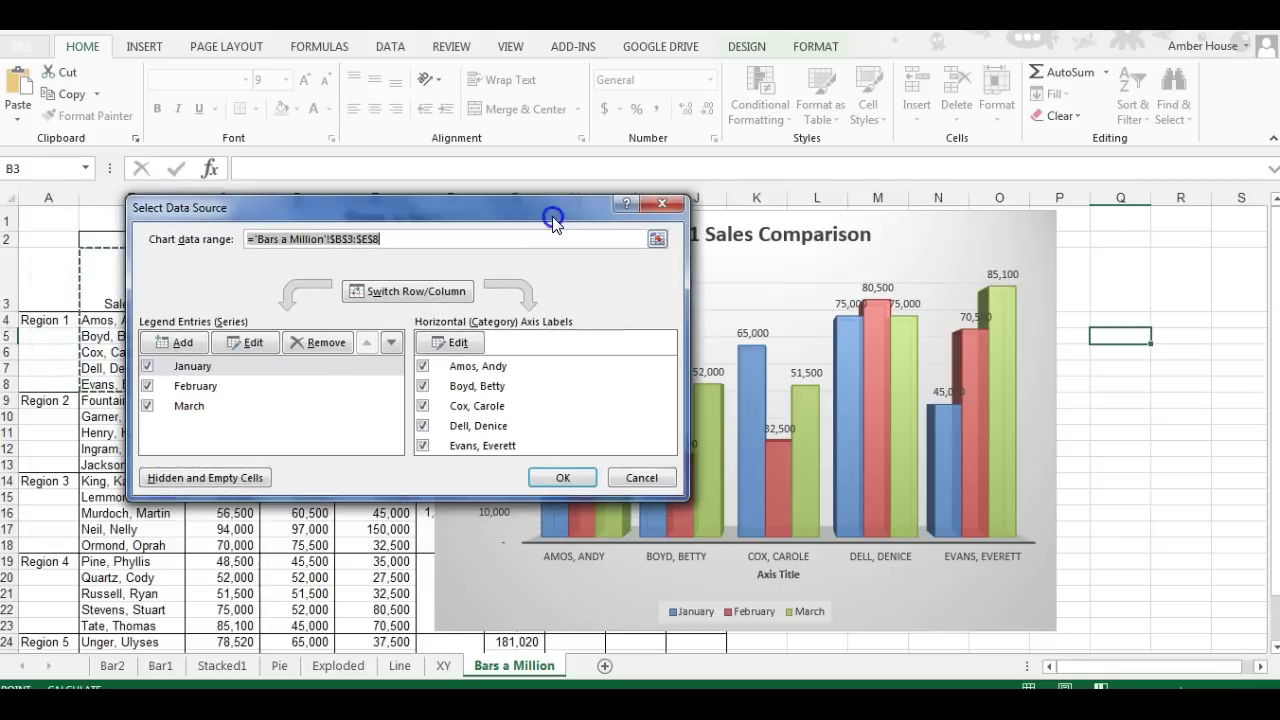
click(428, 290)
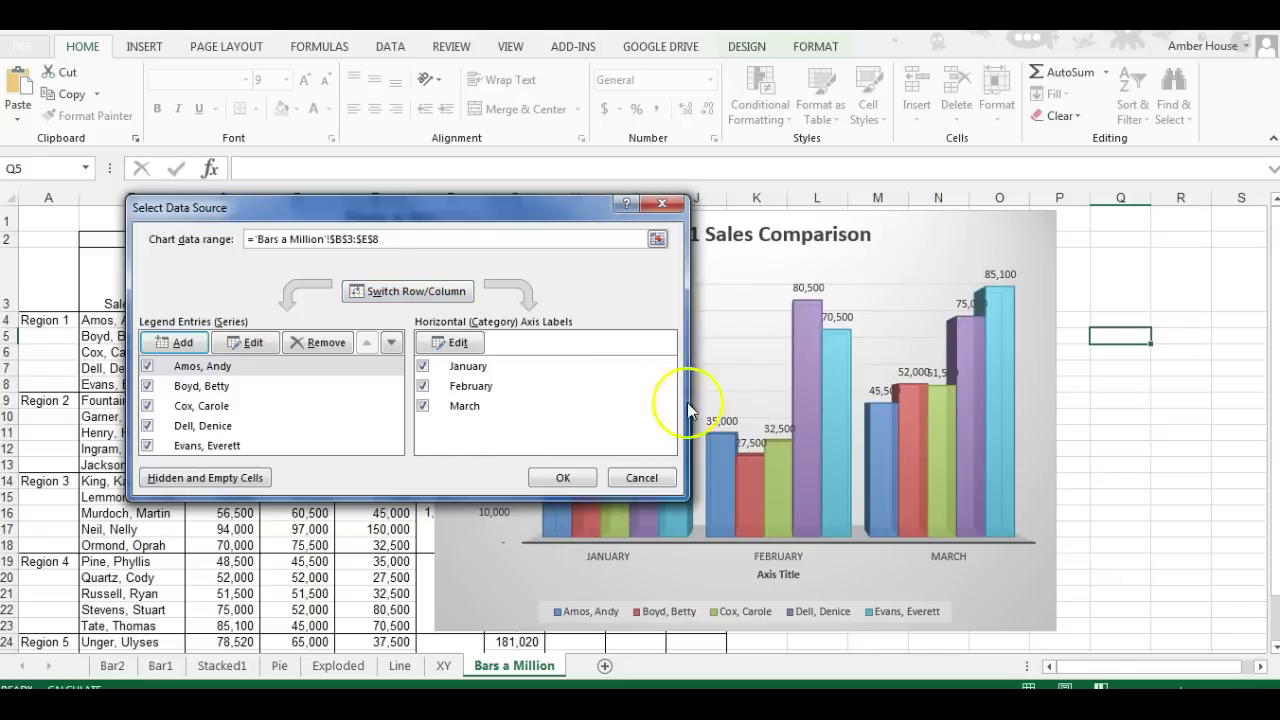
click(566, 480)
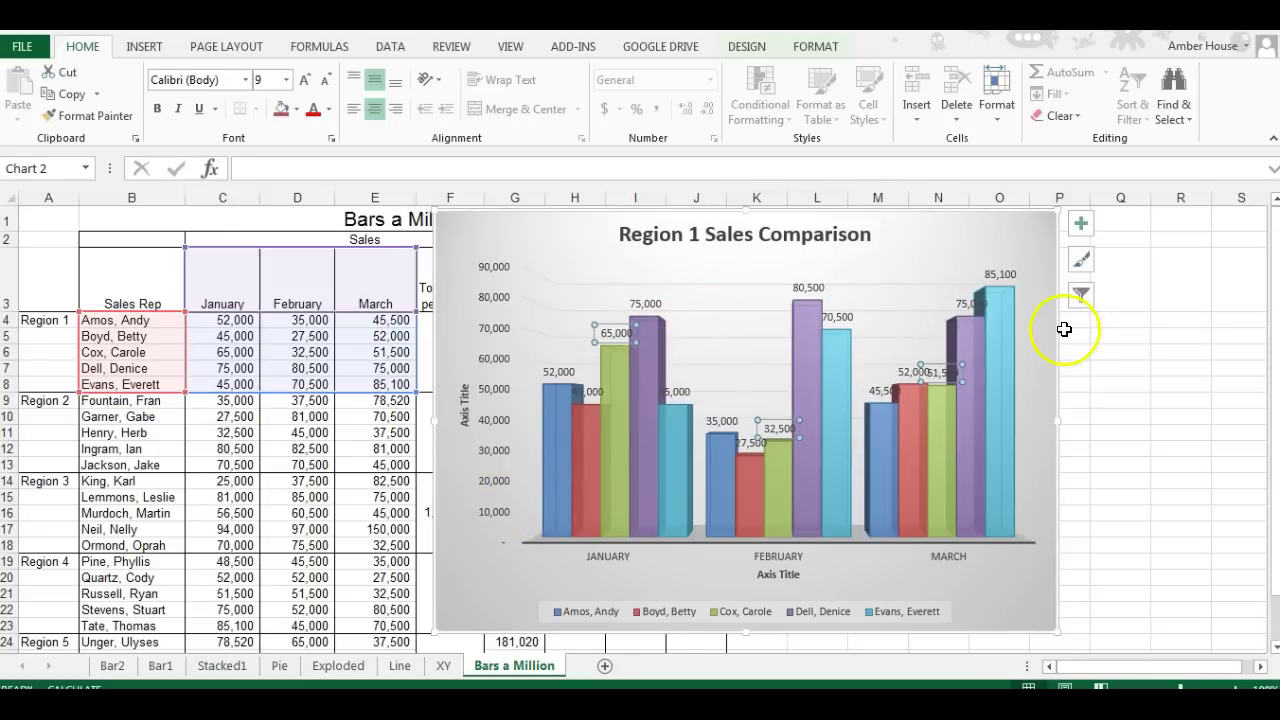
- Open the detailed data label options for the fourth sales rep's series and check the Value From Cells option without applying a range
click(646, 302)
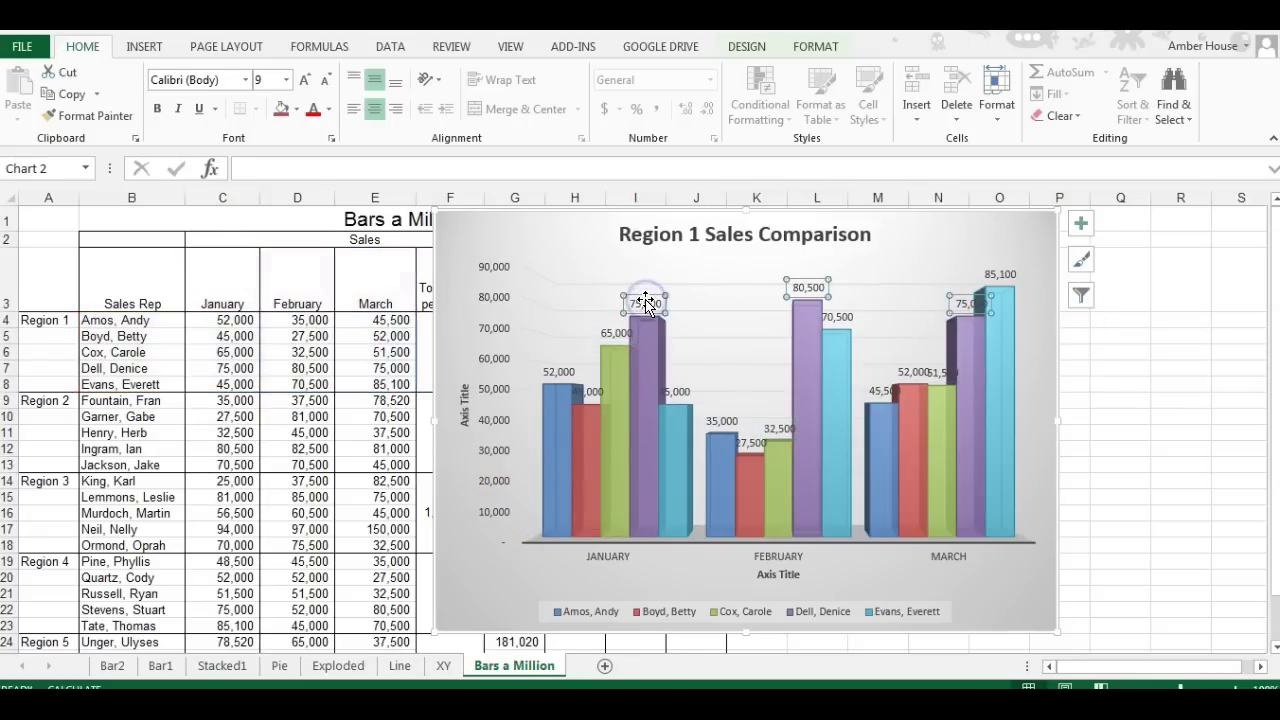
click(1082, 222)
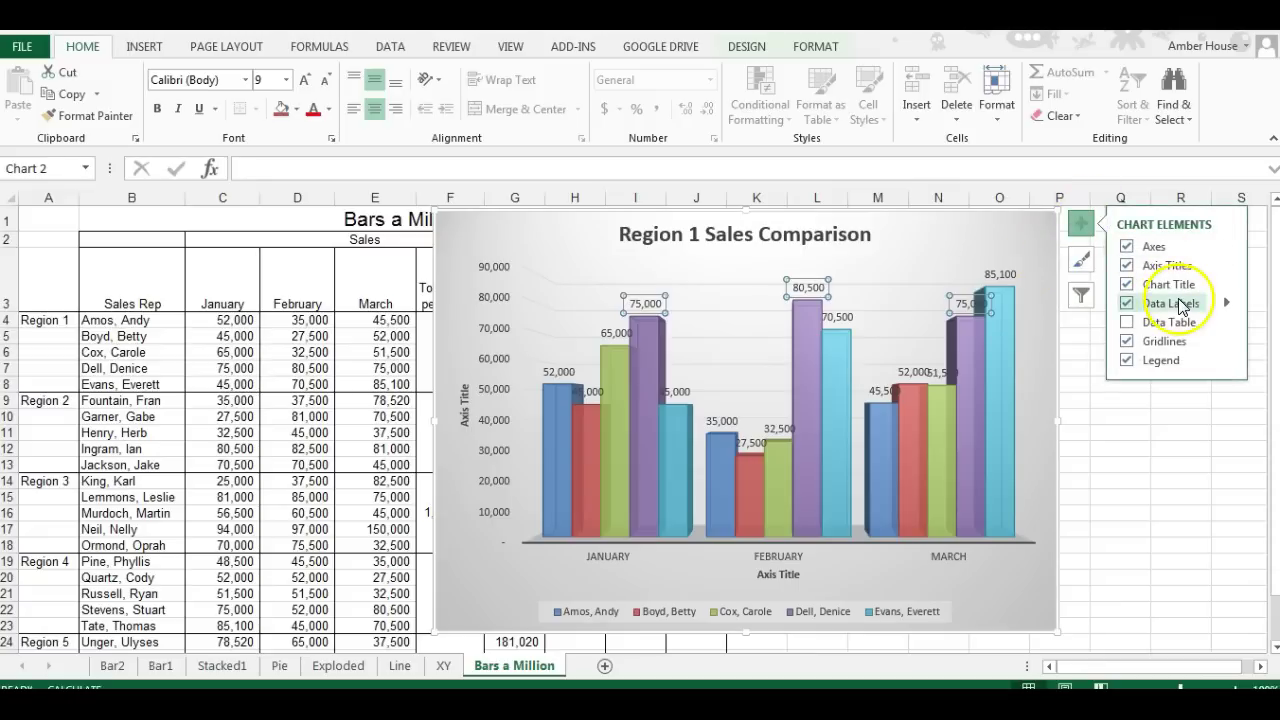
click(1225, 304)
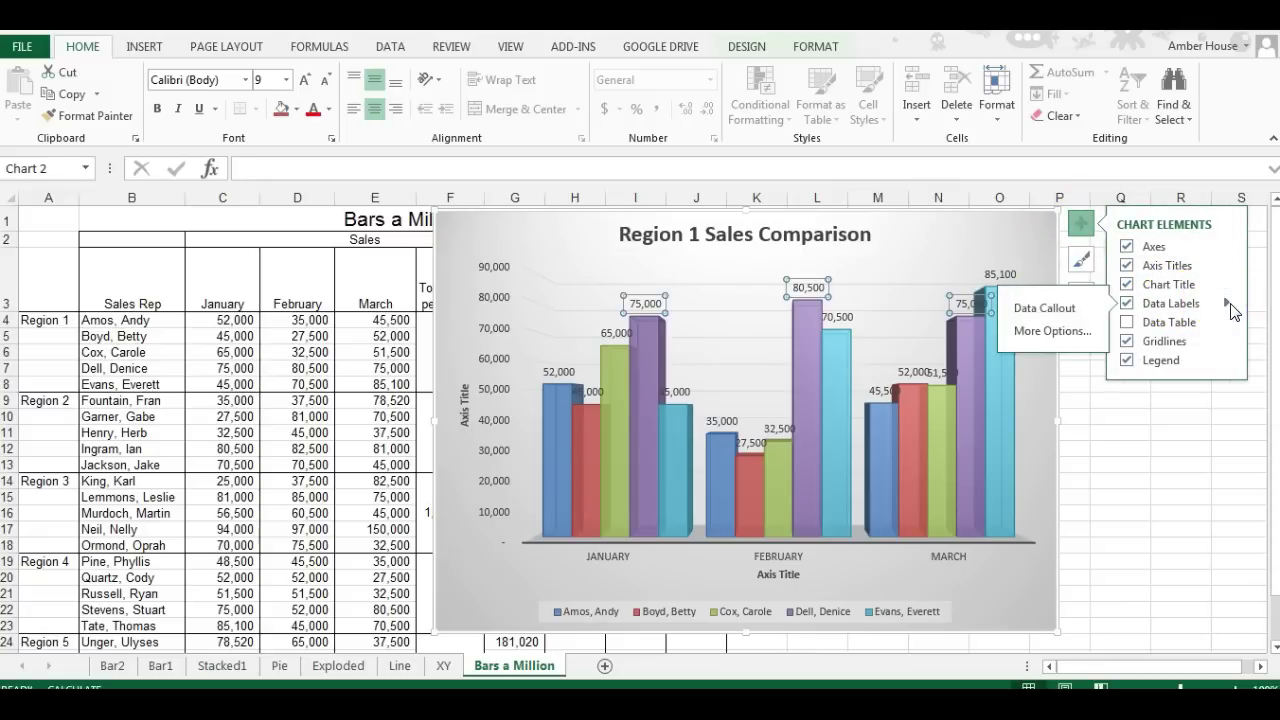
click(1045, 332)
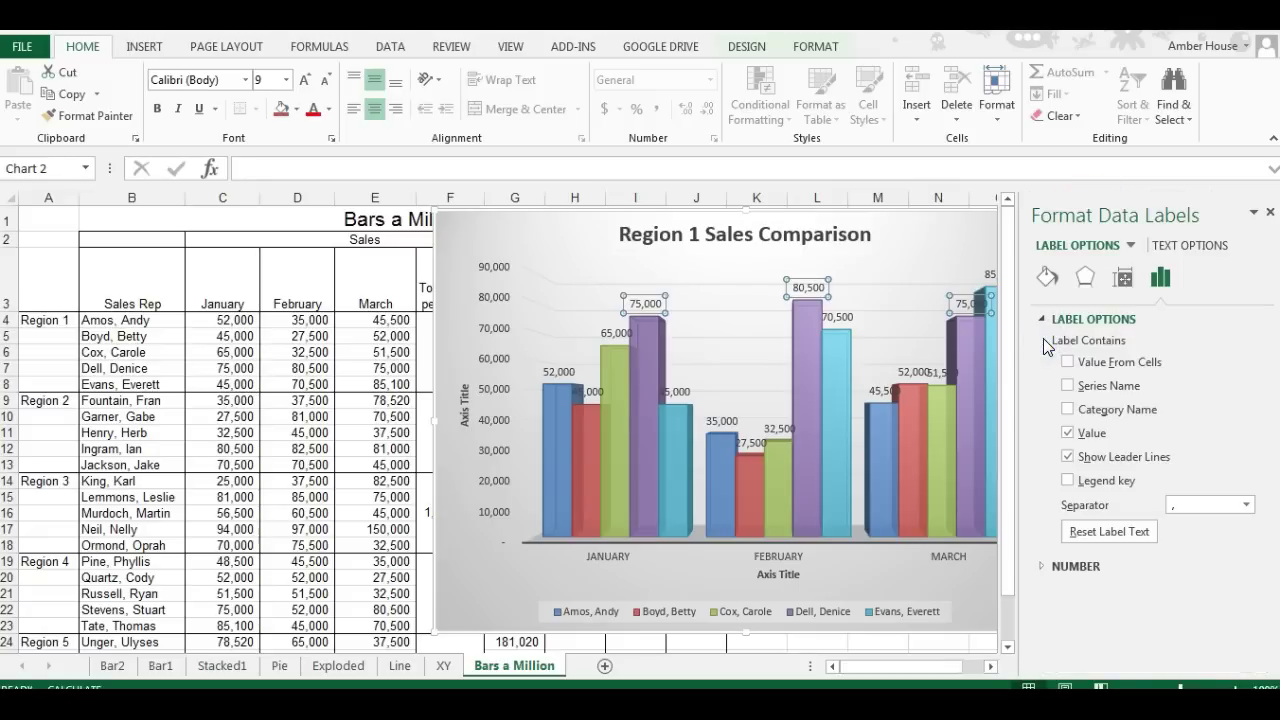
click(1128, 246)
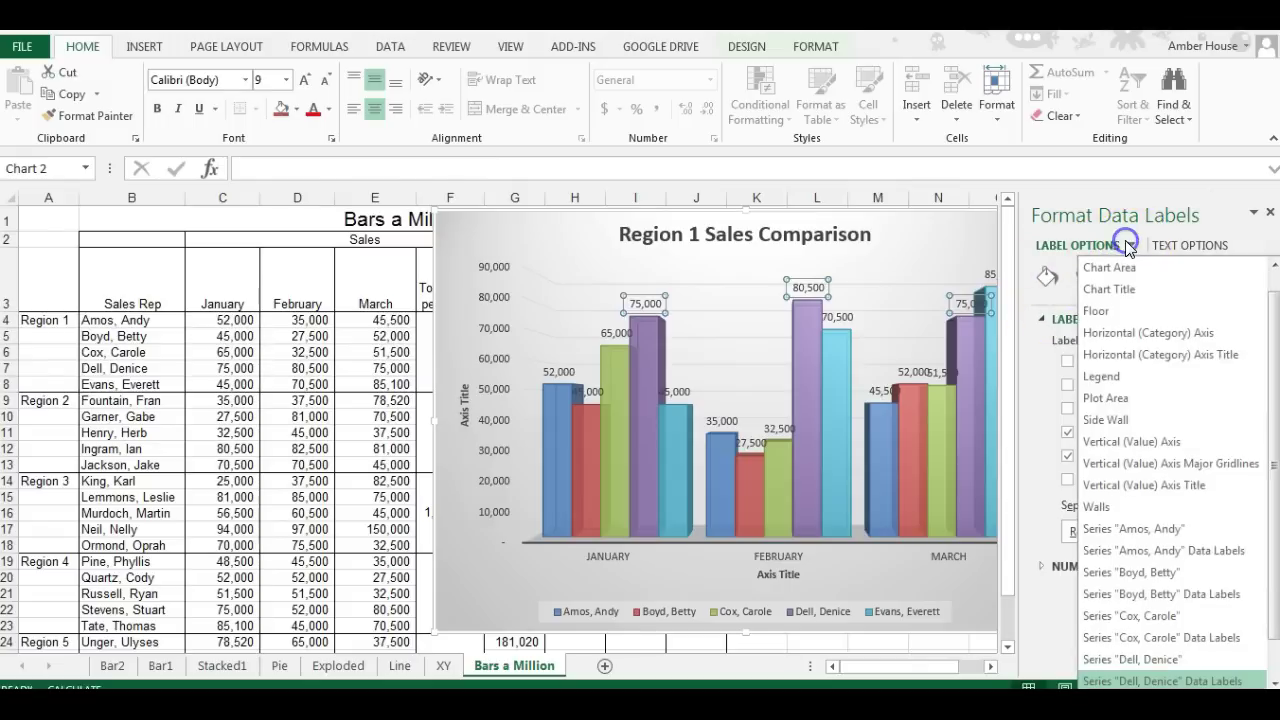
click(1128, 246)
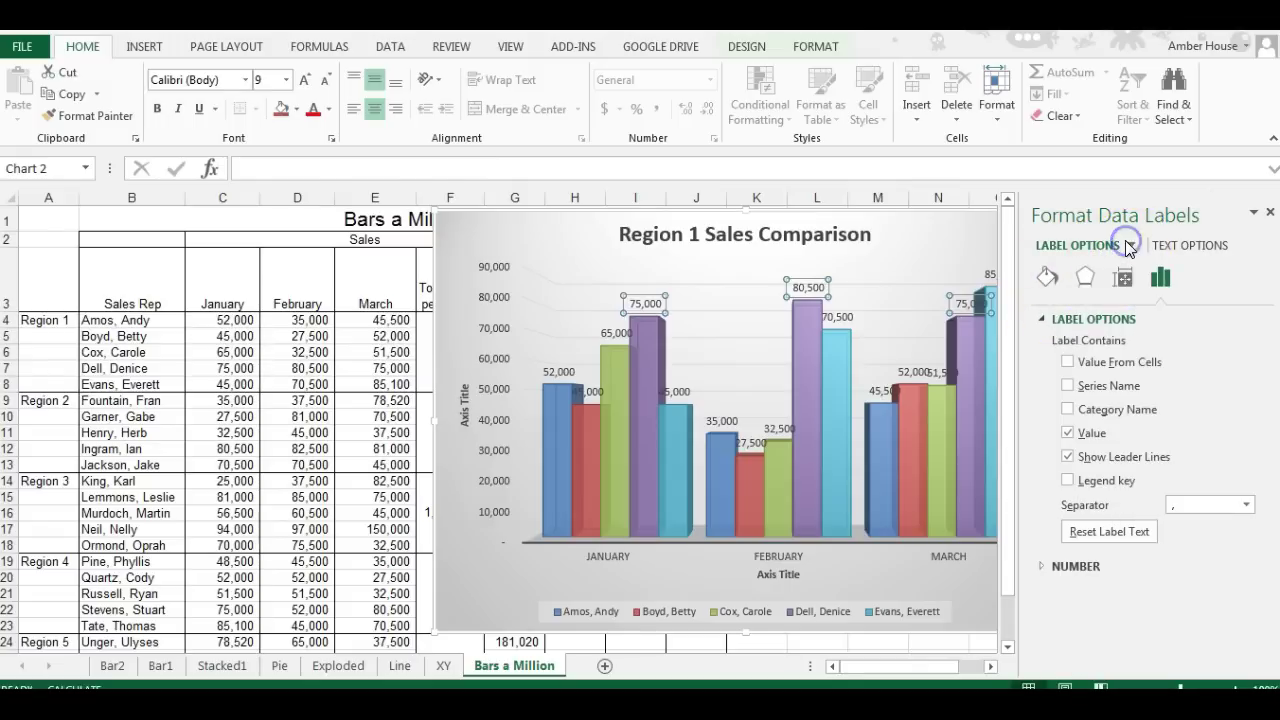
click(1067, 362)
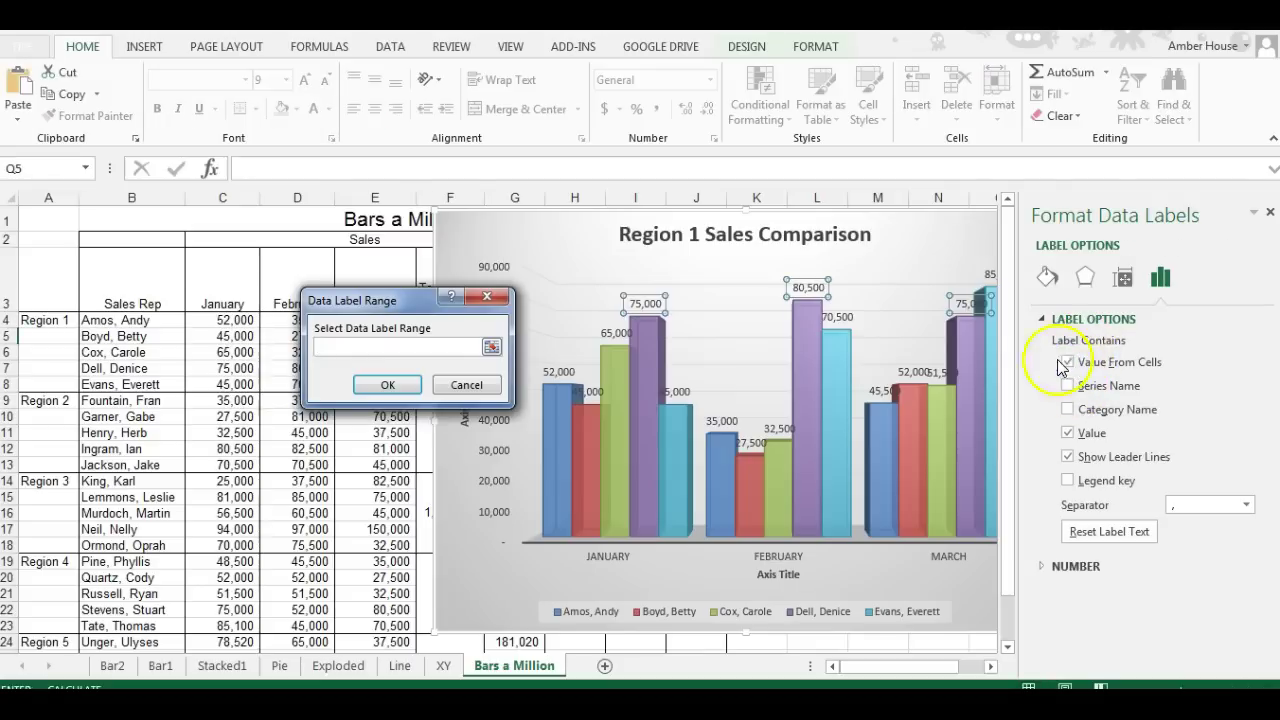
click(466, 388)
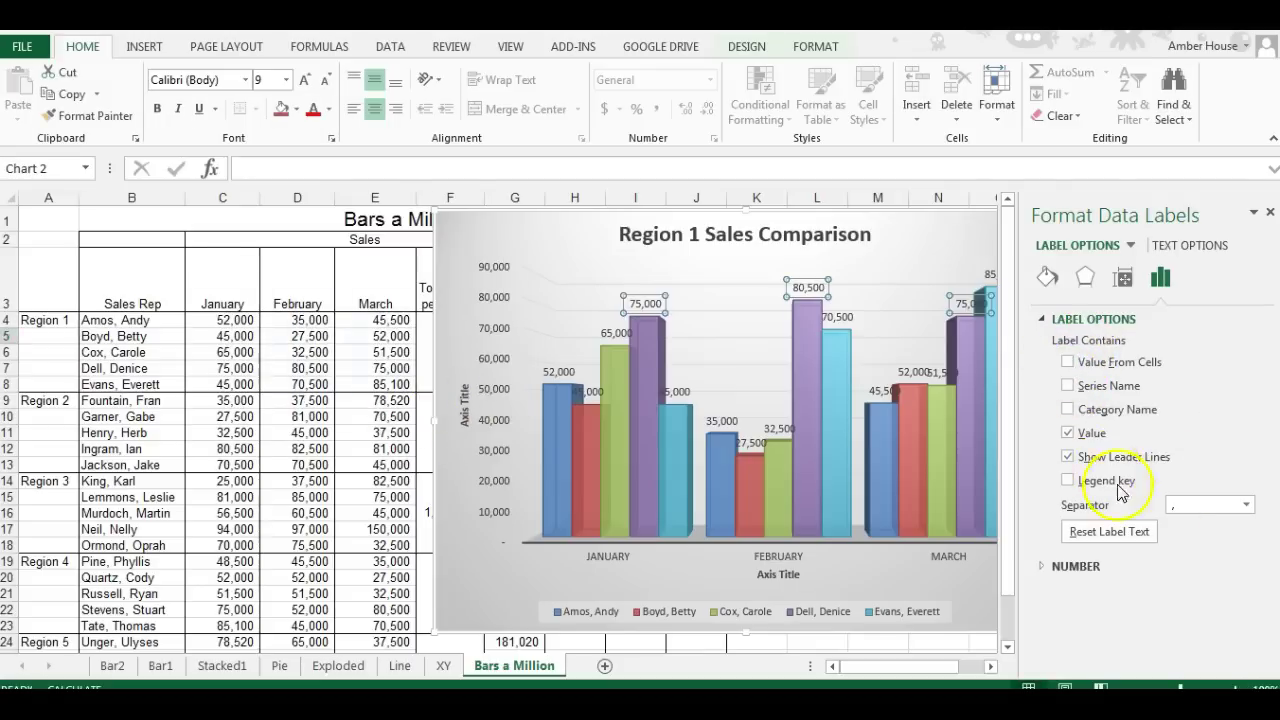
- Examine the list of formattable chart elements and the fill, effects, size and label settings for the selected data labels
click(1132, 246)
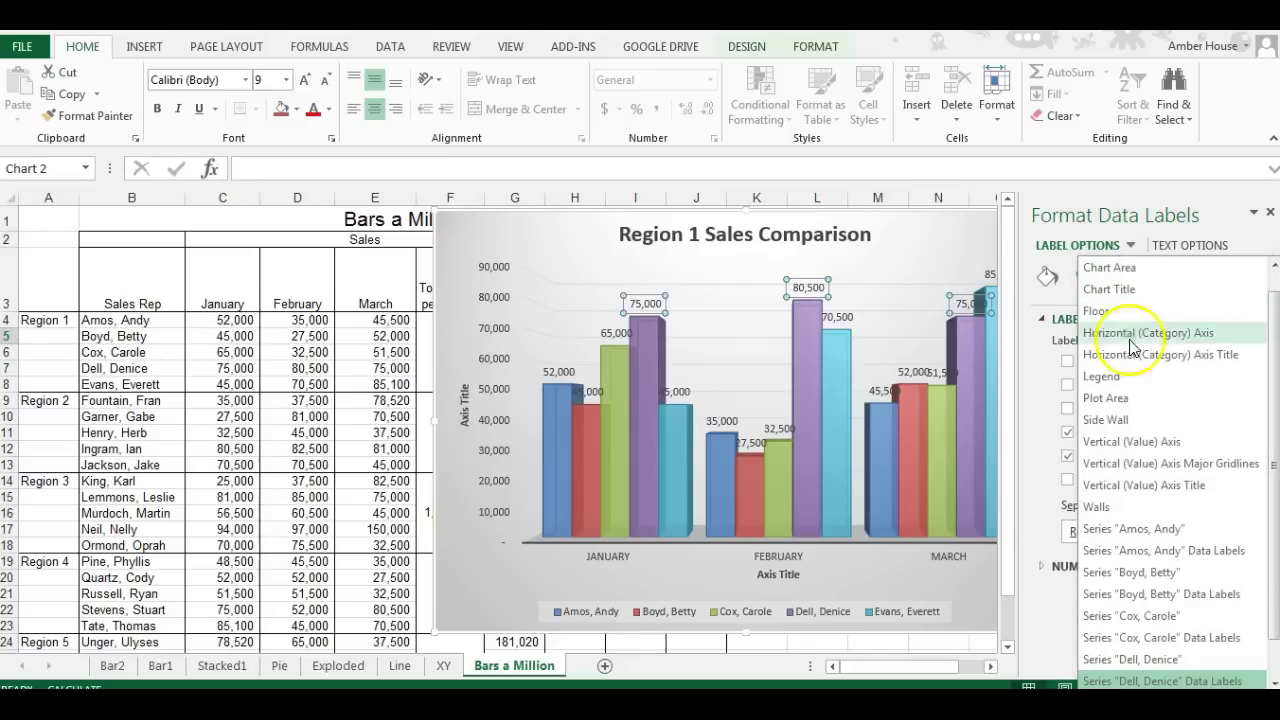
click(1225, 204)
click(1082, 277)
click(1044, 280)
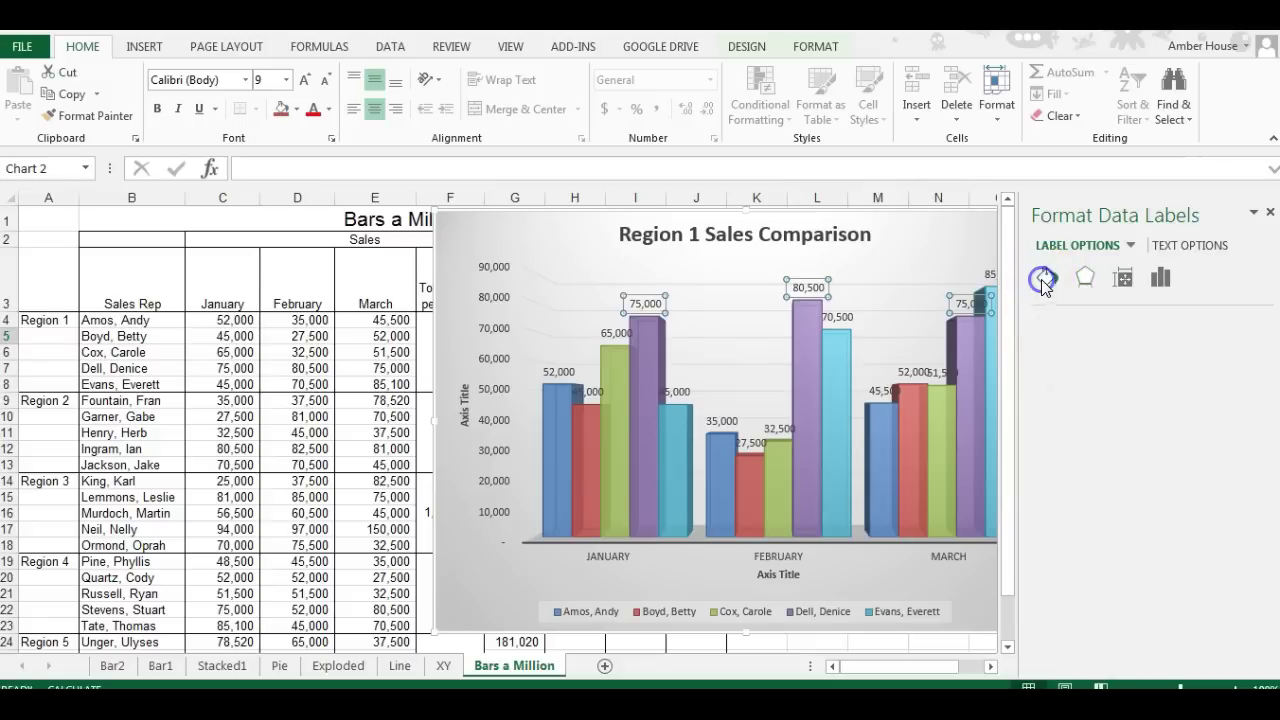
click(1124, 284)
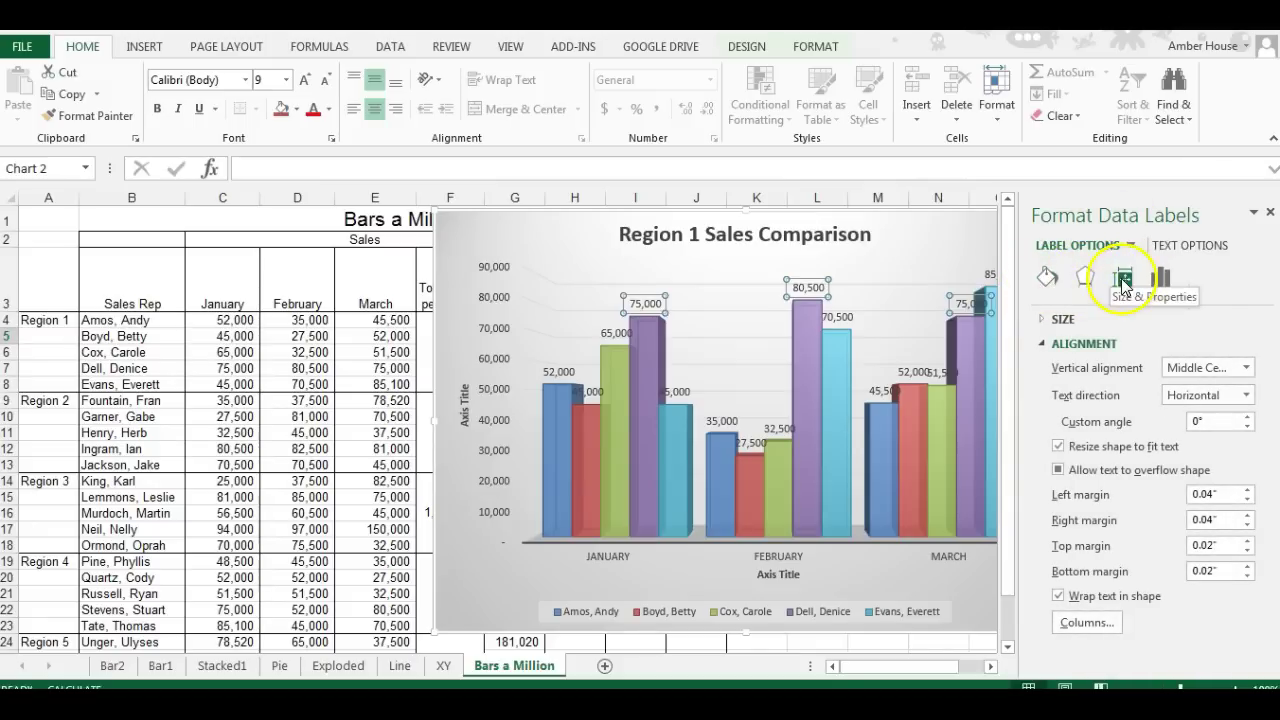
click(1048, 278)
click(1086, 278)
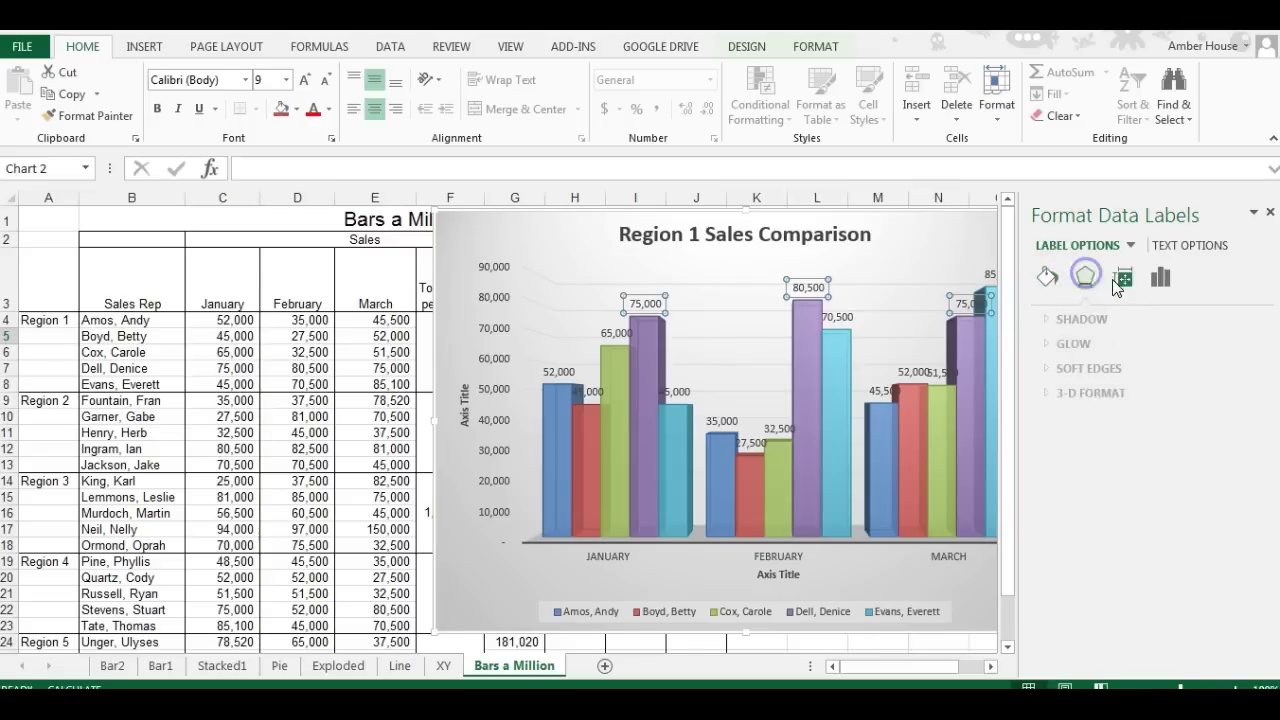
click(1160, 278)
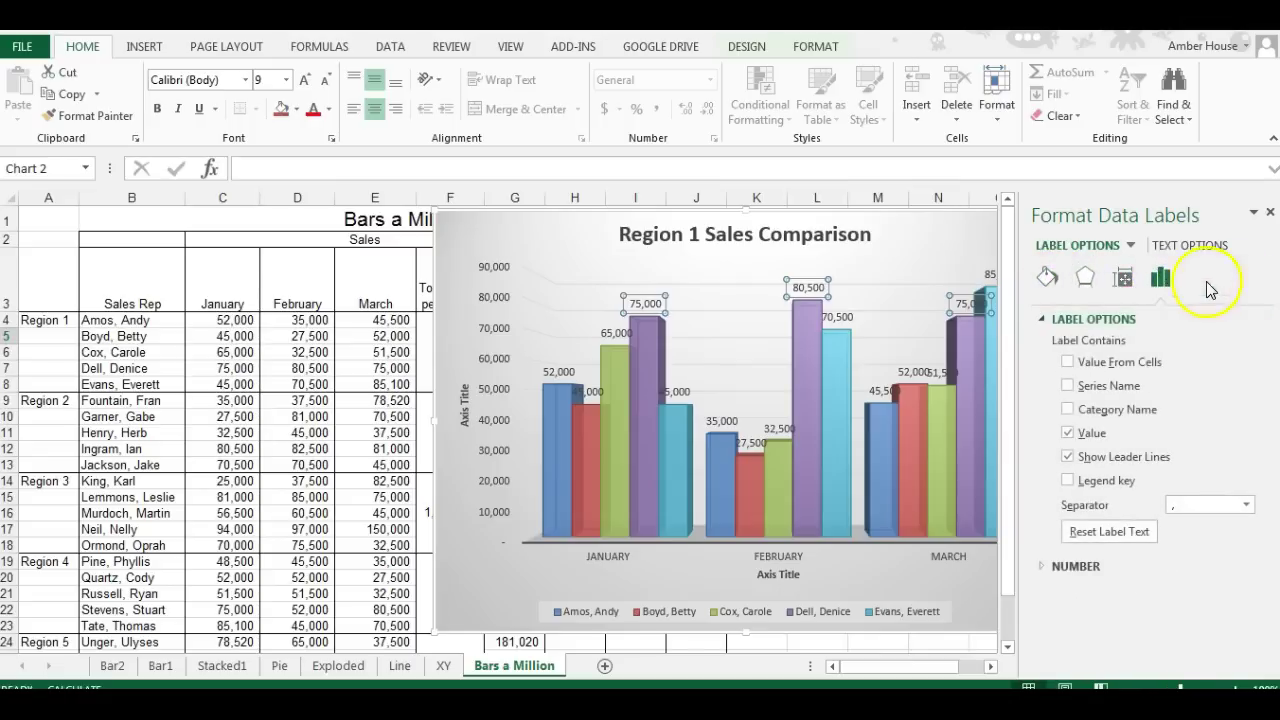
- Set the custom angle of the fourth sales rep's data labels to -15°
click(1127, 280)
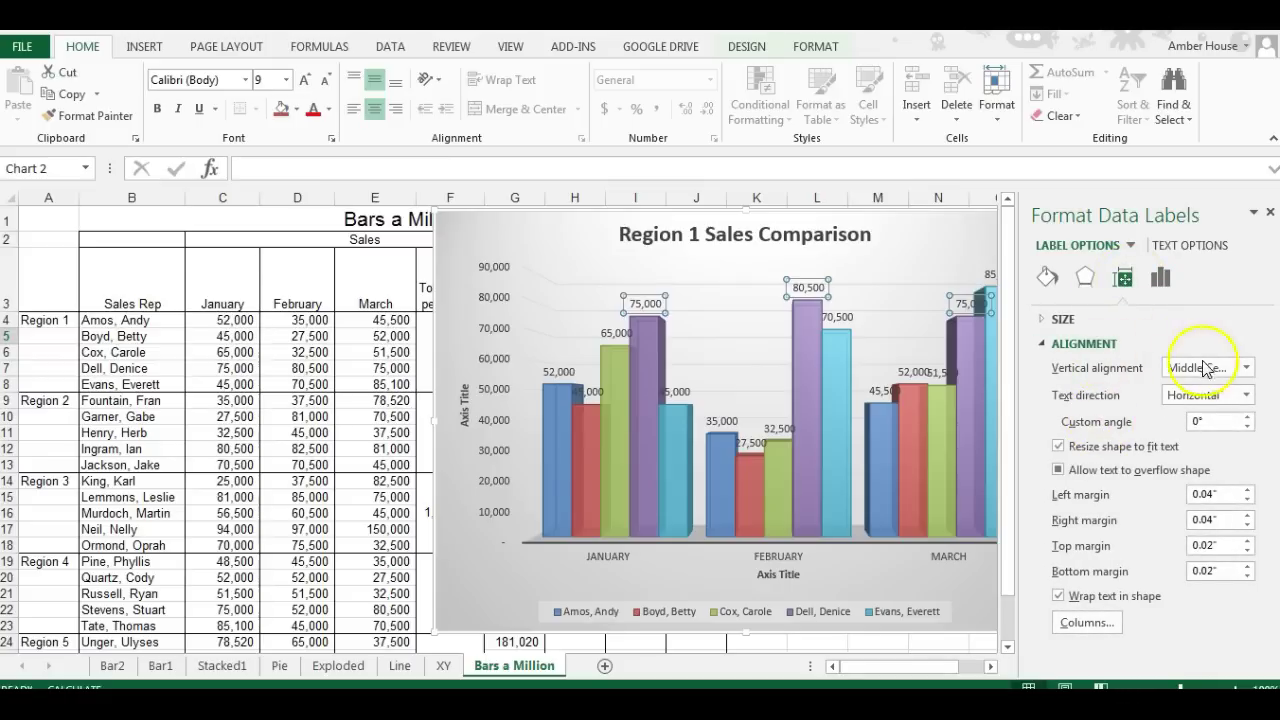
click(1247, 426)
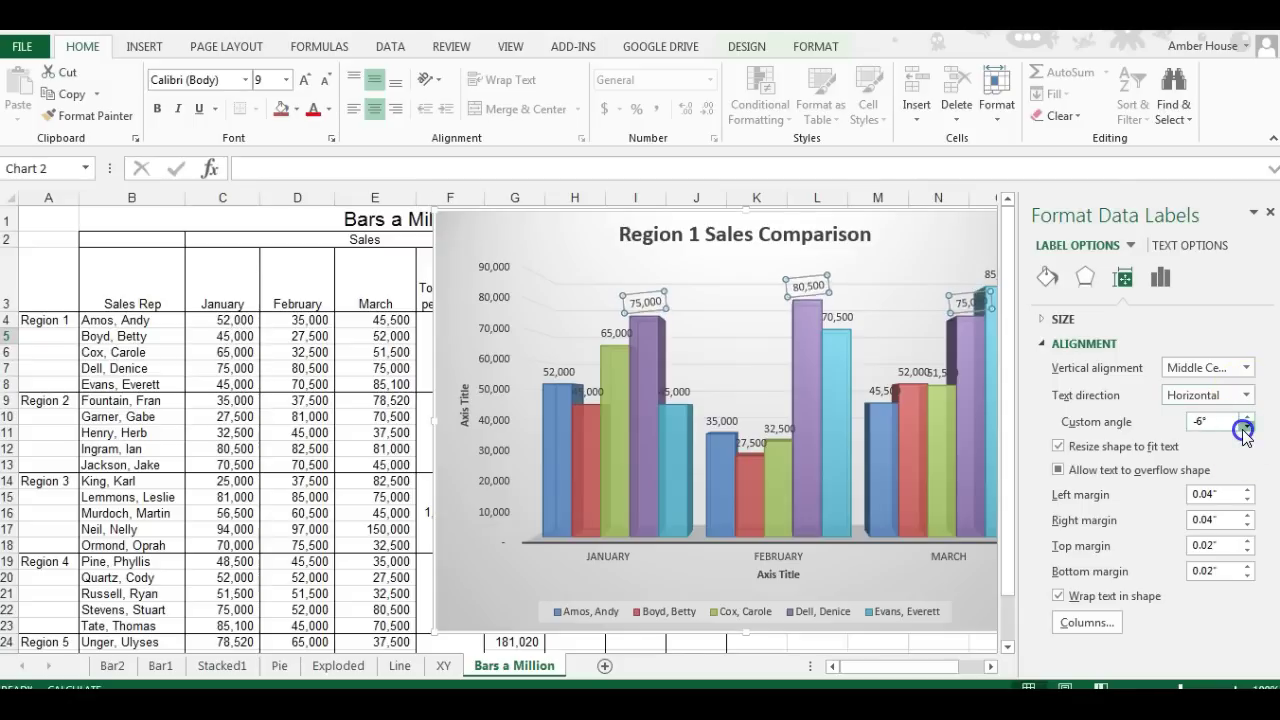
click(1247, 428)
click(1247, 427)
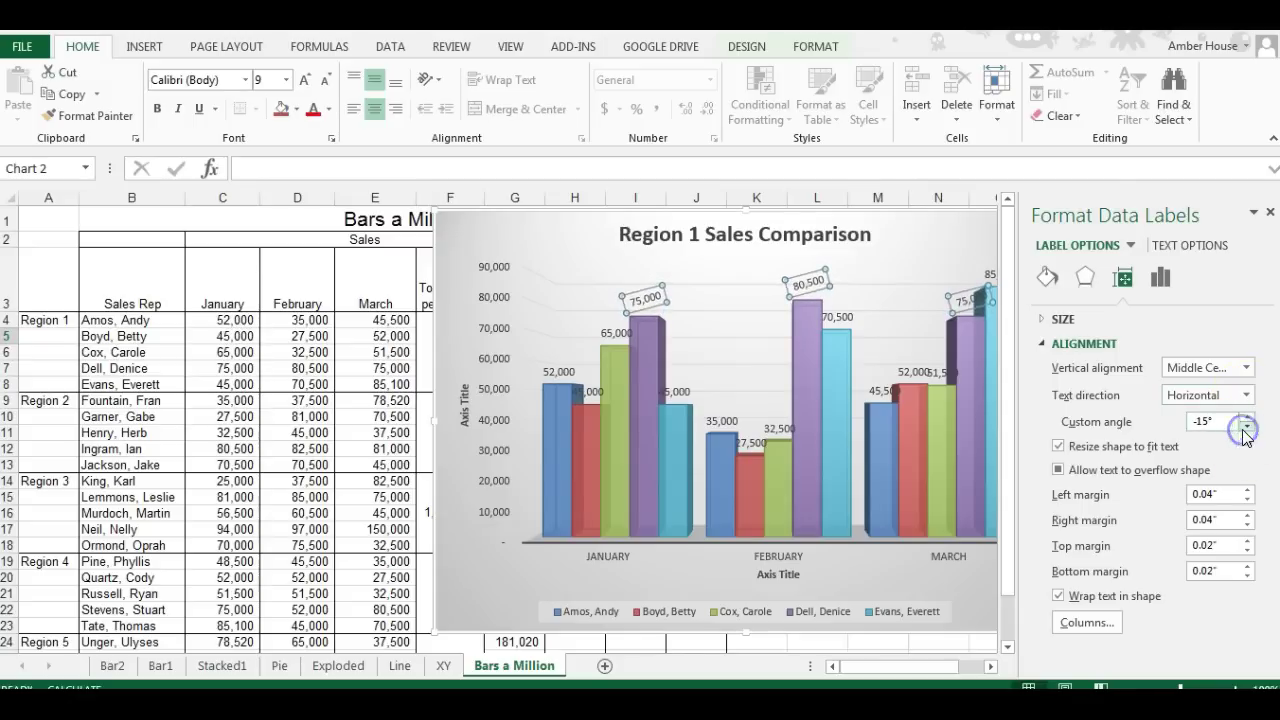
- Tilt the first sales rep's data labels to a custom angle of -11°
click(560, 368)
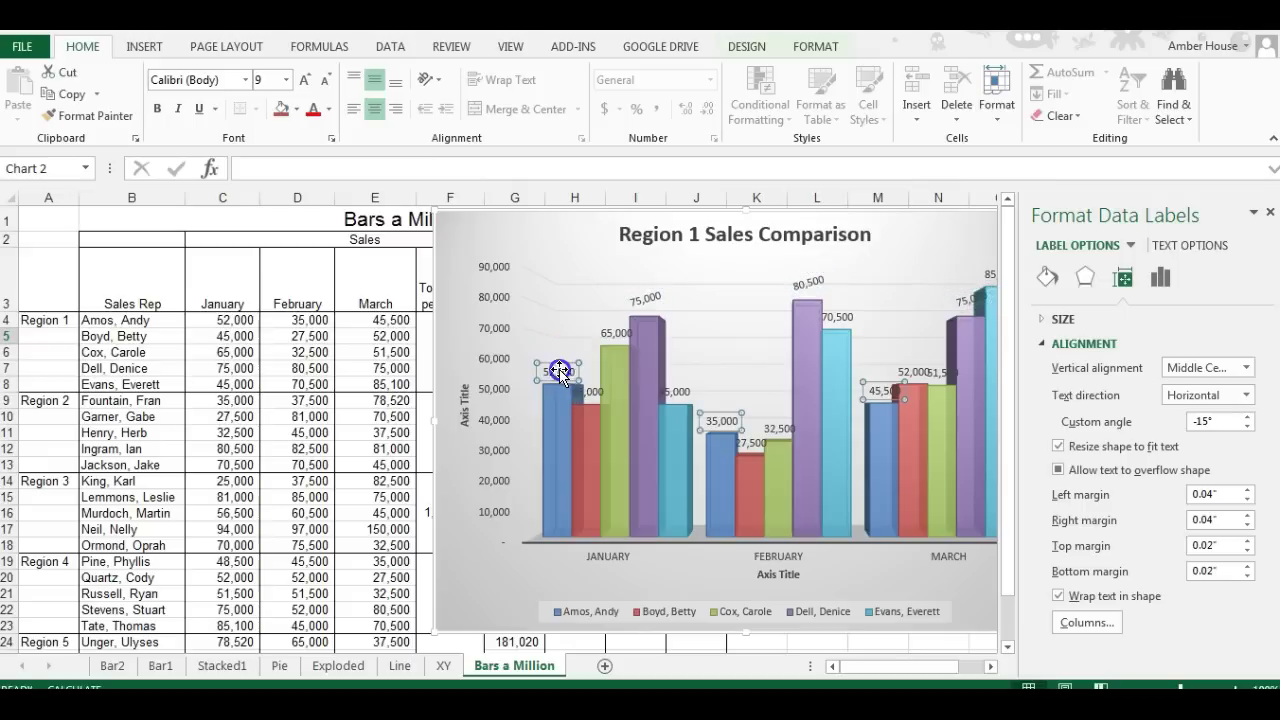
click(1247, 428)
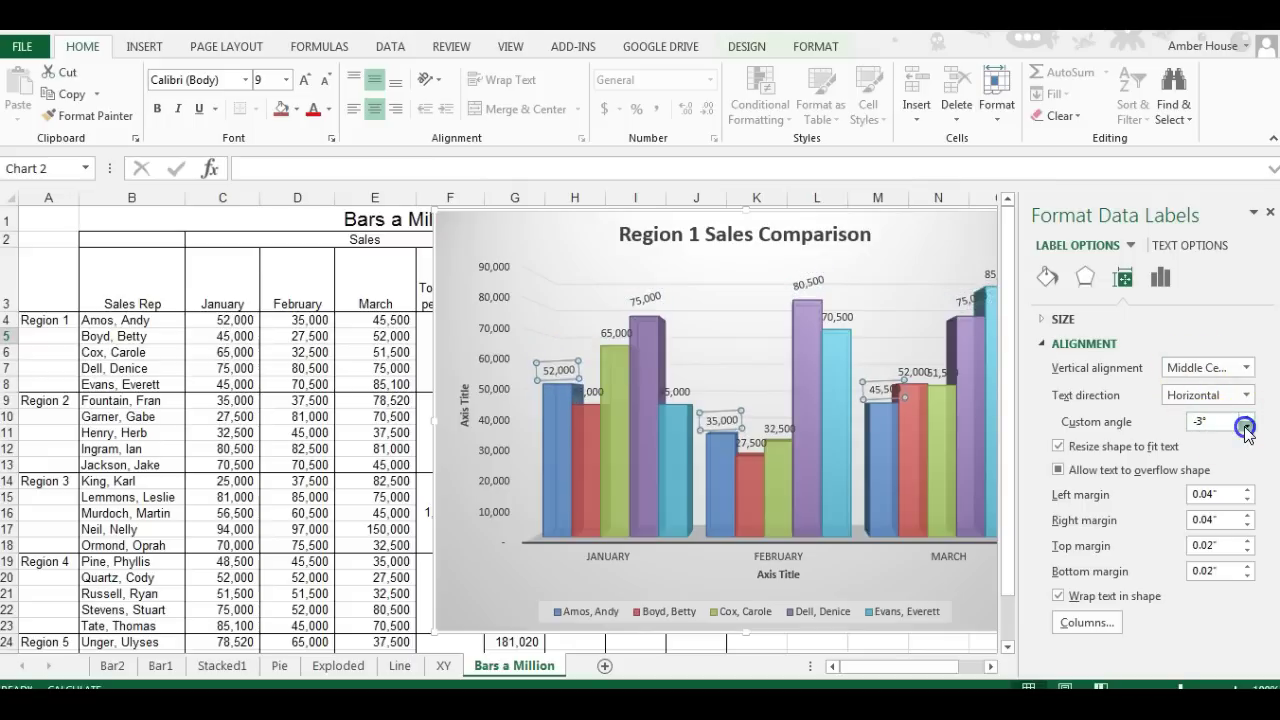
click(1247, 427)
click(1247, 427)
click(1247, 427)
click(1247, 427)
click(1247, 427)
click(1247, 427)
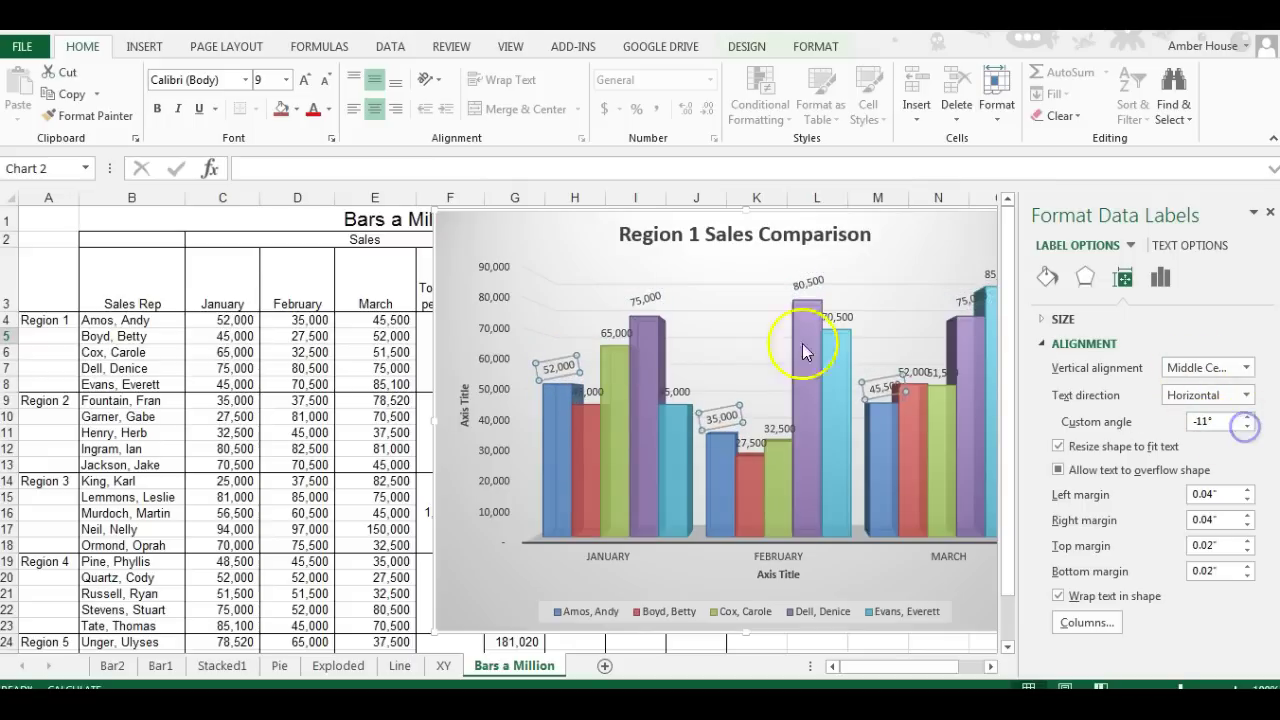
- Match the fourth sales rep's label angle by setting the first and second sales reps' data labels to a custom angle of -15°
click(652, 304)
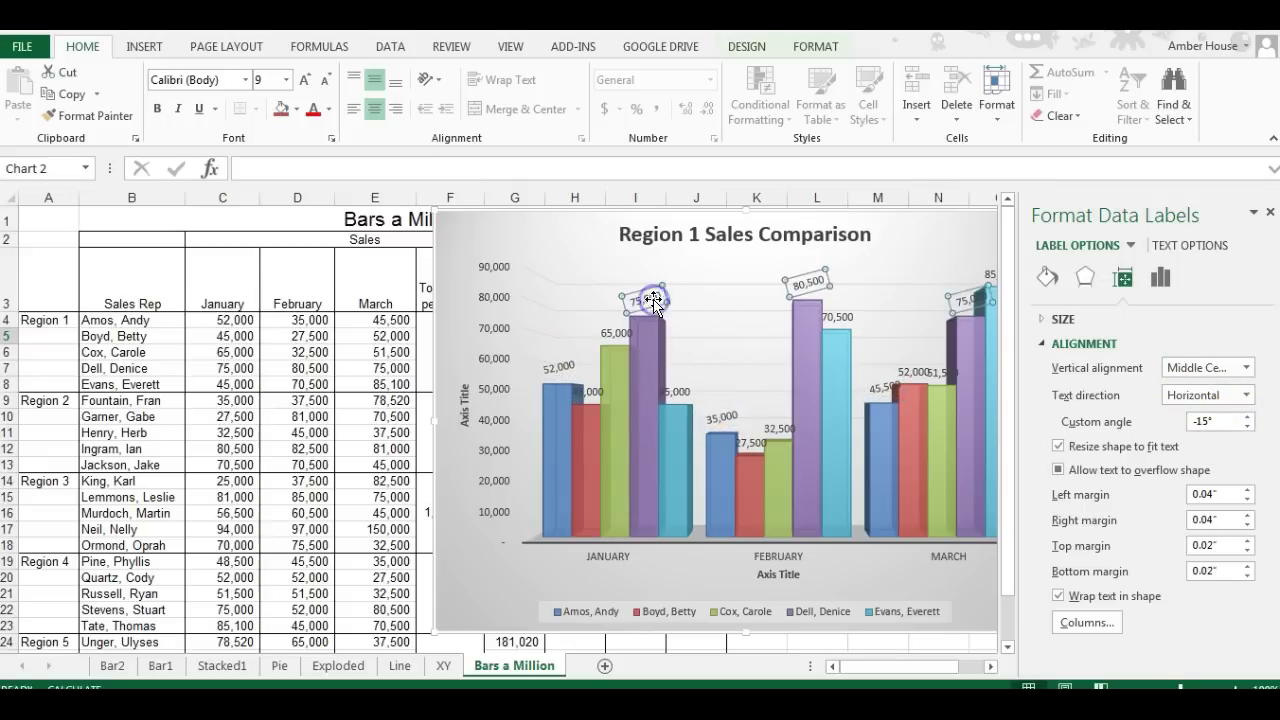
click(556, 362)
click(558, 370)
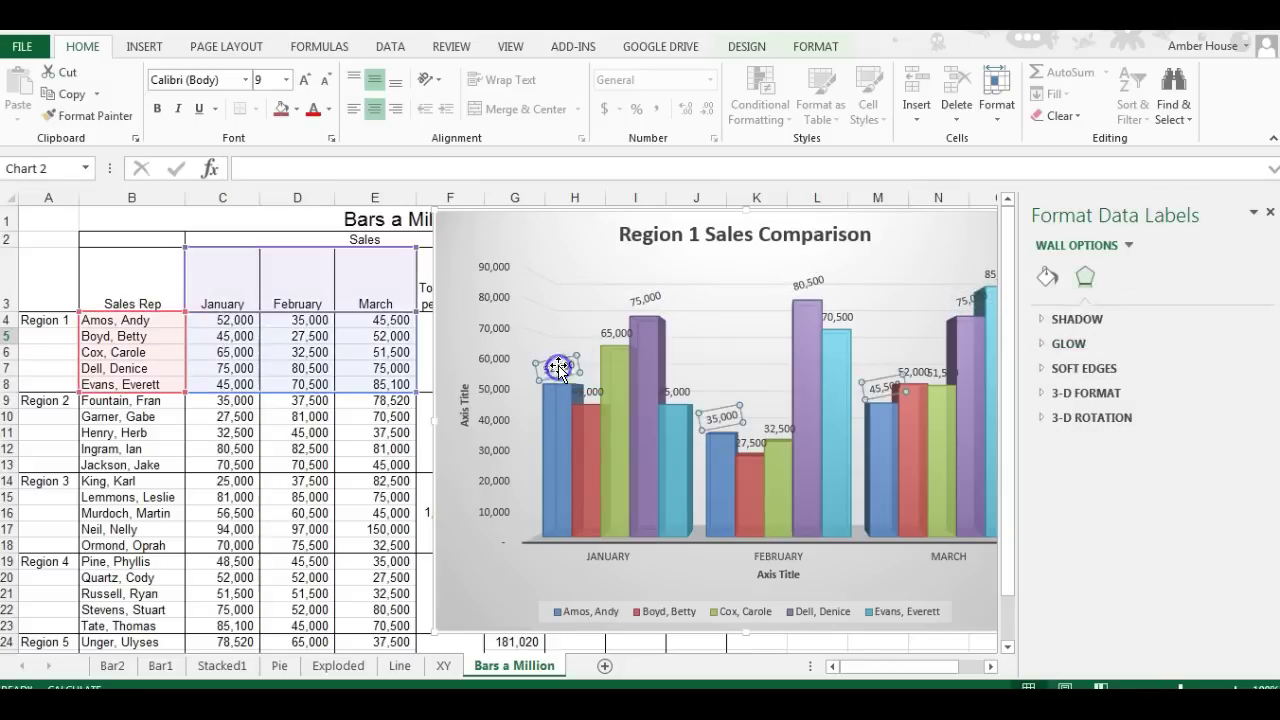
click(1123, 277)
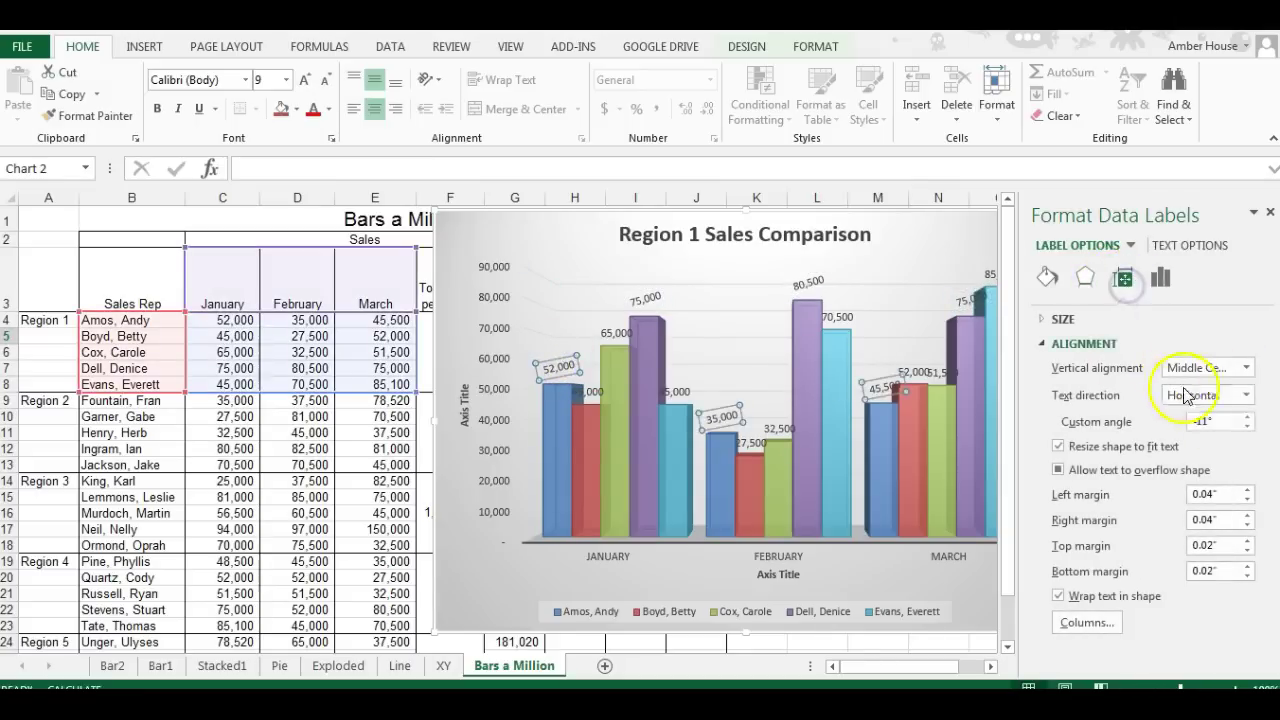
drag(1224, 427, 1160, 425)
text(-15)
click(596, 393)
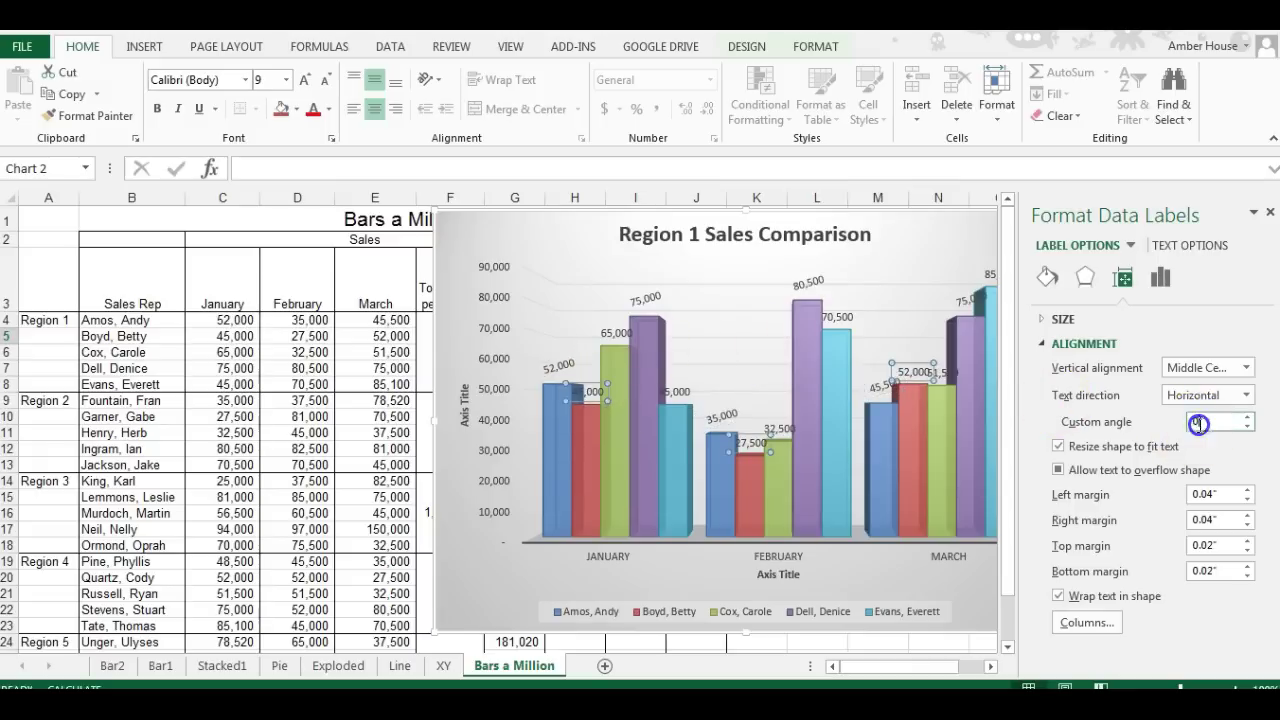
text(-15)
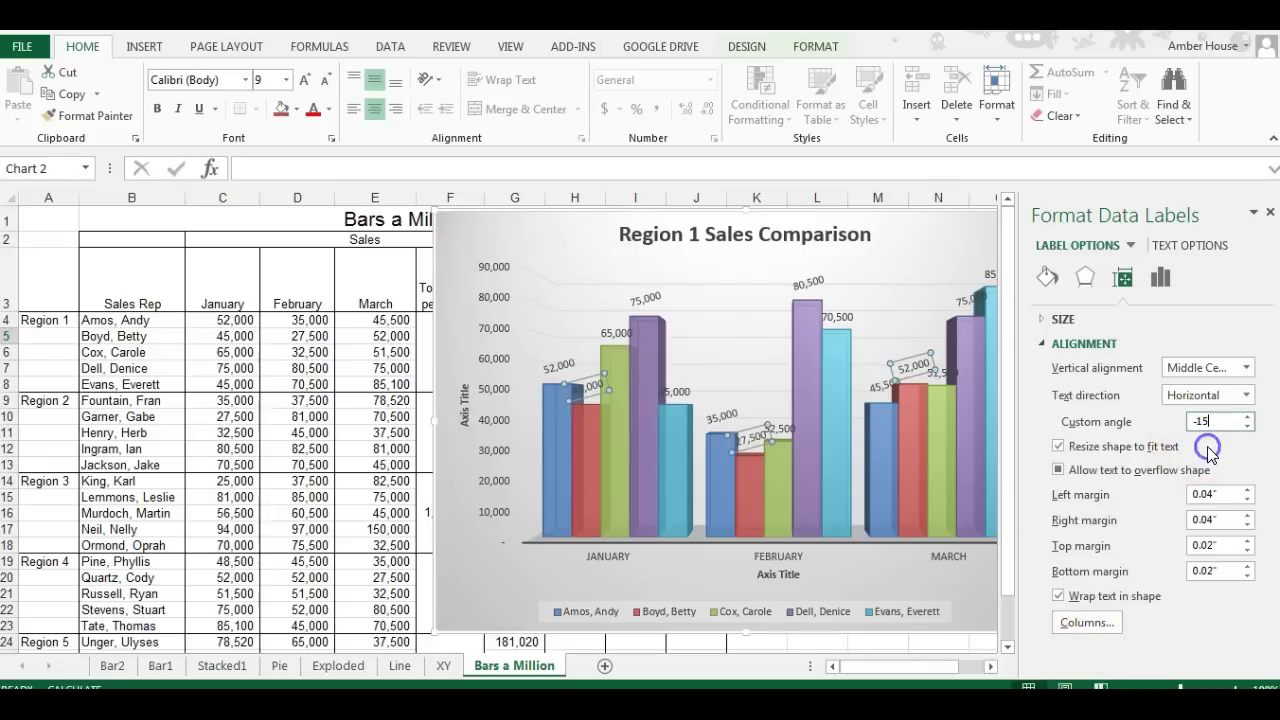
- Review the label content, alignment and text fill settings of the second sales rep's data labels and close the formatting pane
click(1161, 278)
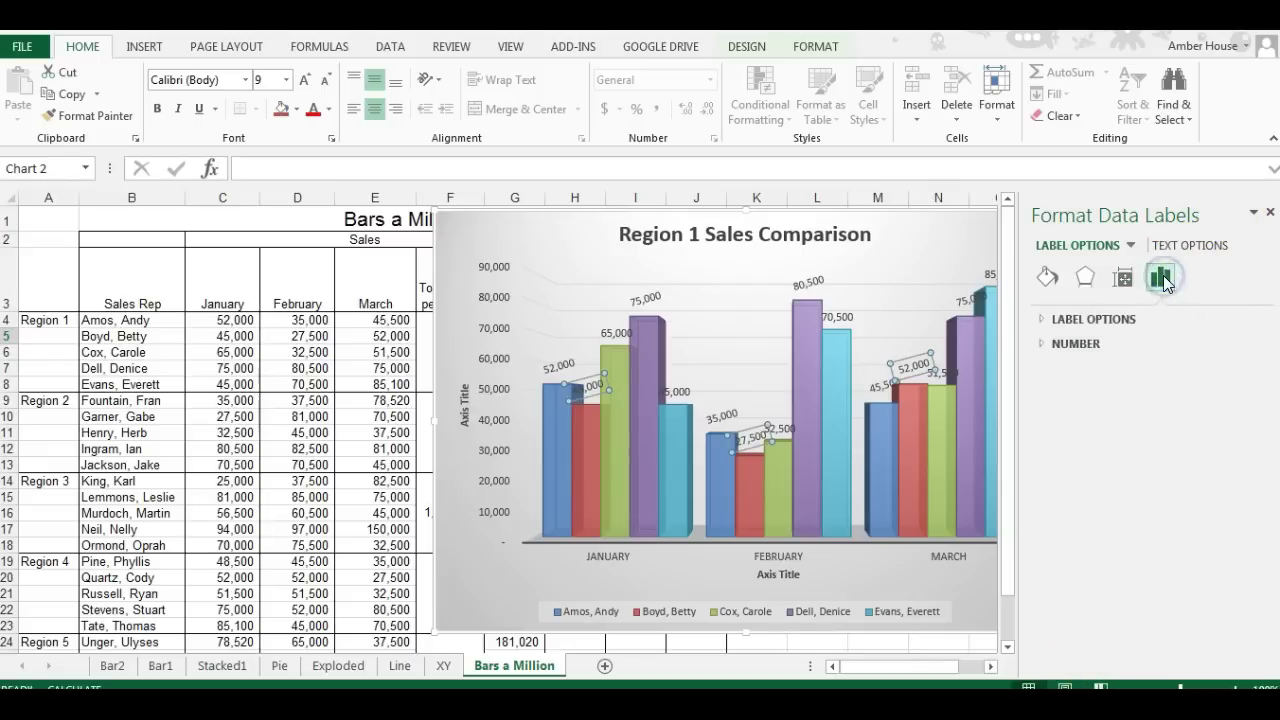
click(1098, 320)
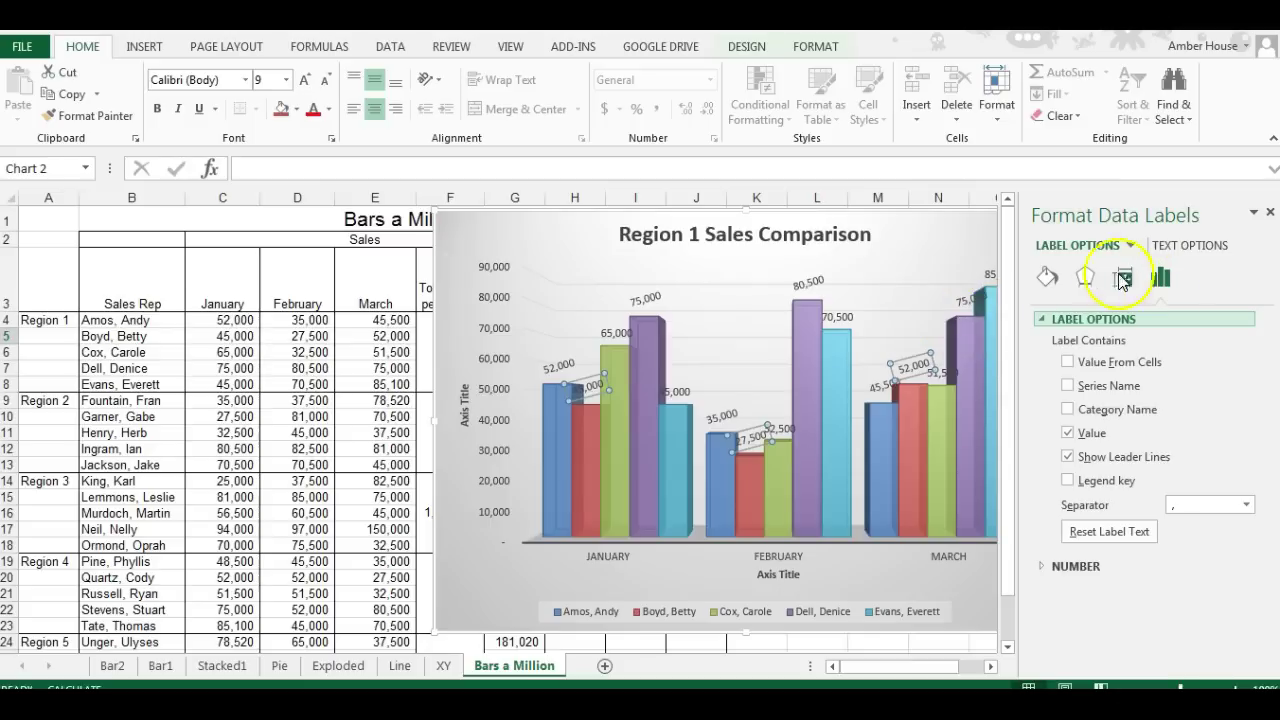
click(1123, 279)
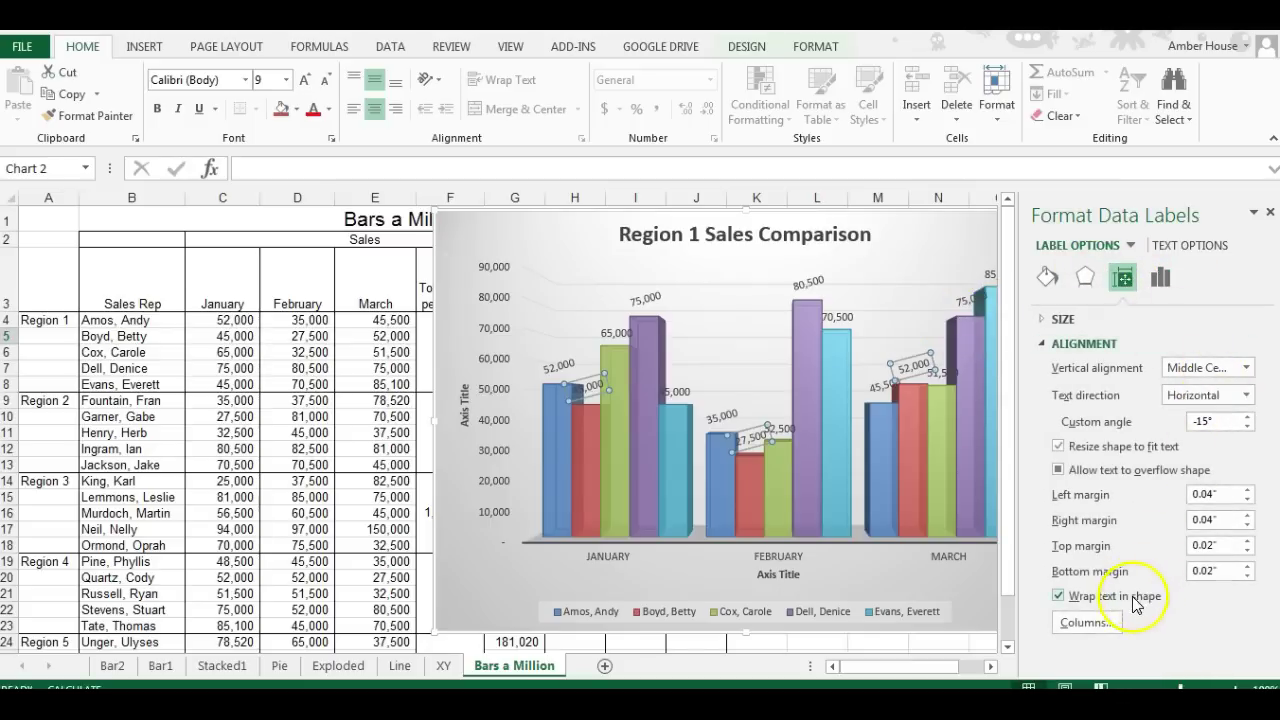
click(1190, 245)
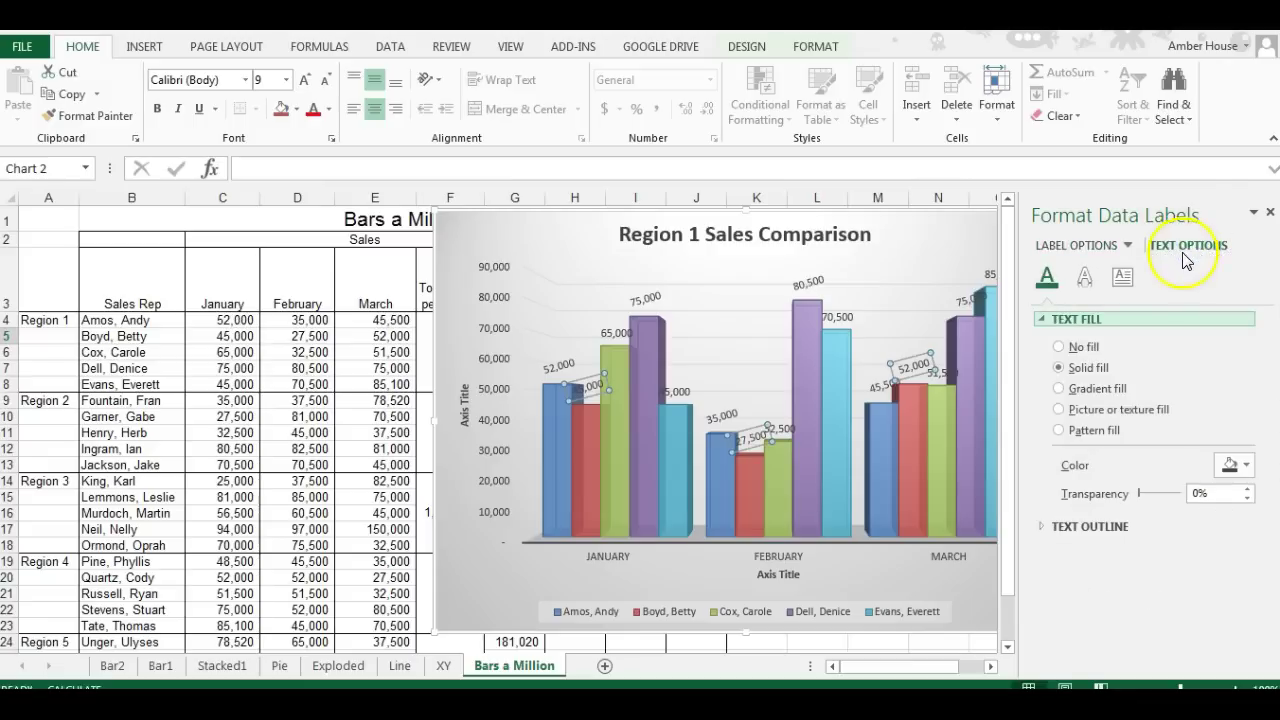
click(1254, 213)
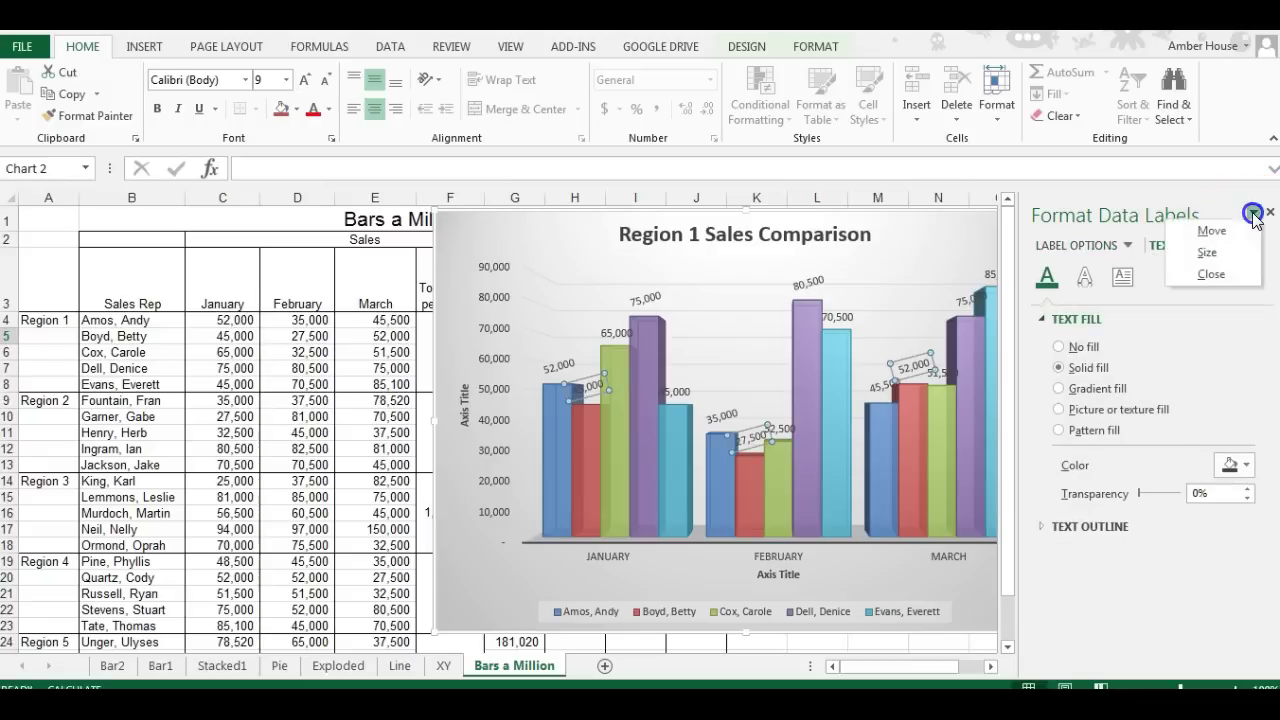
click(1211, 230)
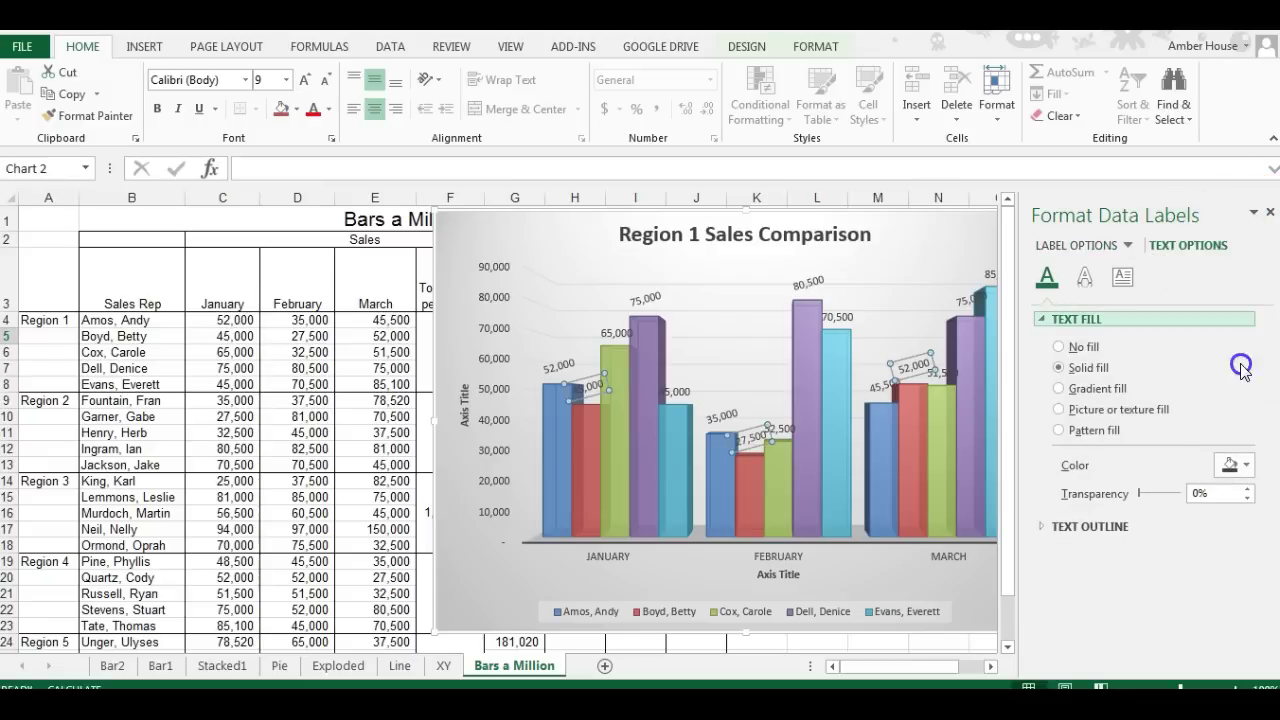
click(1271, 216)
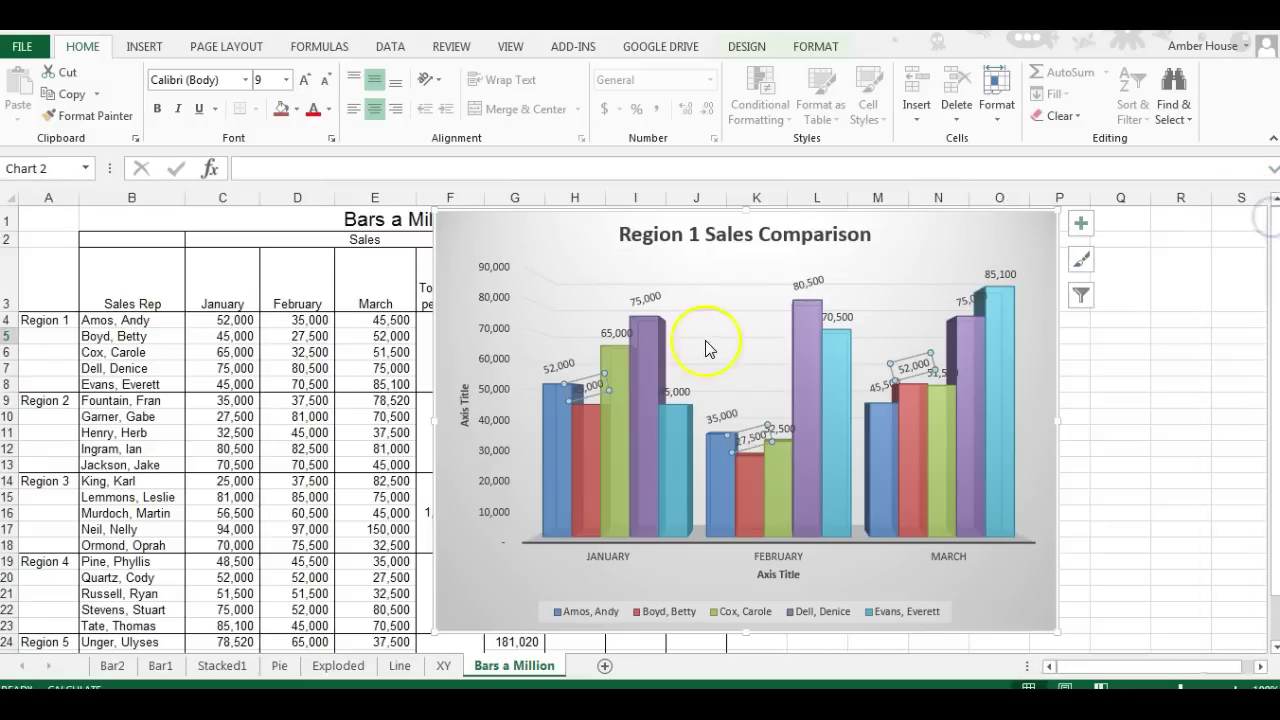
- Move the fourth sales rep's February data label down onto its column and undo the move
click(800, 284)
click(803, 283)
drag(805, 280, 805, 304)
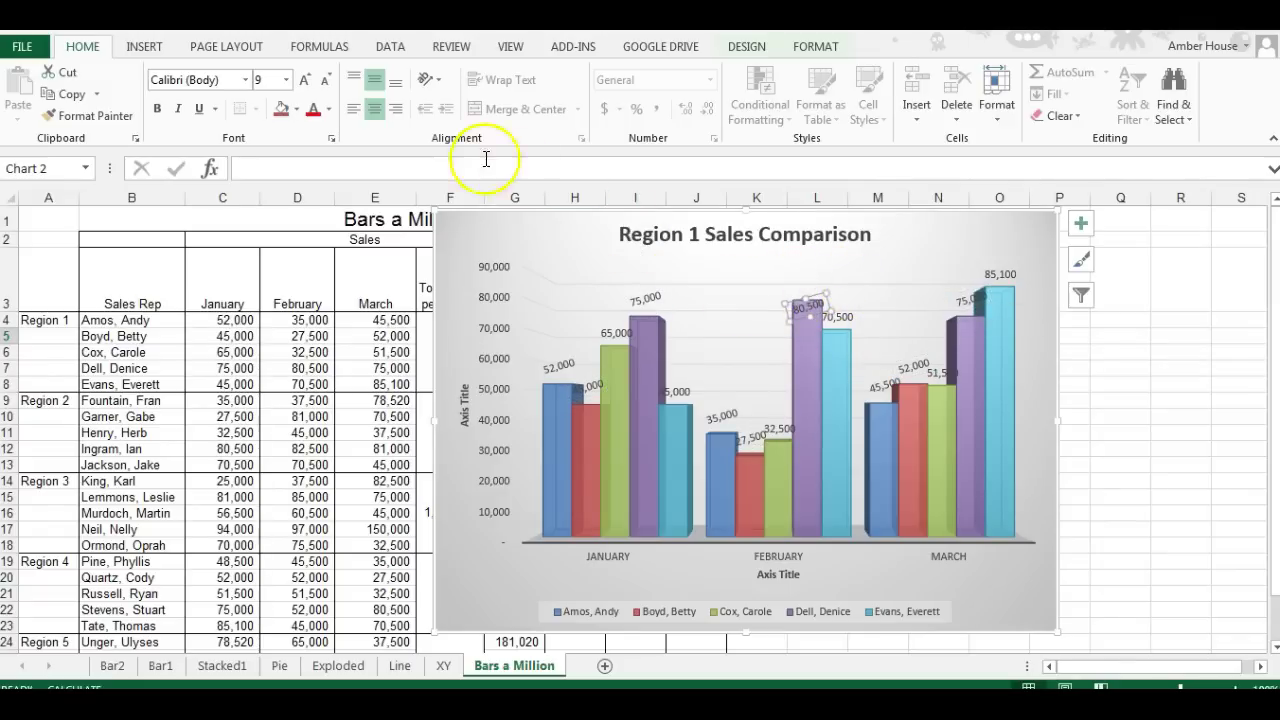
key(ctrl+z)
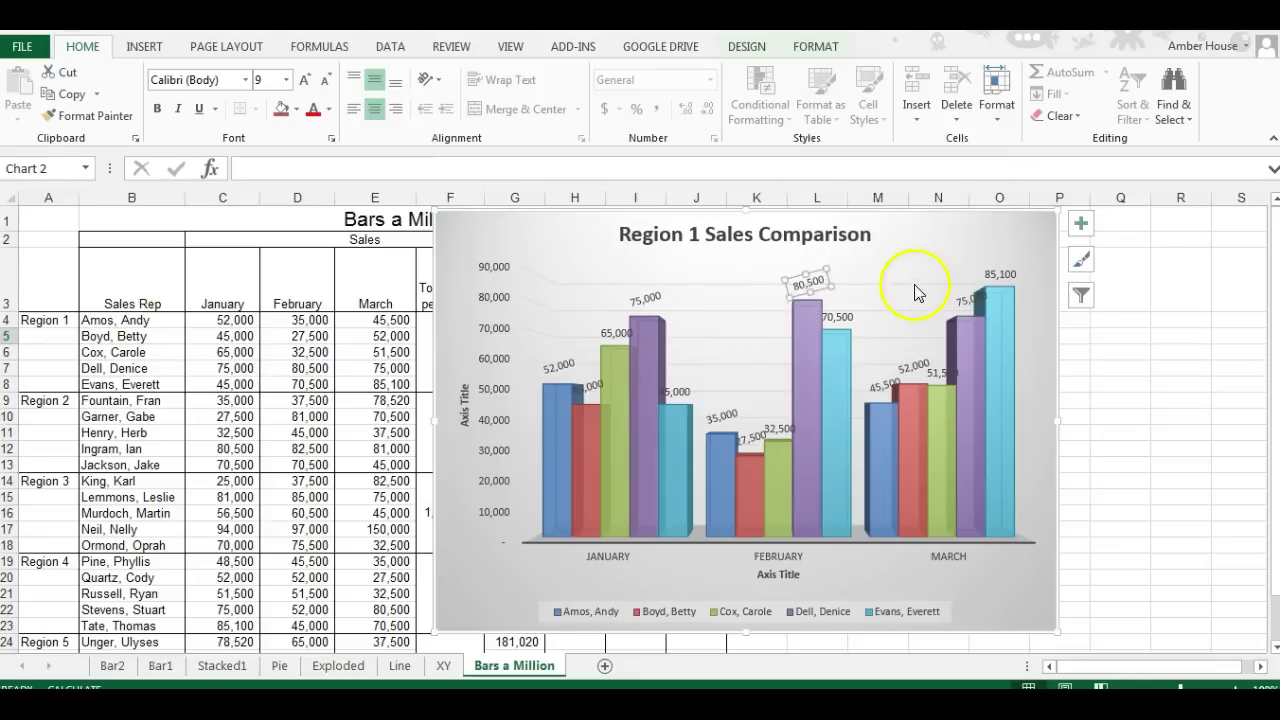
- Reopen the detailed options for the second sales rep's data labels and examine the label content and number format settings
click(913, 366)
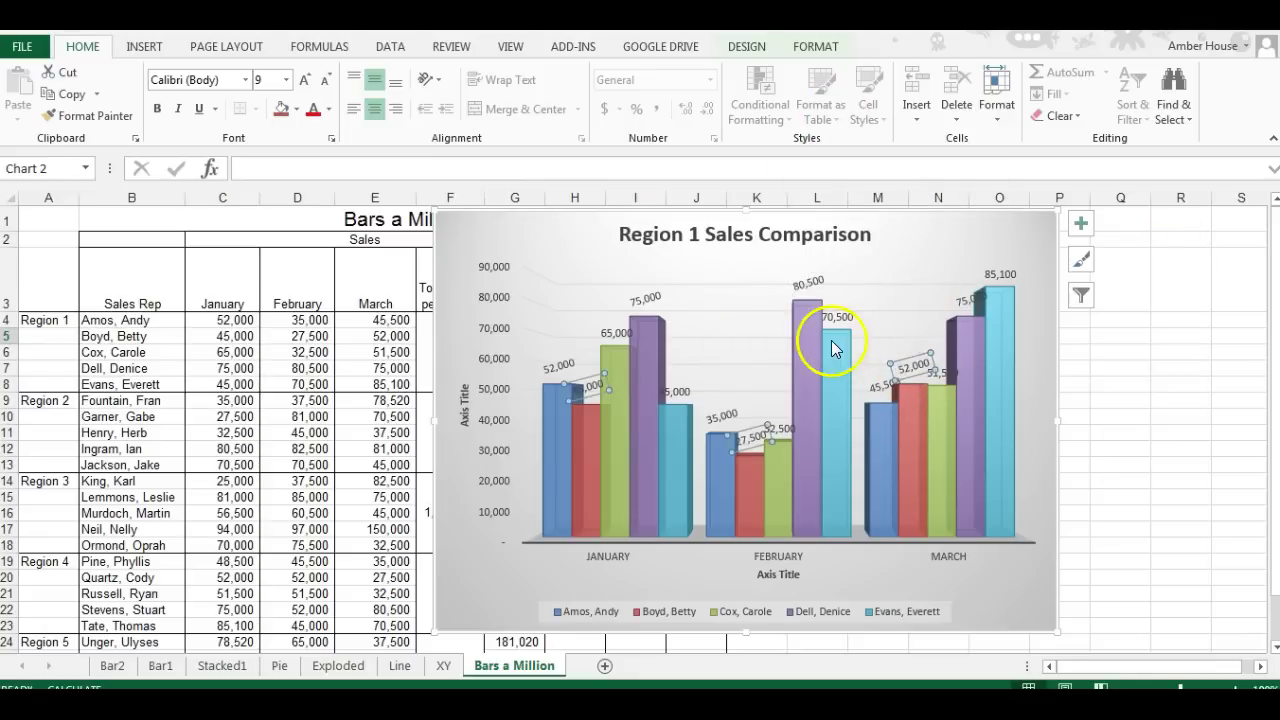
click(1080, 224)
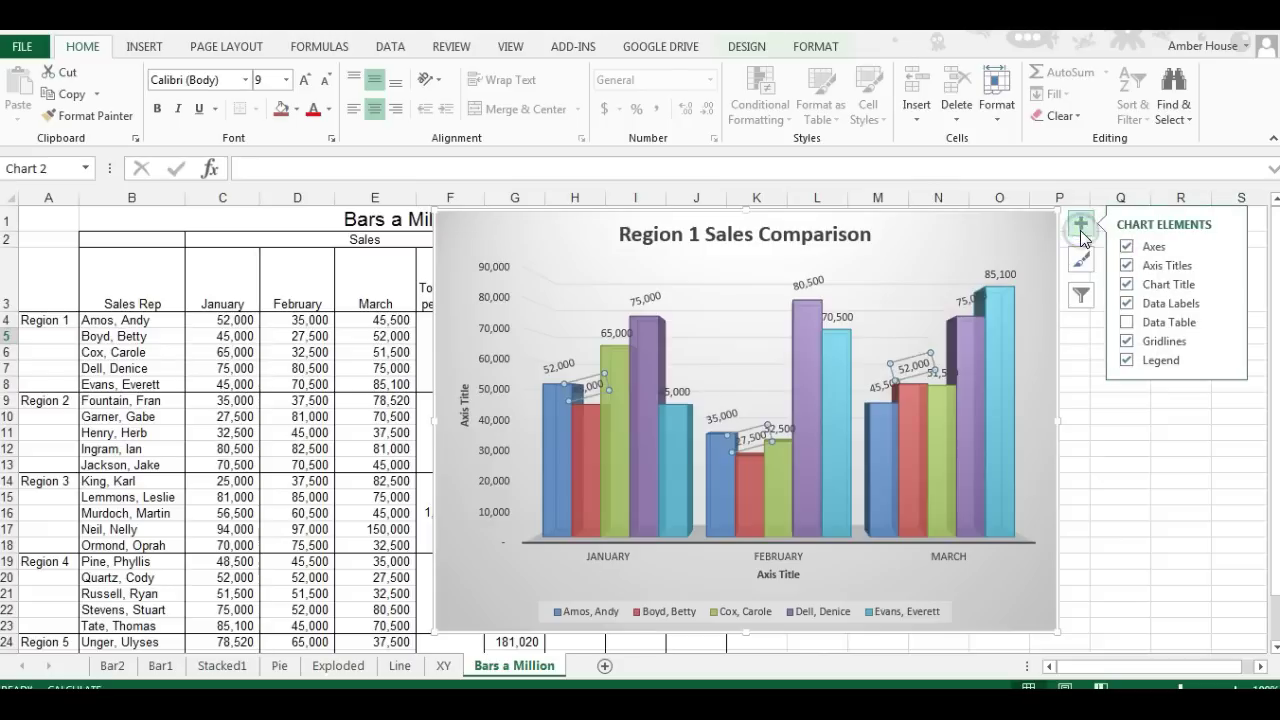
click(1226, 303)
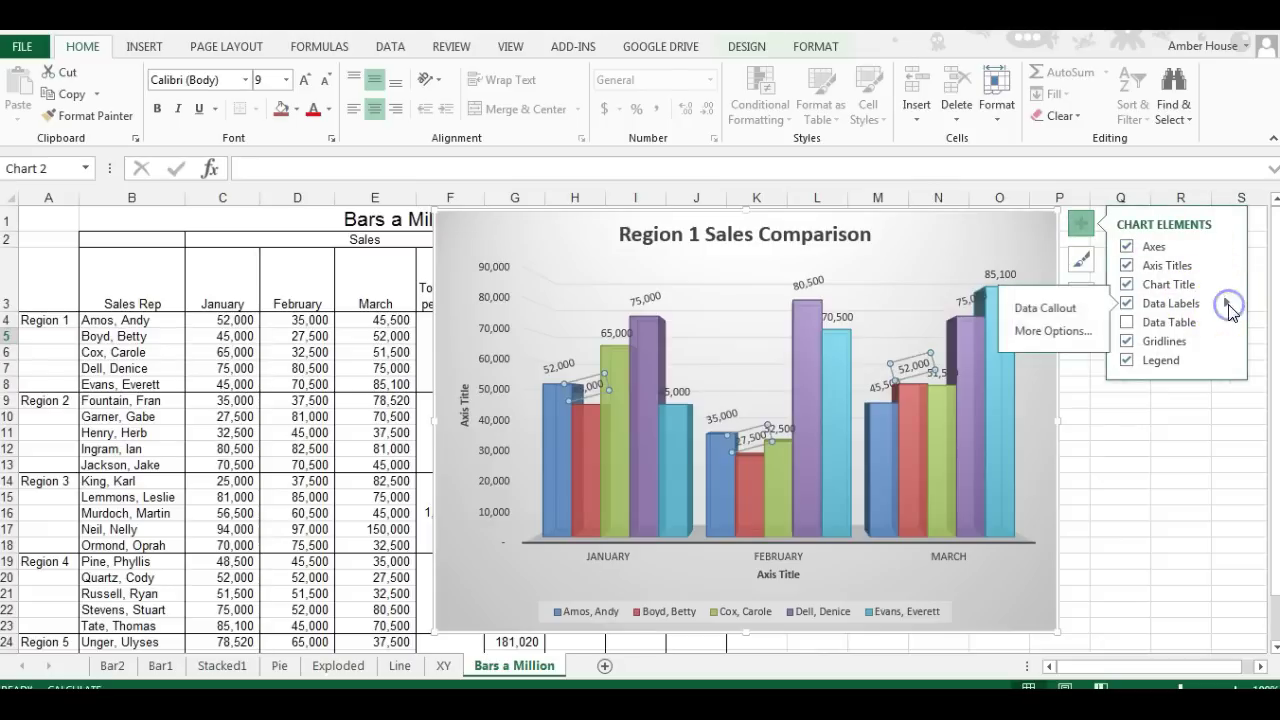
click(1026, 332)
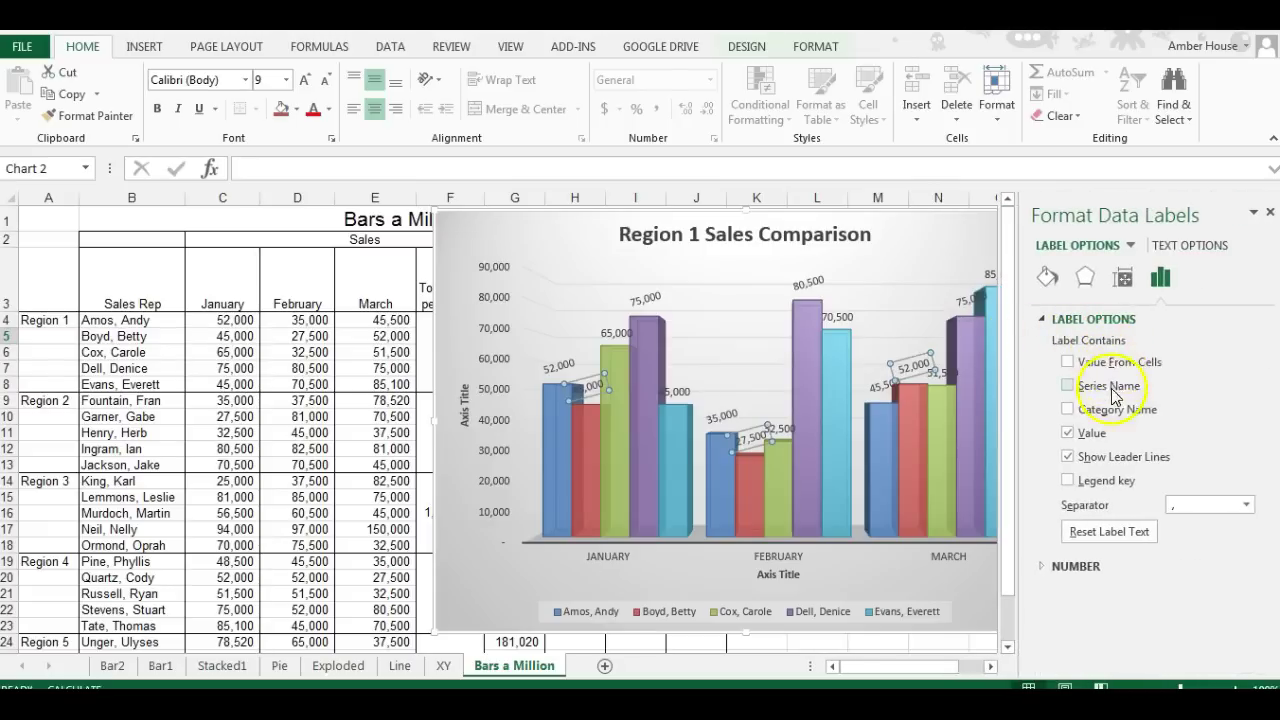
click(1072, 567)
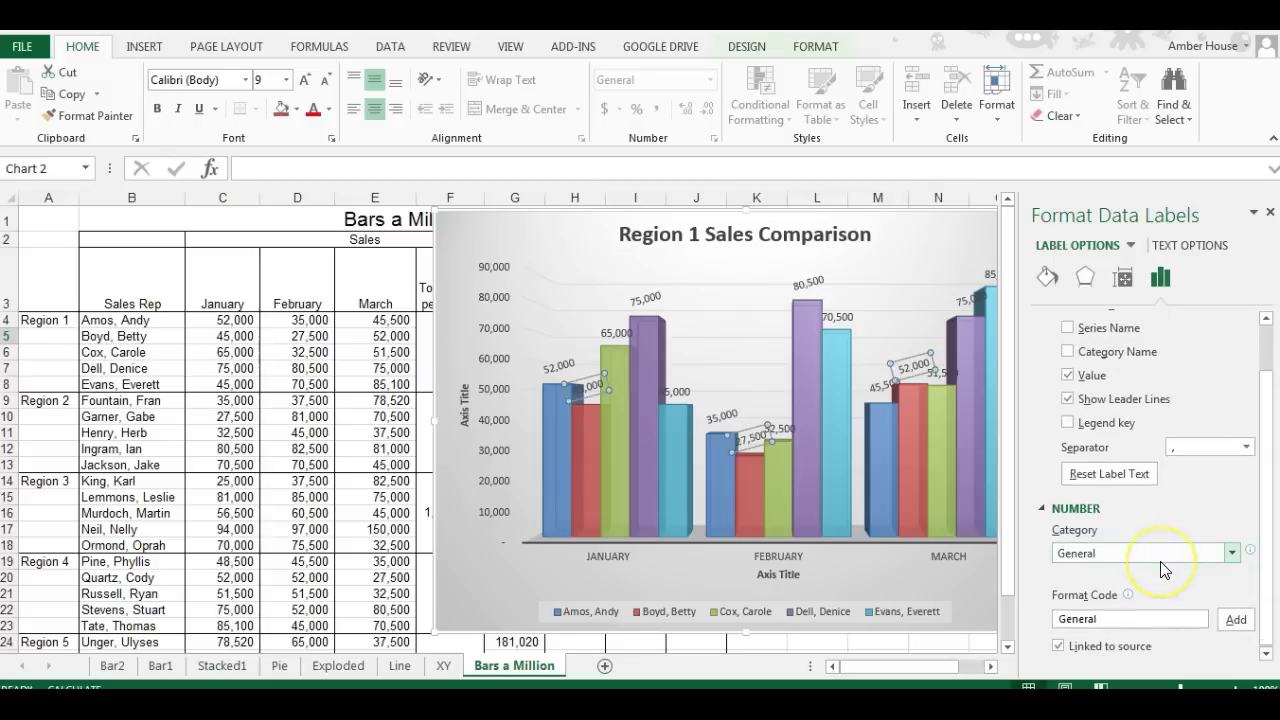
scroll(1160, 561, up, 1)
click(1085, 278)
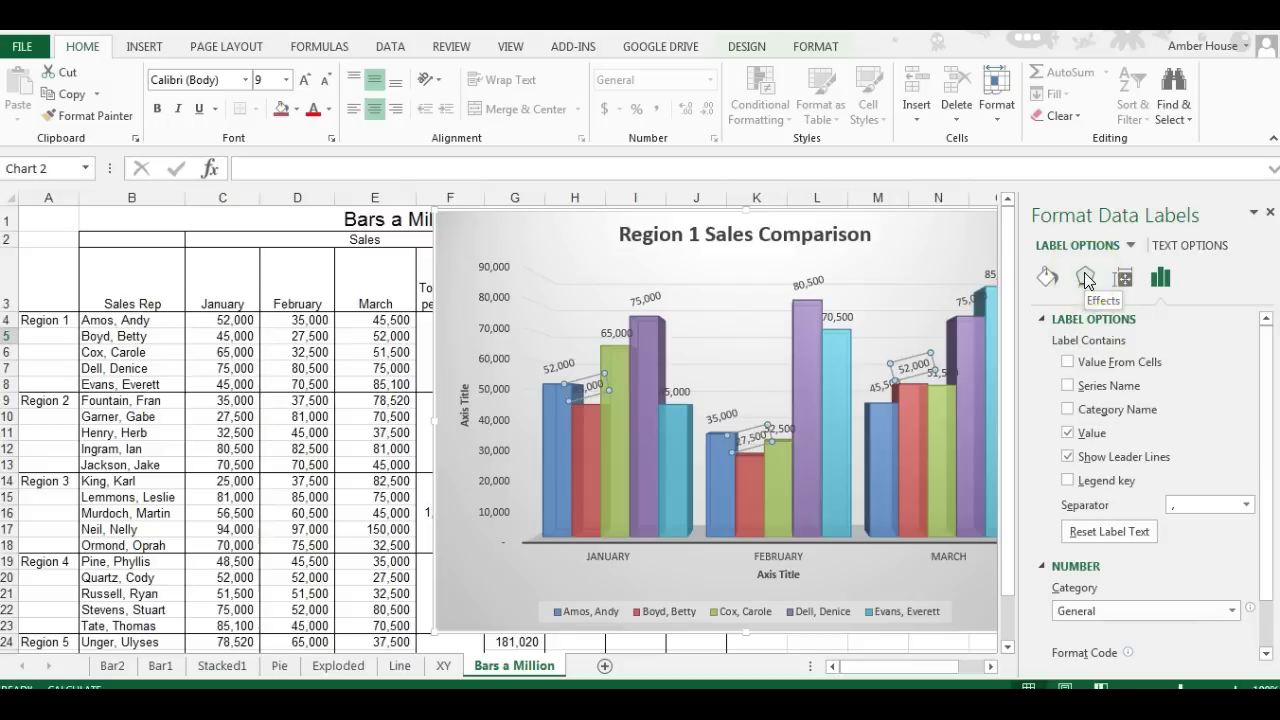
click(1160, 279)
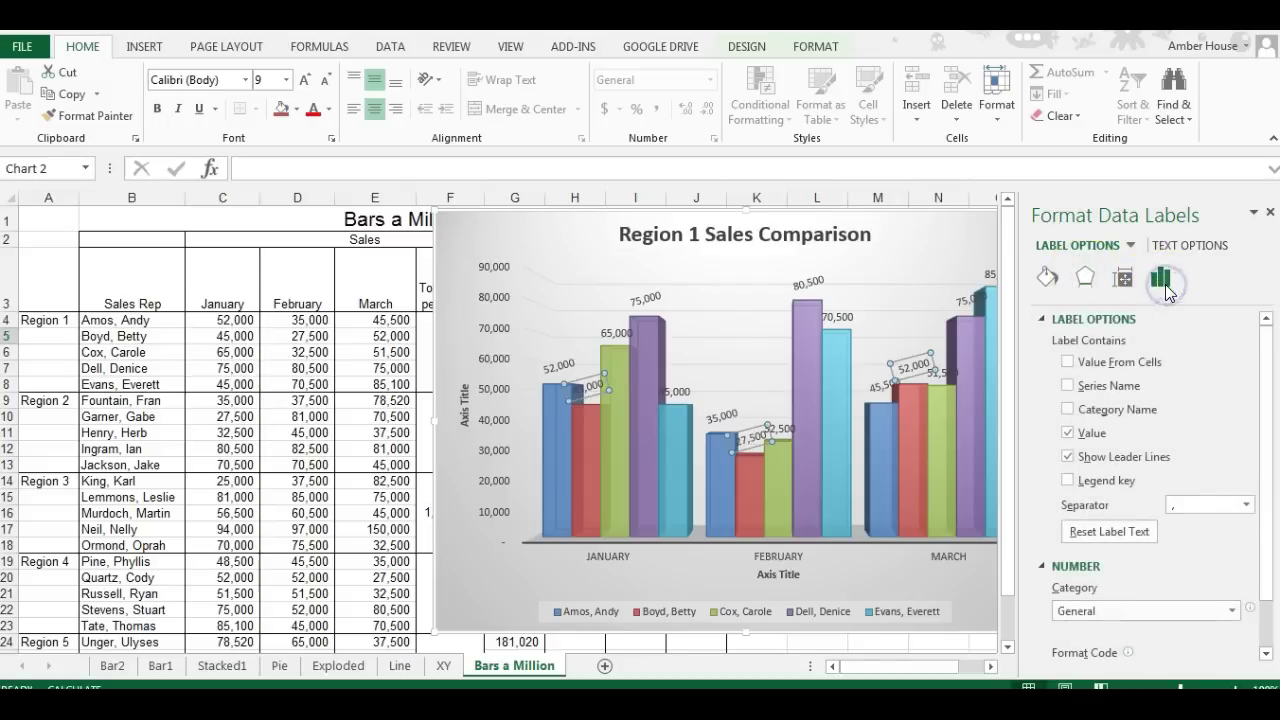
scroll(1160, 436, down, 1)
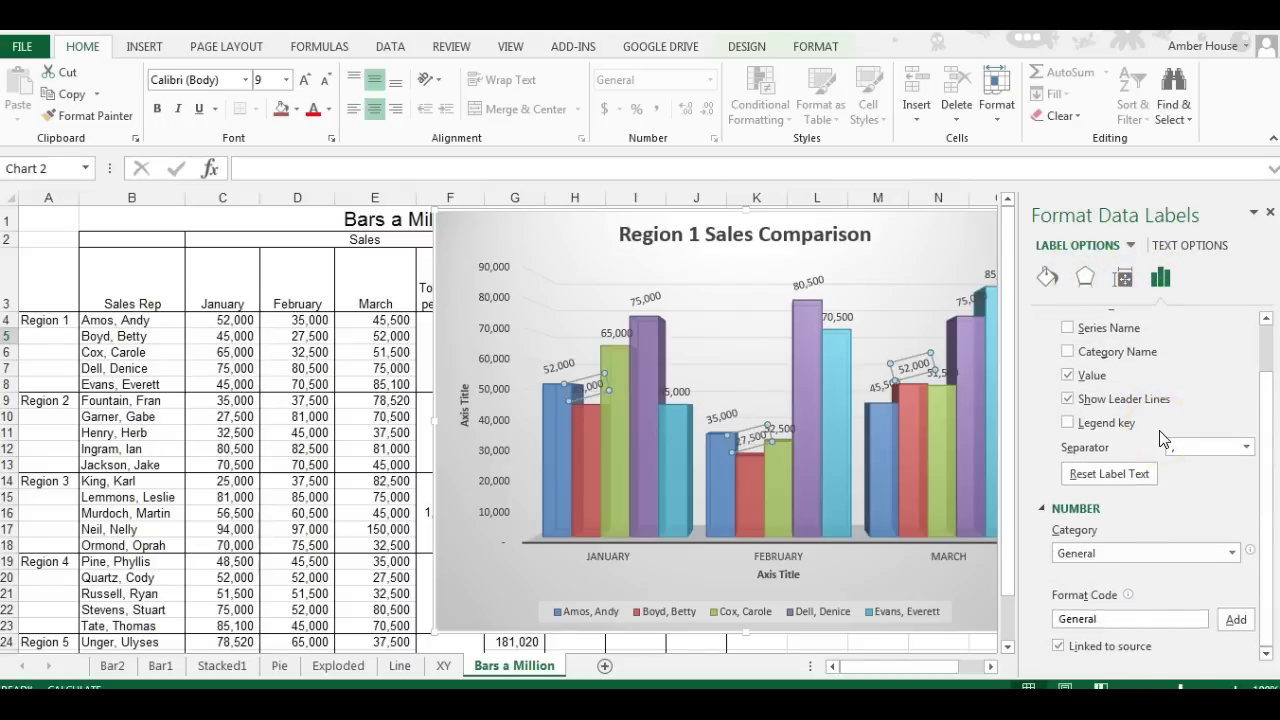
scroll(1177, 362, up, 1)
- Examine the second sales rep's label alignment, fill and effects settings, including the vertical alignment and text direction choices, and close the formatting pane
click(1127, 278)
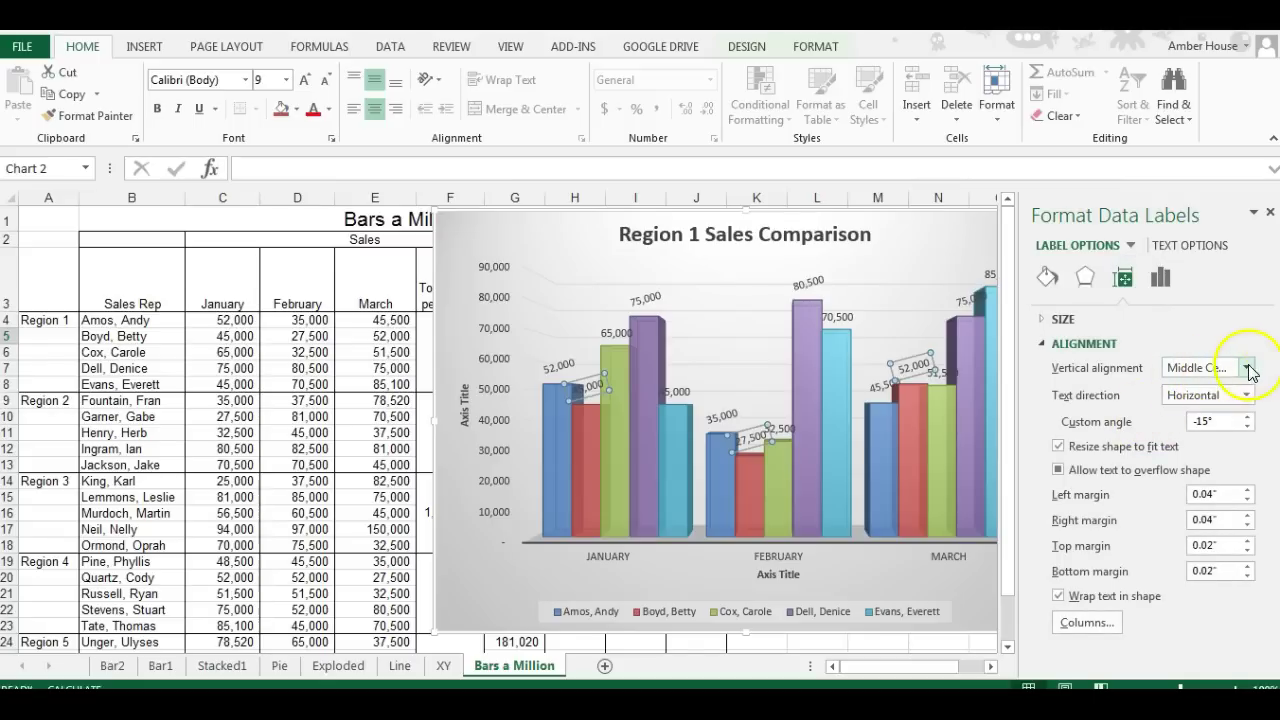
click(1249, 370)
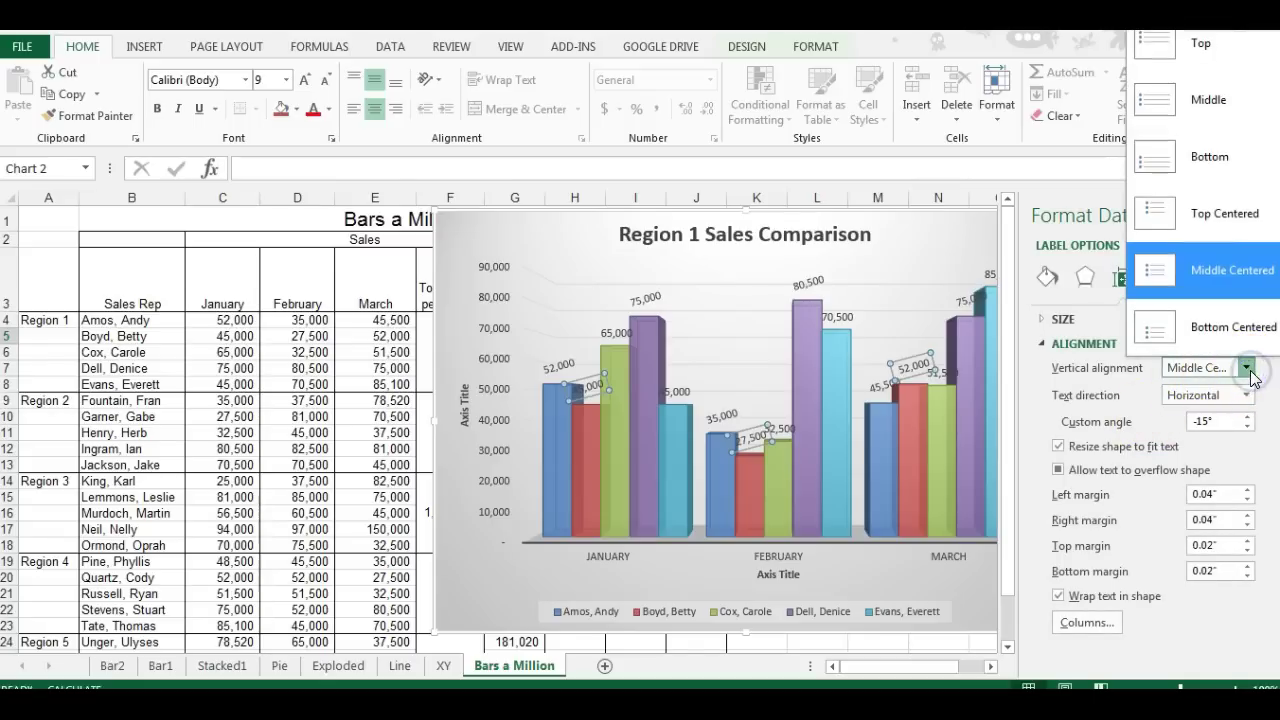
click(1250, 282)
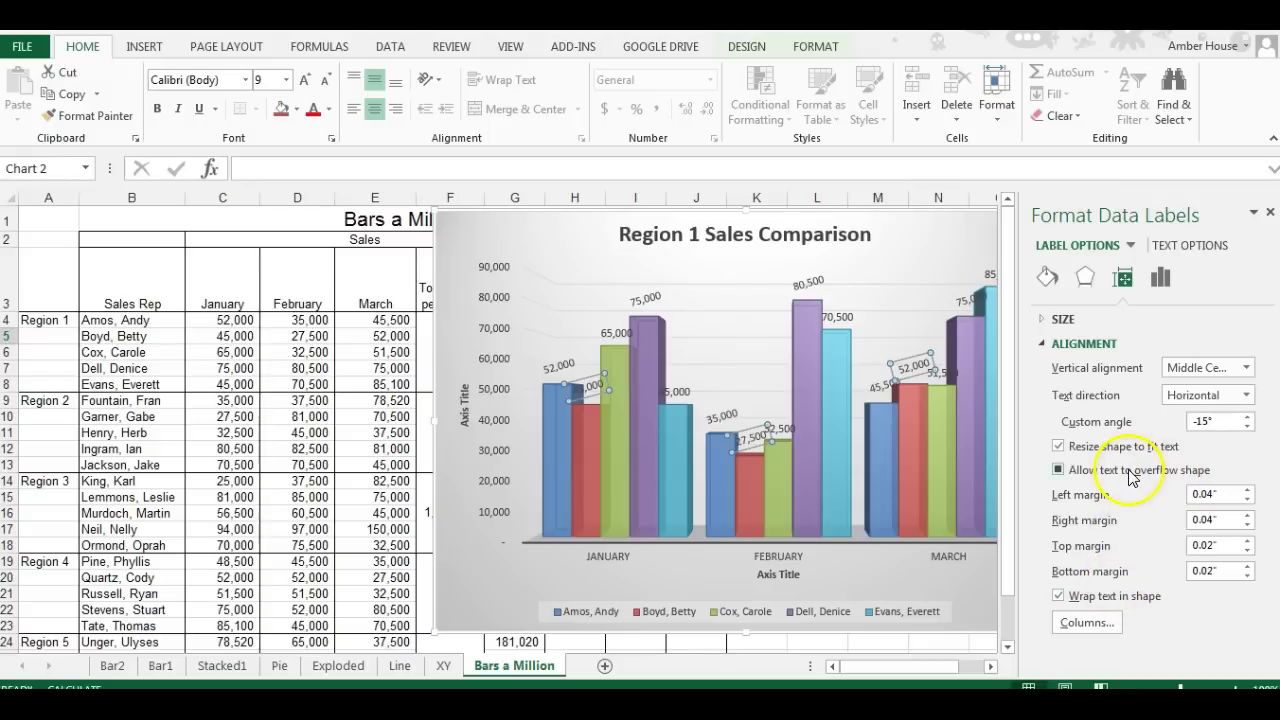
click(1085, 277)
click(1048, 277)
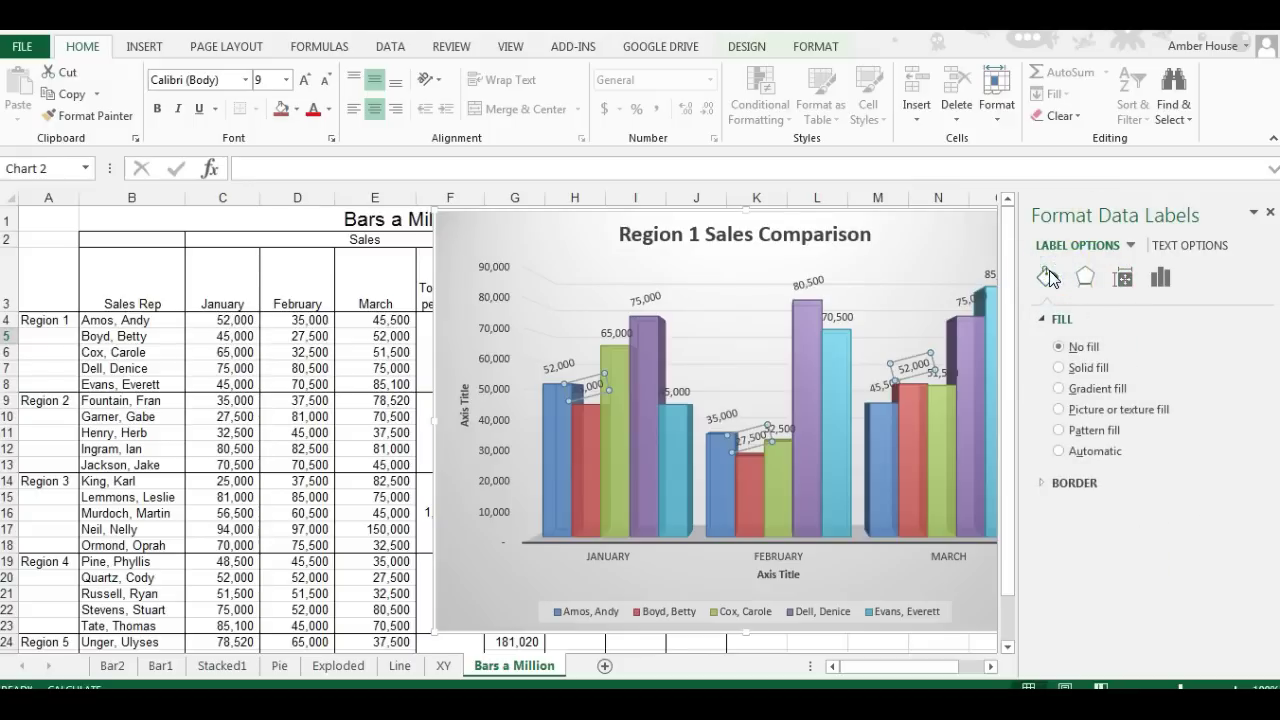
click(1085, 277)
click(1123, 277)
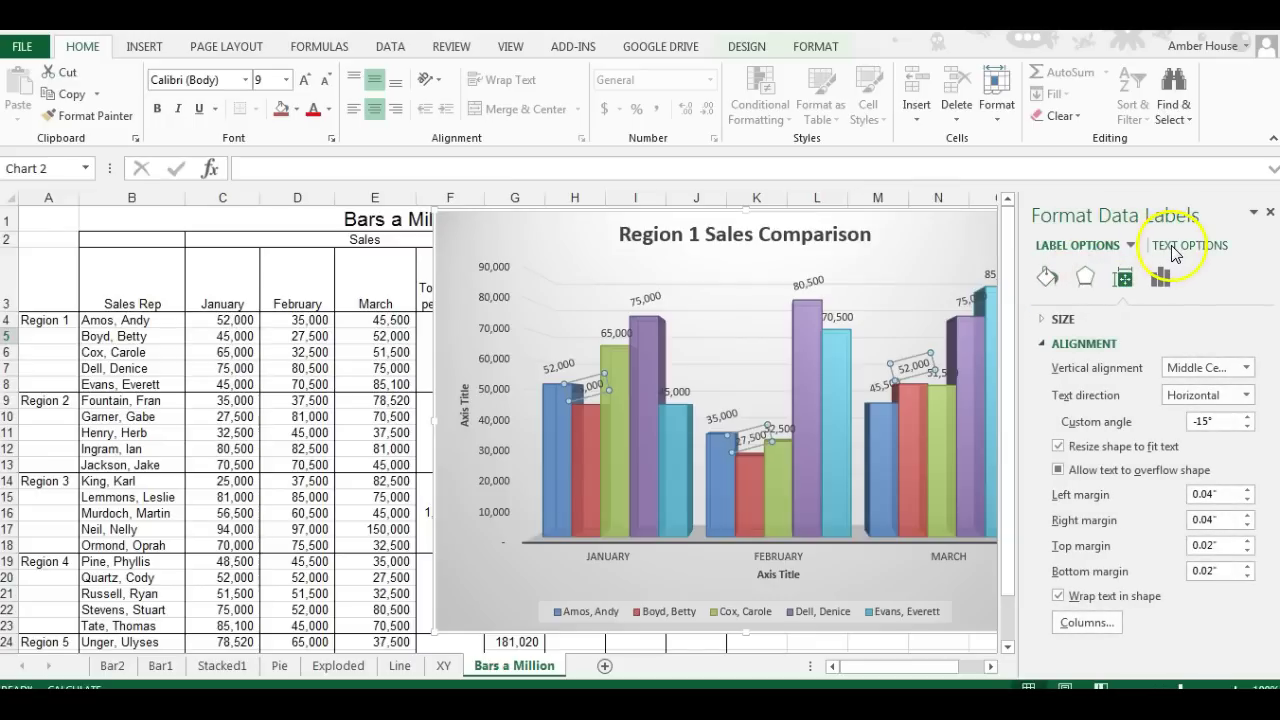
click(1245, 395)
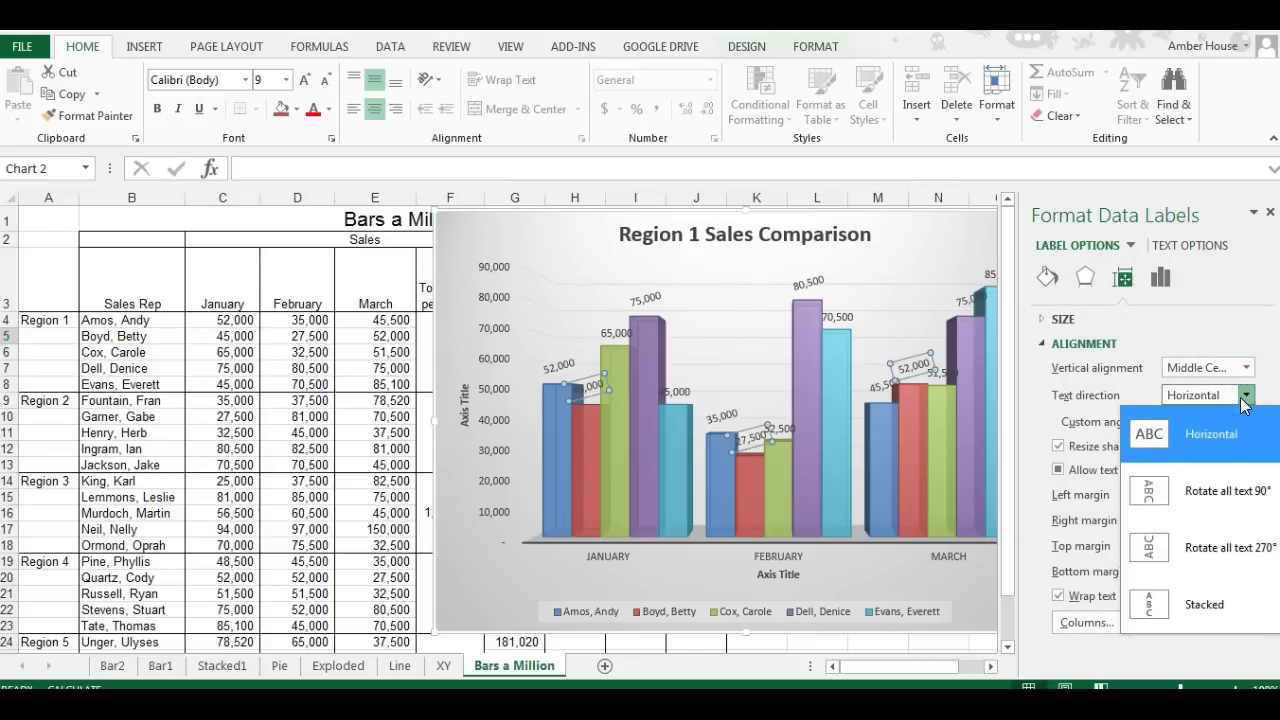
click(1243, 400)
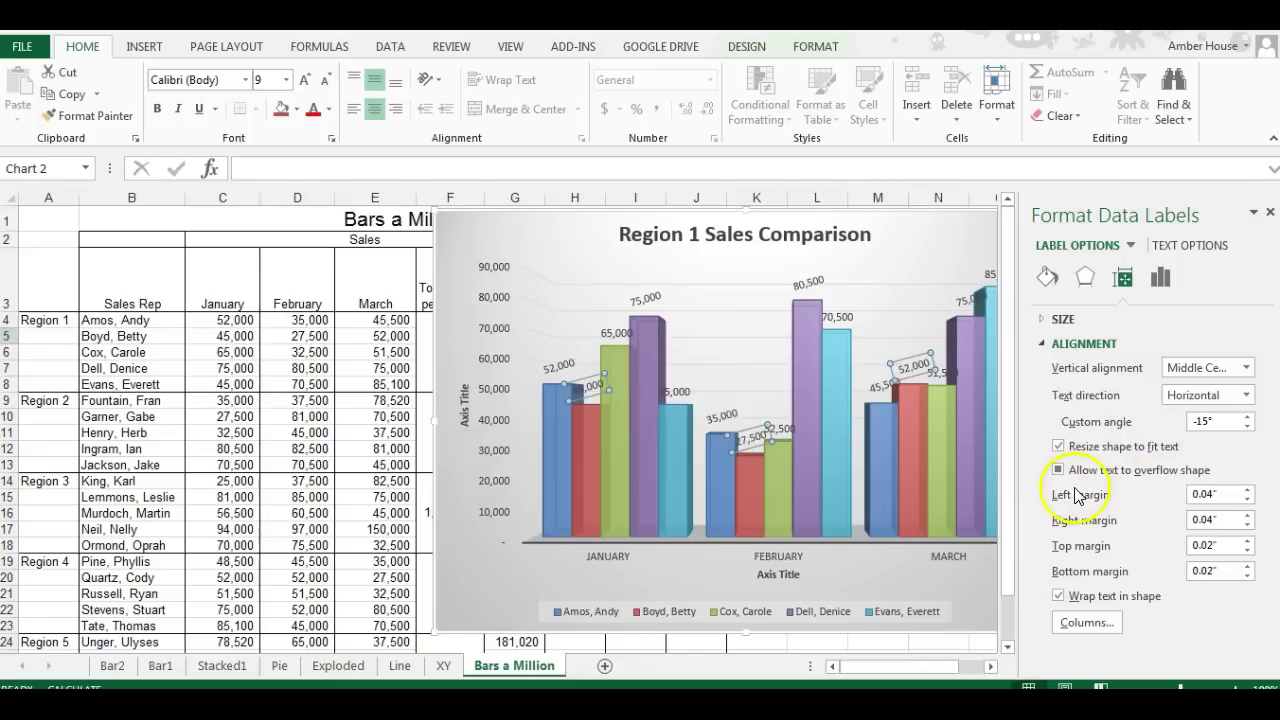
click(1270, 212)
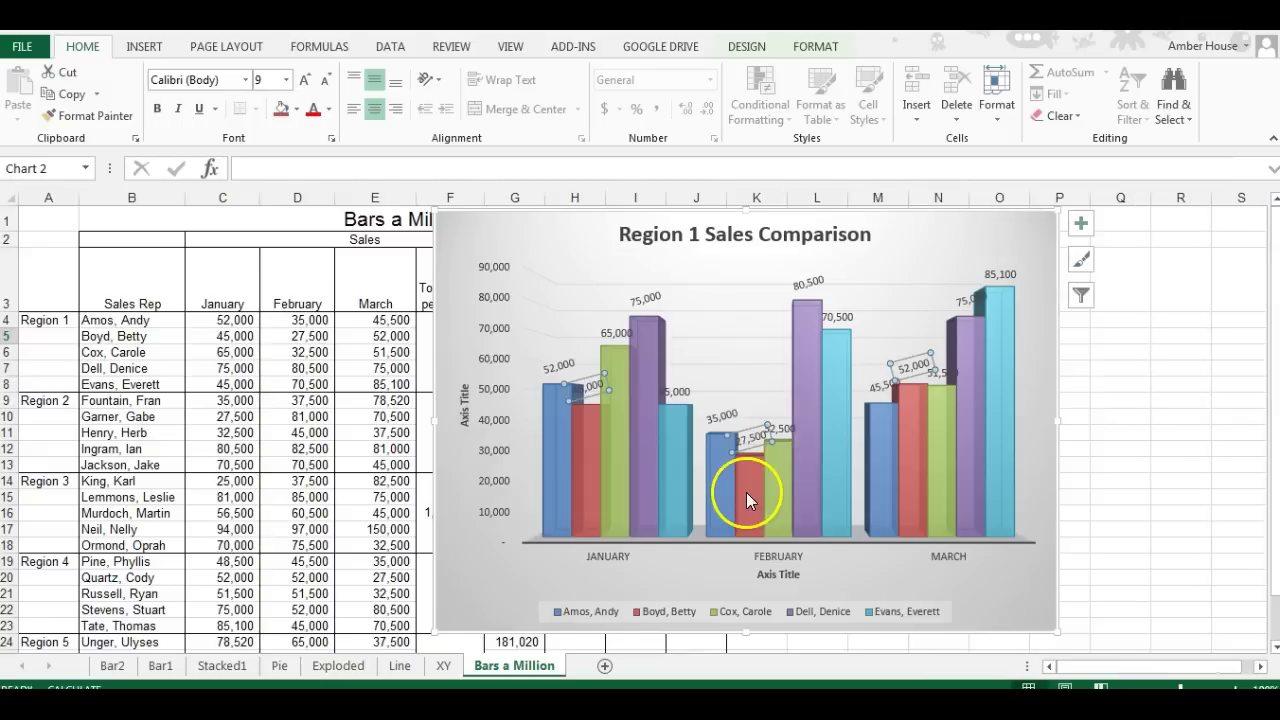
- Select the vertical axis title's text and deselect the chart by selecting a blank worksheet cell
click(466, 403)
click(466, 390)
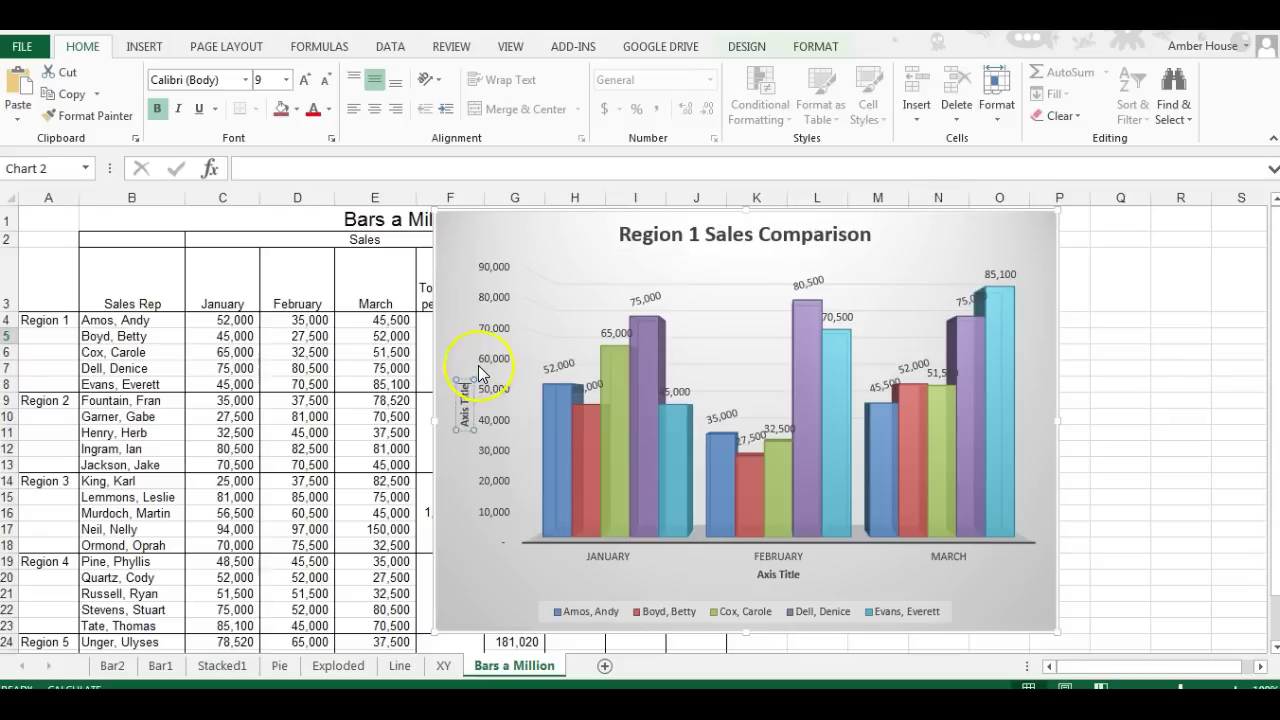
click(894, 430)
click(1128, 371)
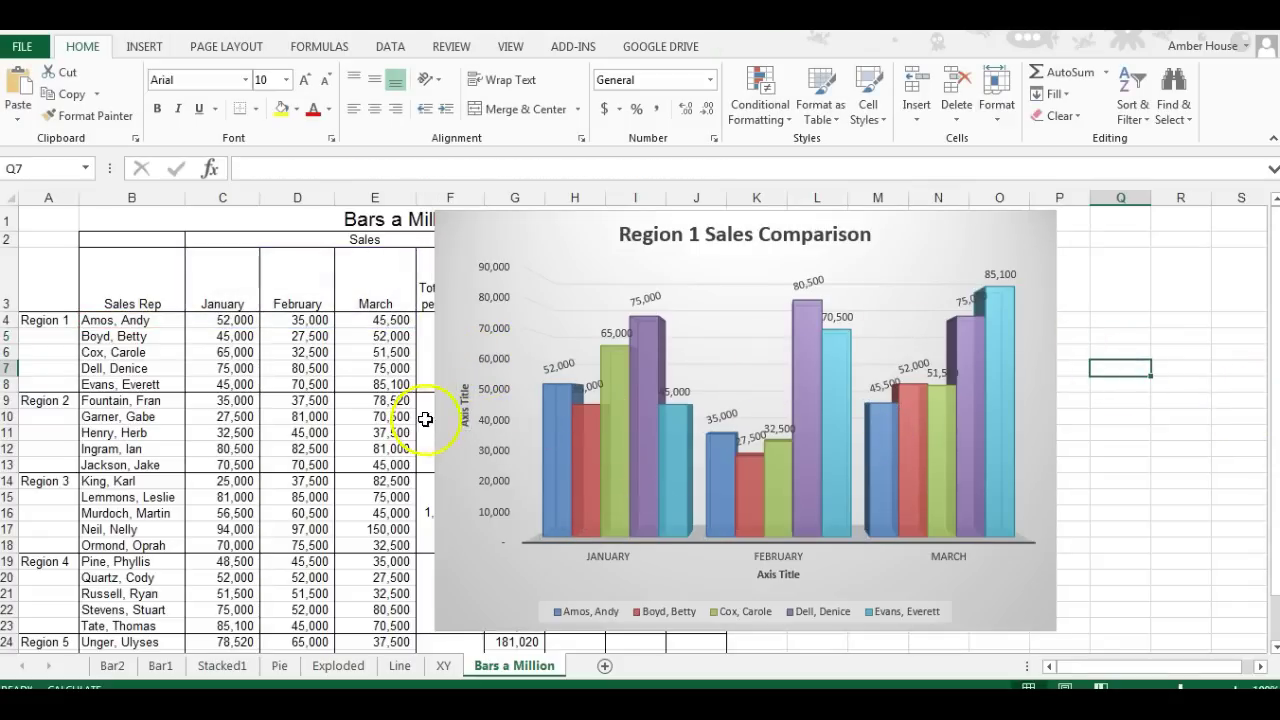
click(466, 406)
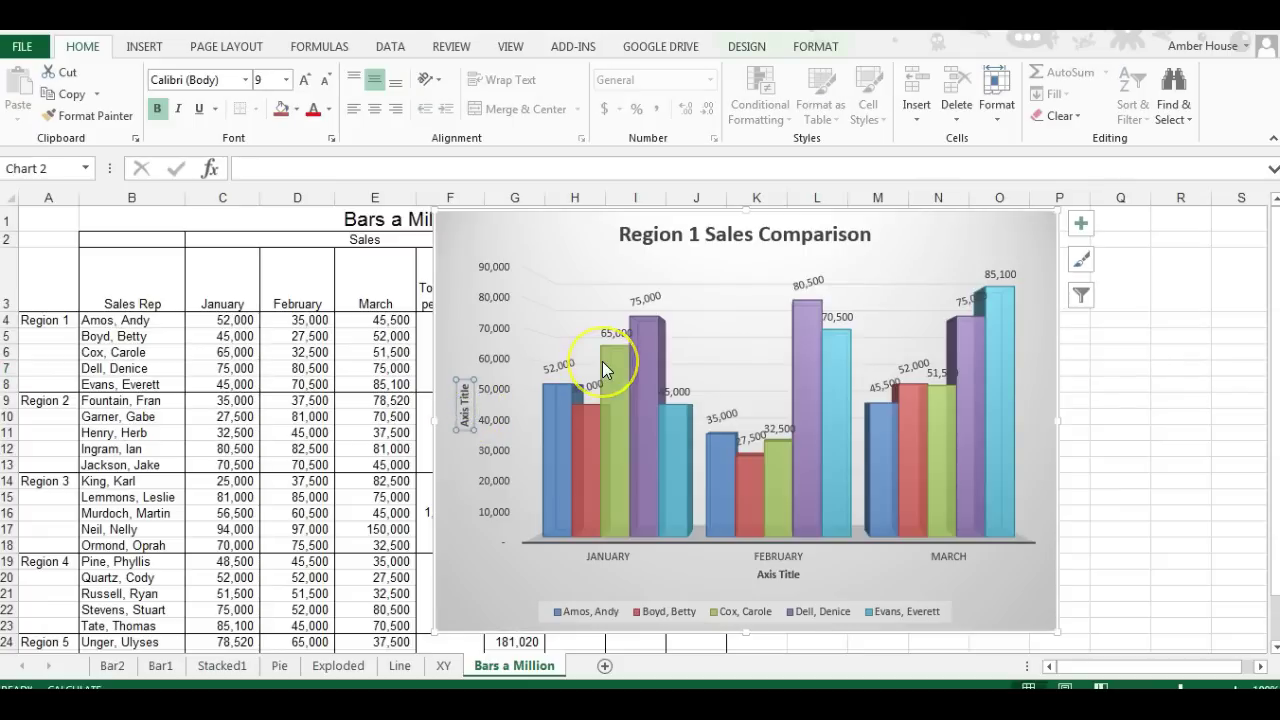
key(Delete)
key(Delete)
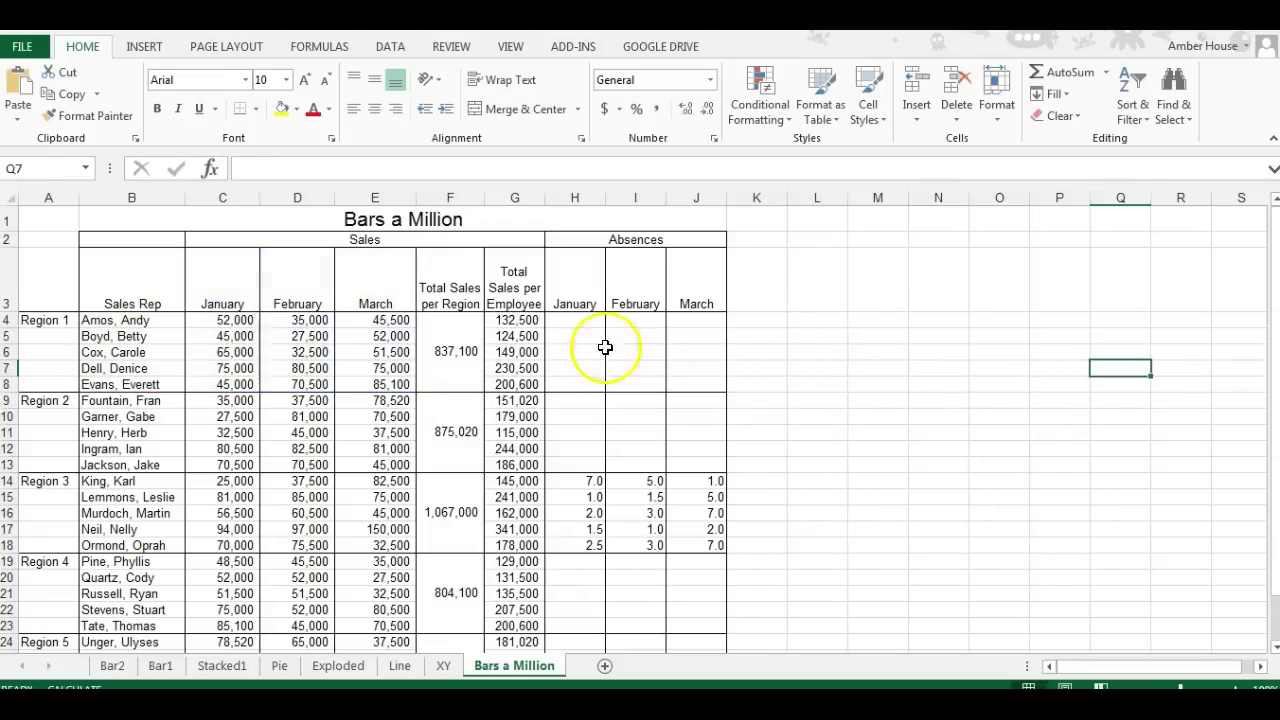
key(ctrl+z)
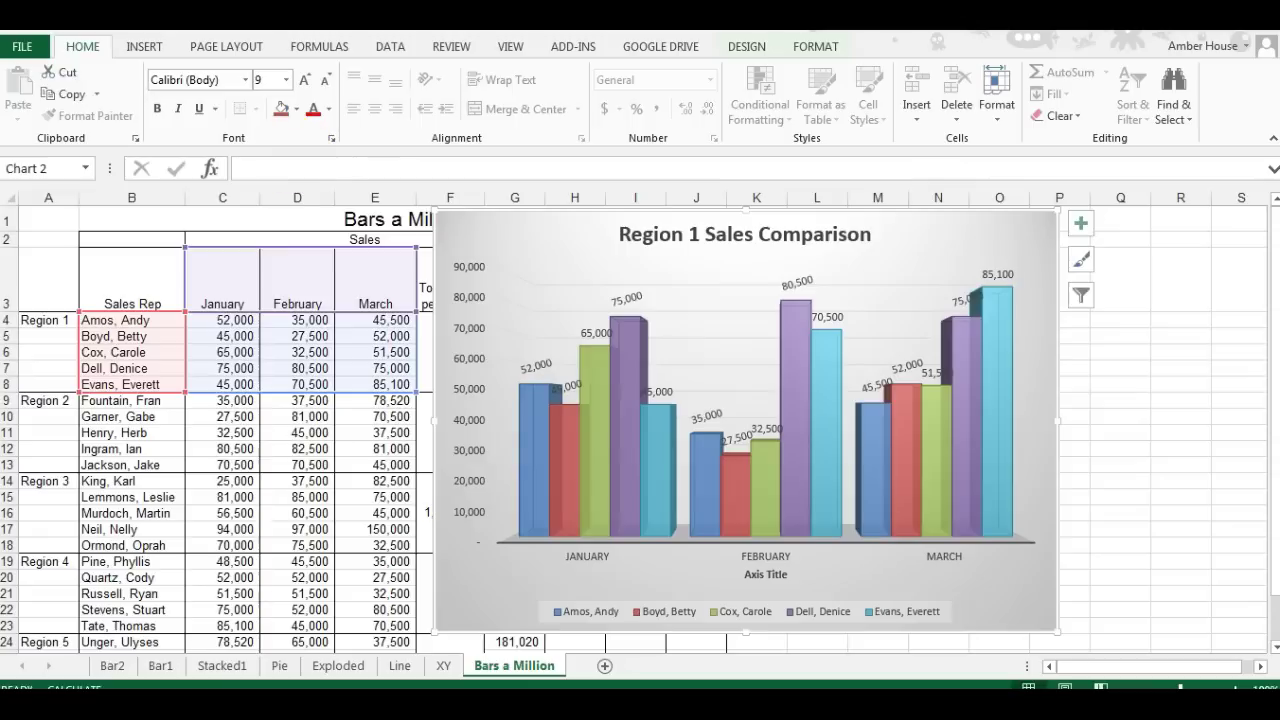
key(ctrl+z)
click(492, 420)
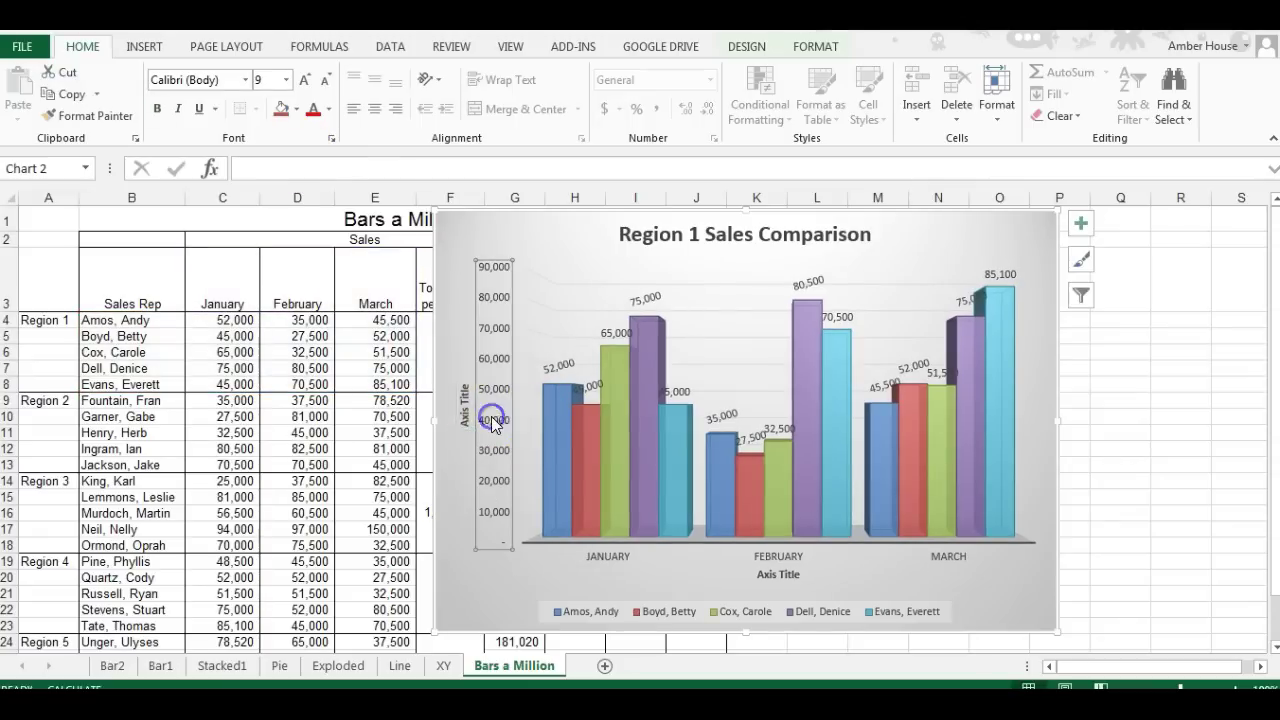
- Replace the placeholder text of the chart's vertical axis title with "Sales (inthousands)"
click(466, 403)
click(464, 393)
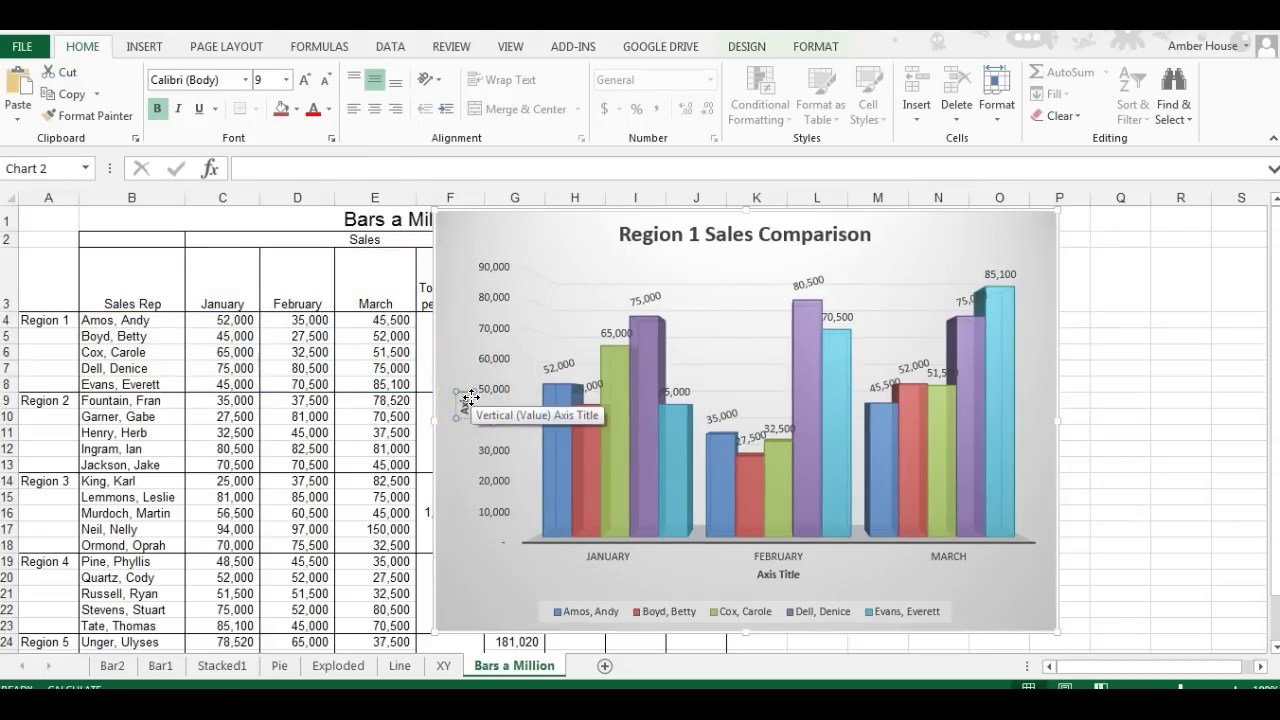
key(Delete)
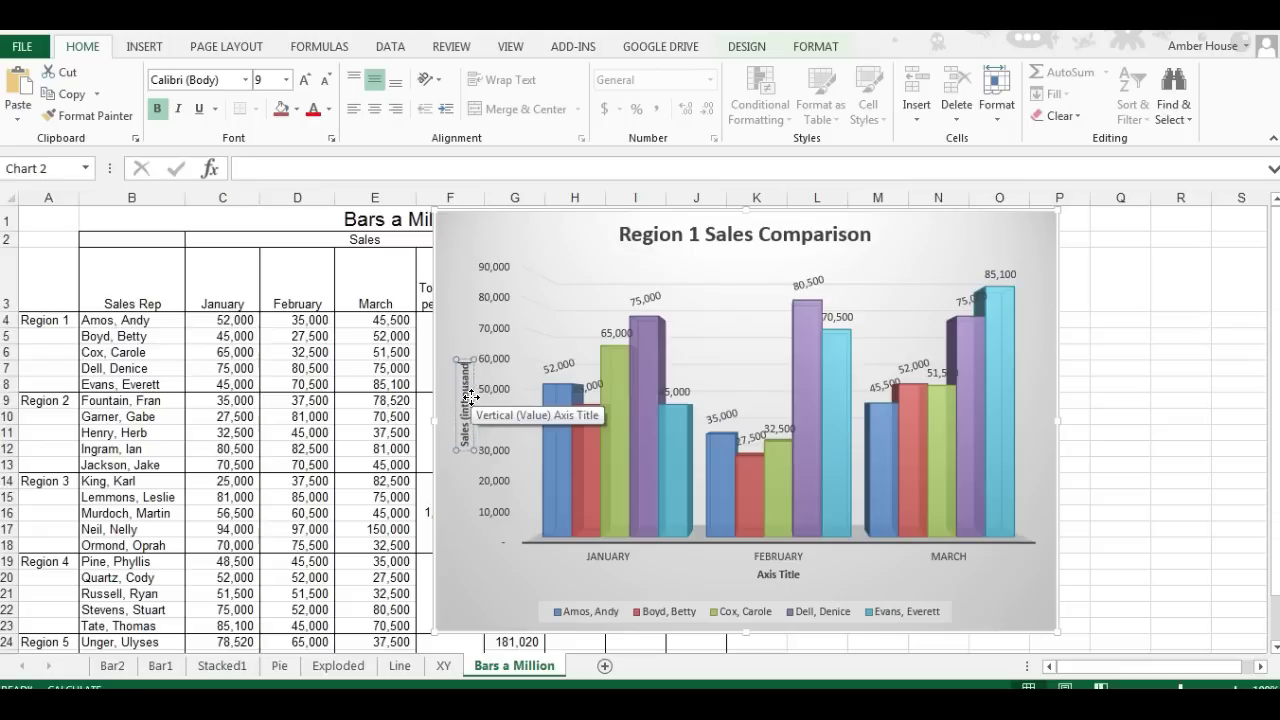
- Replace the placeholder text of the chart's horizontal axis title with "Months" and finish the title edit
click(780, 576)
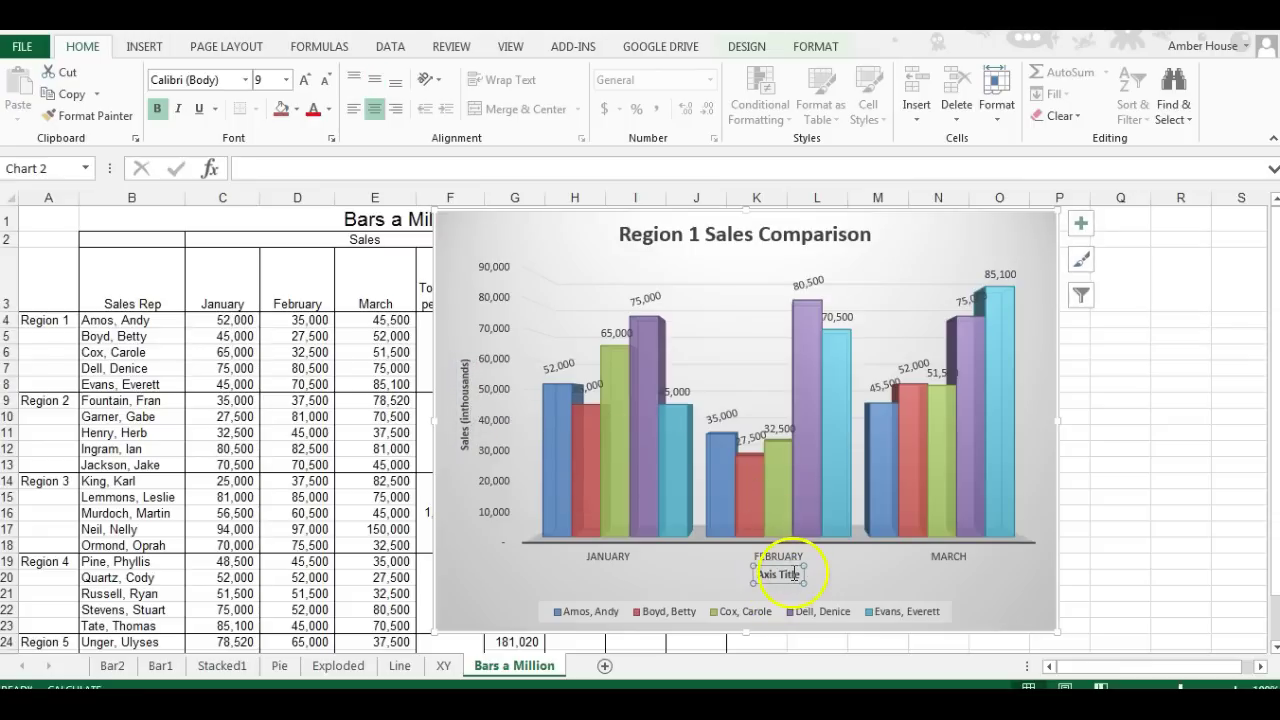
click(799, 574)
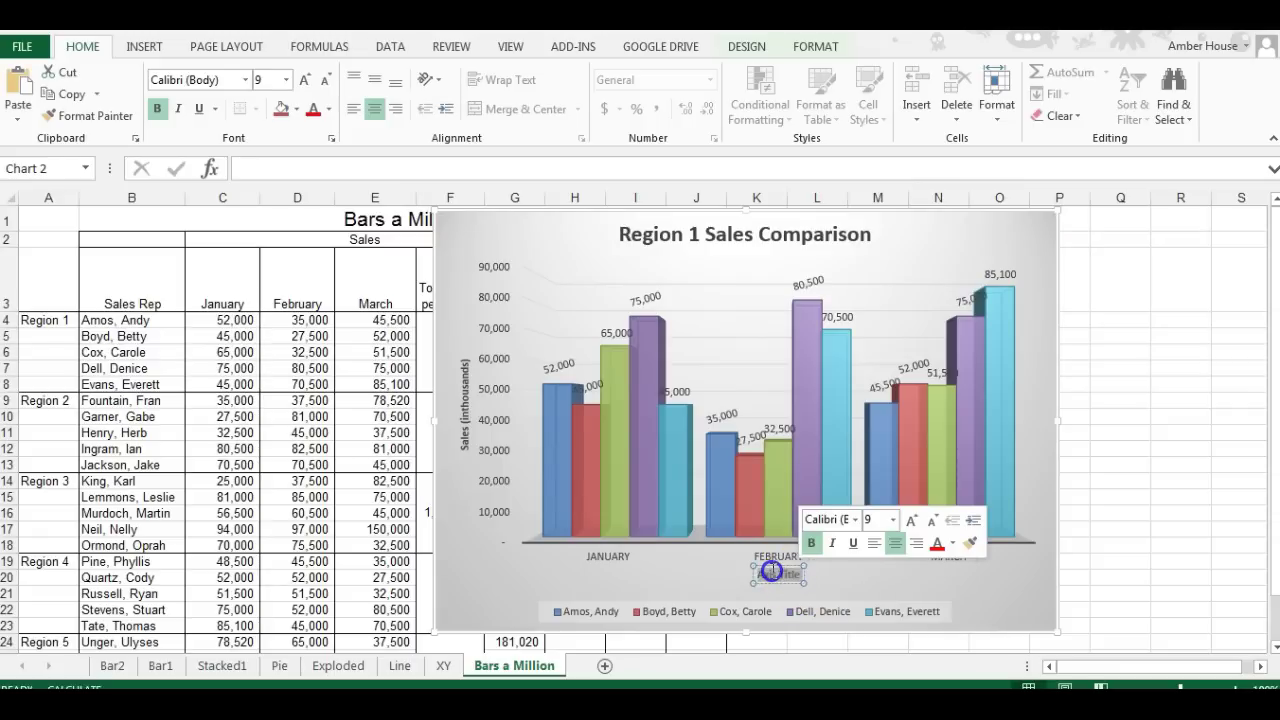
text(Months)
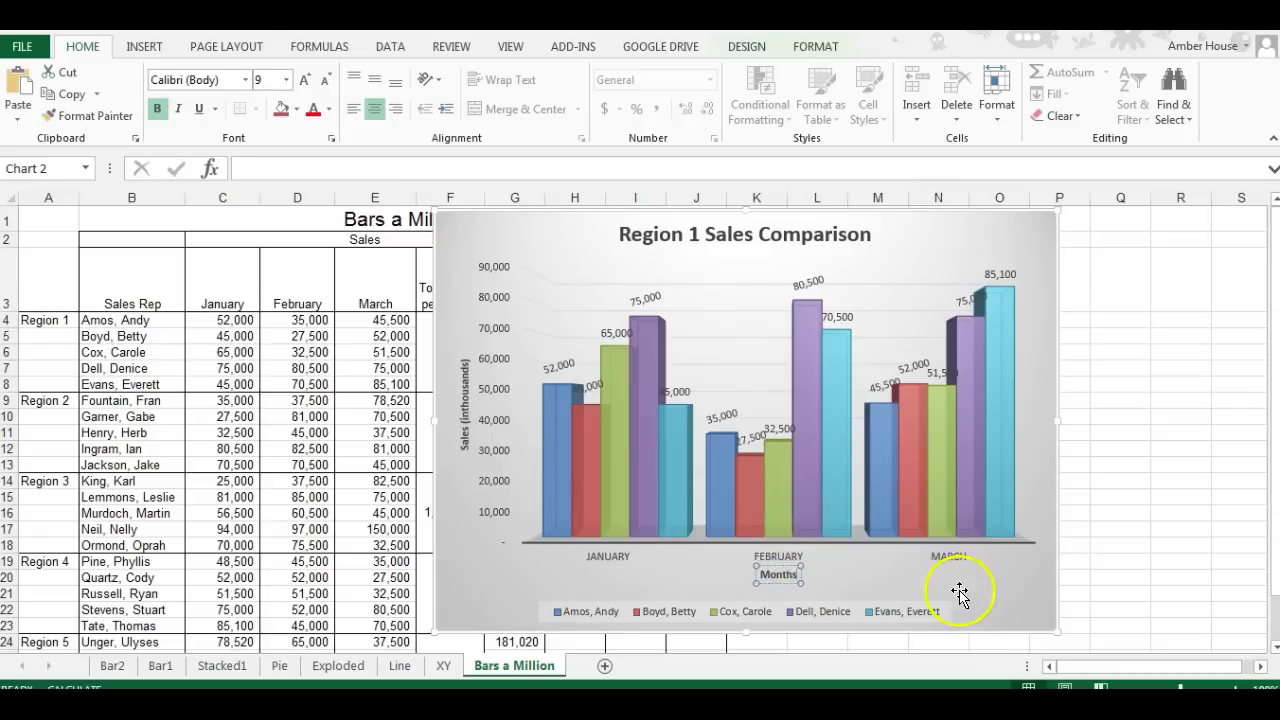
click(959, 593)
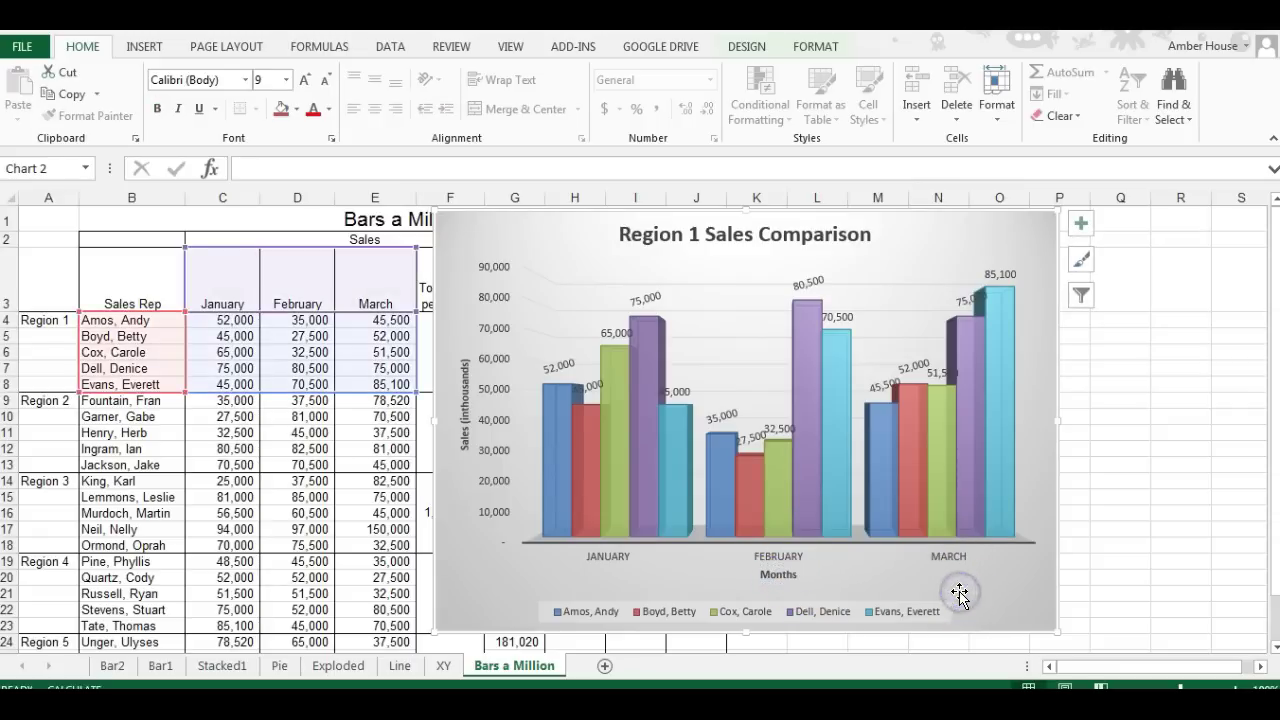
click(931, 621)
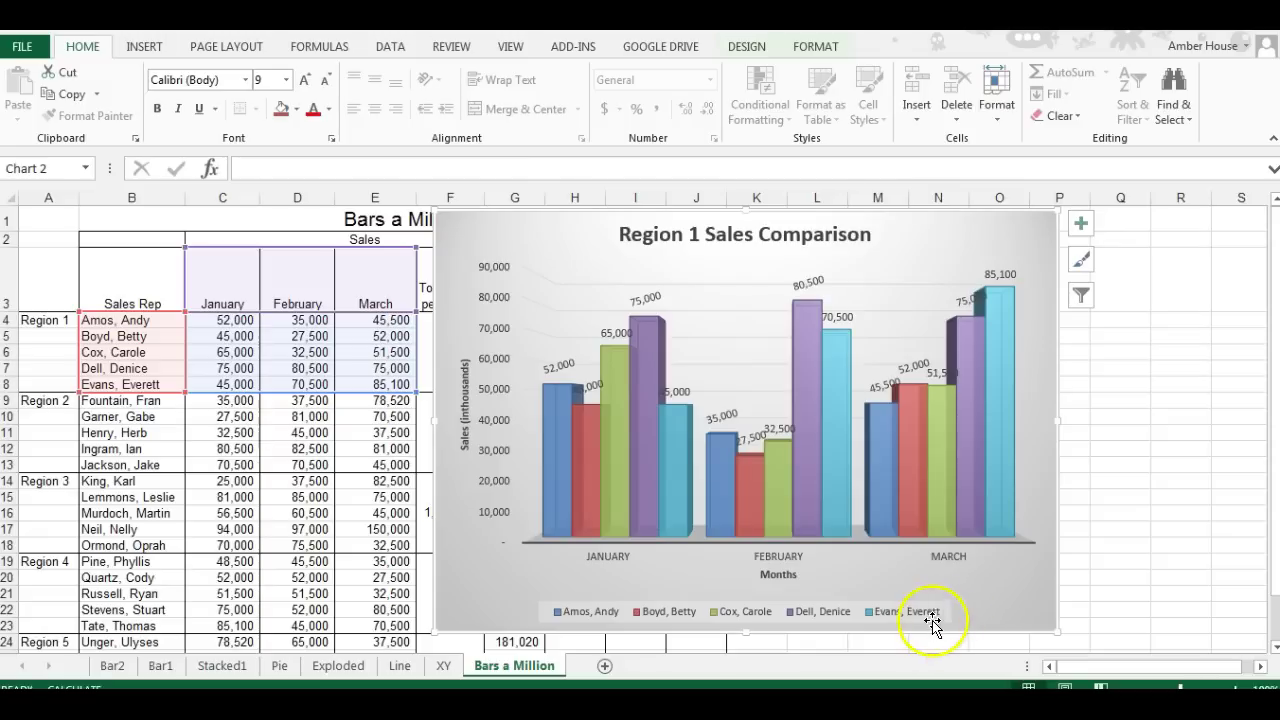
- Widen the chart by extending its right edge slightly into column Q, and look over the February and March columns
drag(1058, 420, 1106, 426)
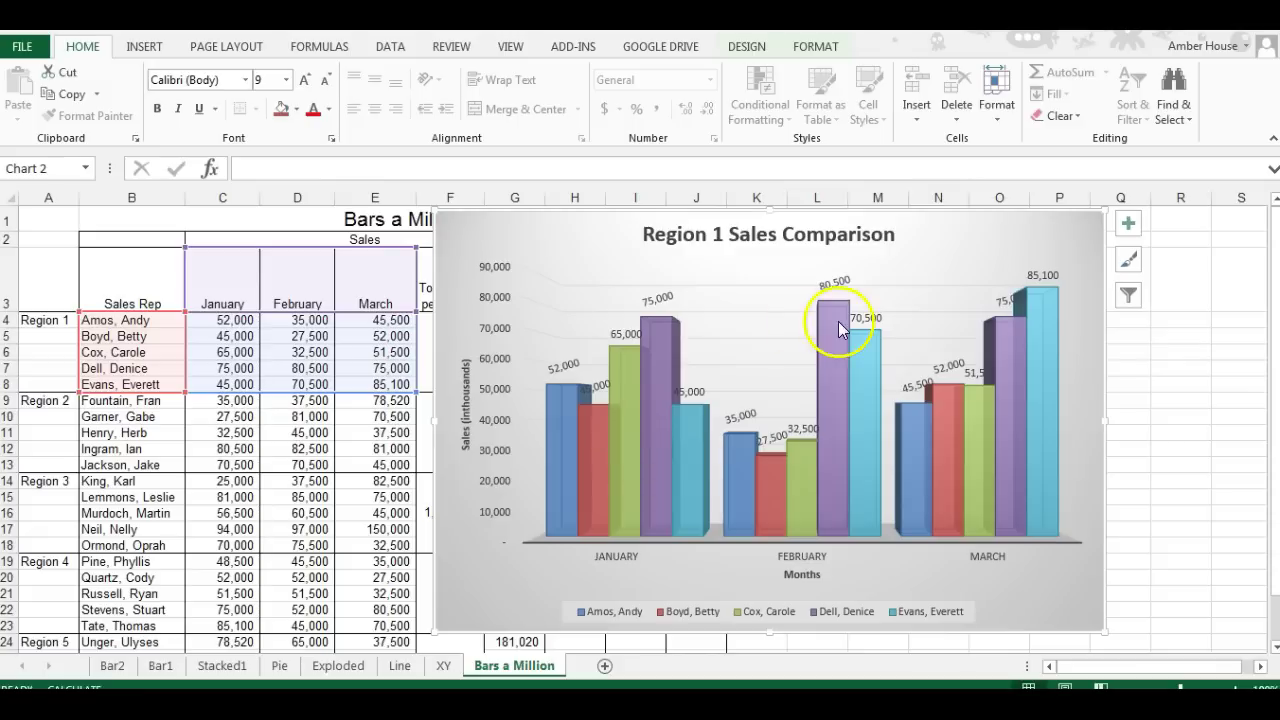
mouse_move(810, 343)
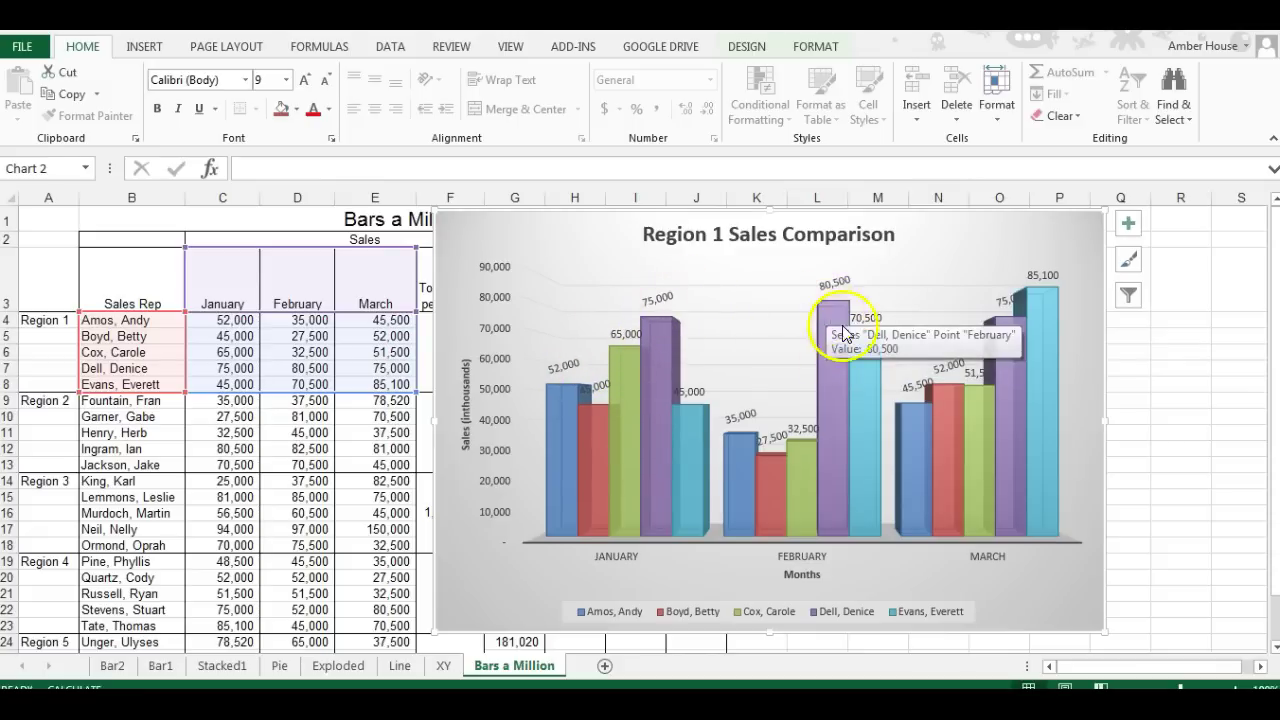
mouse_move(840, 390)
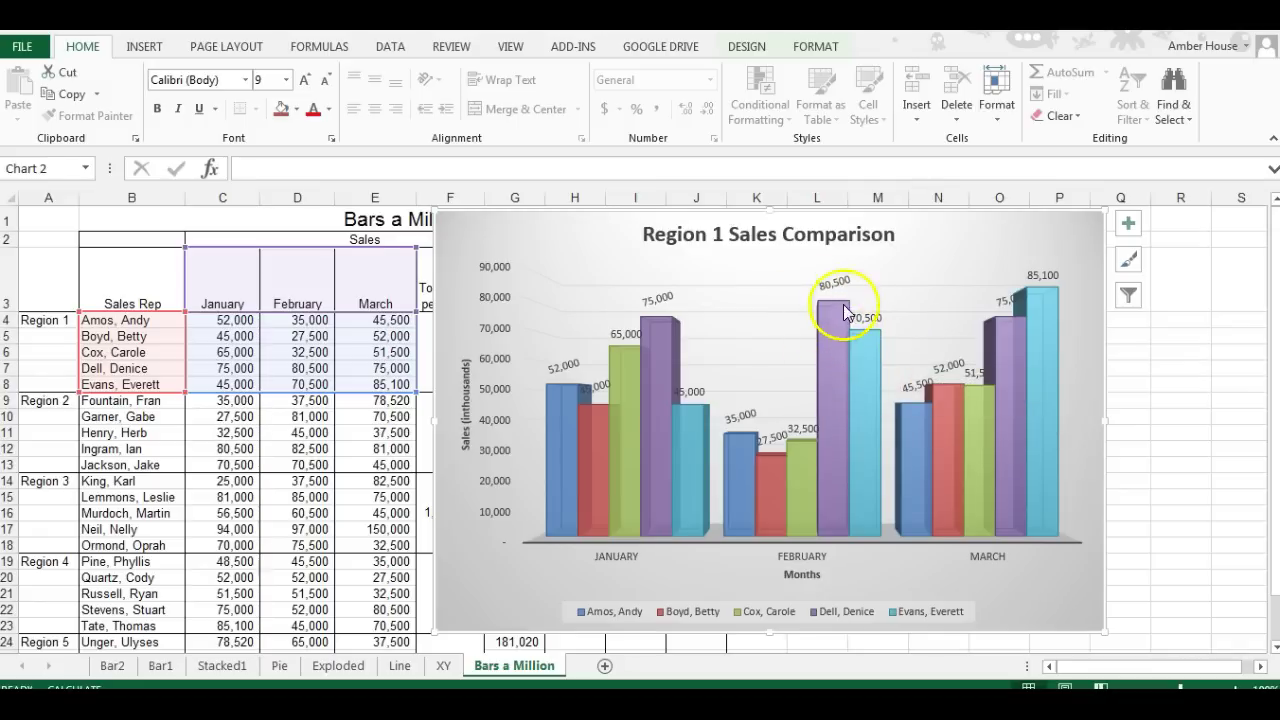
mouse_move(842, 327)
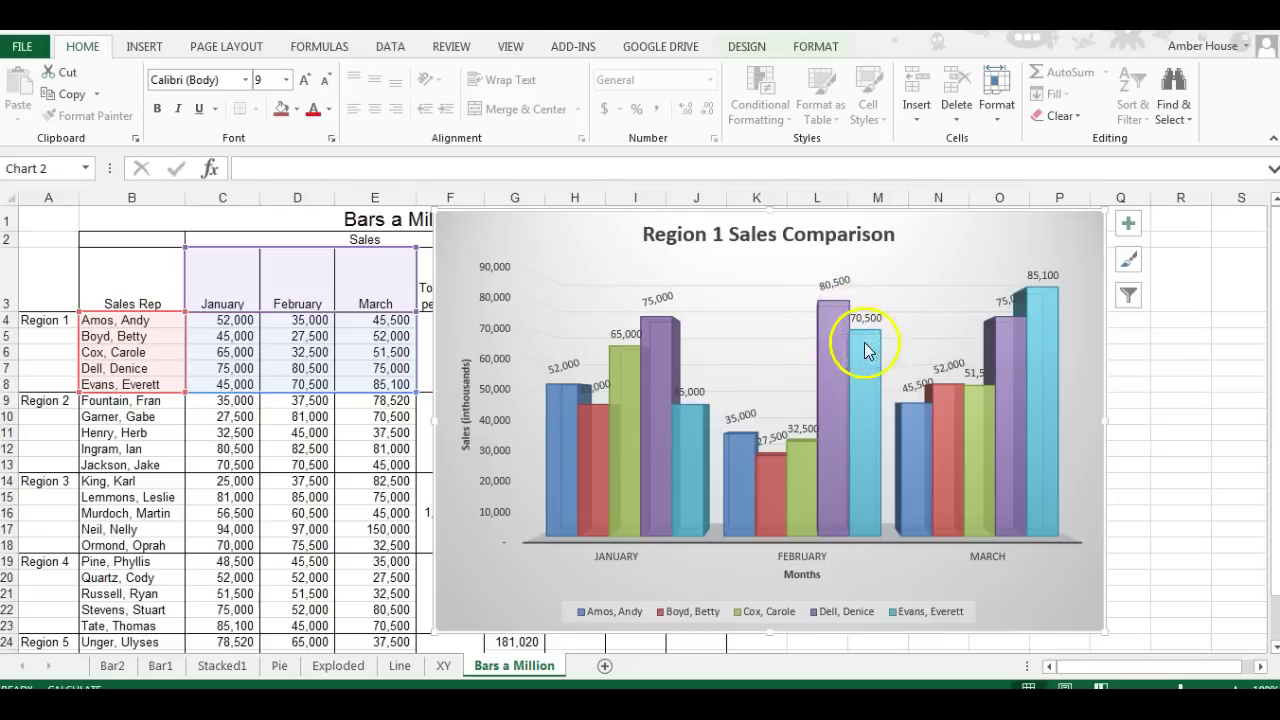
click(824, 287)
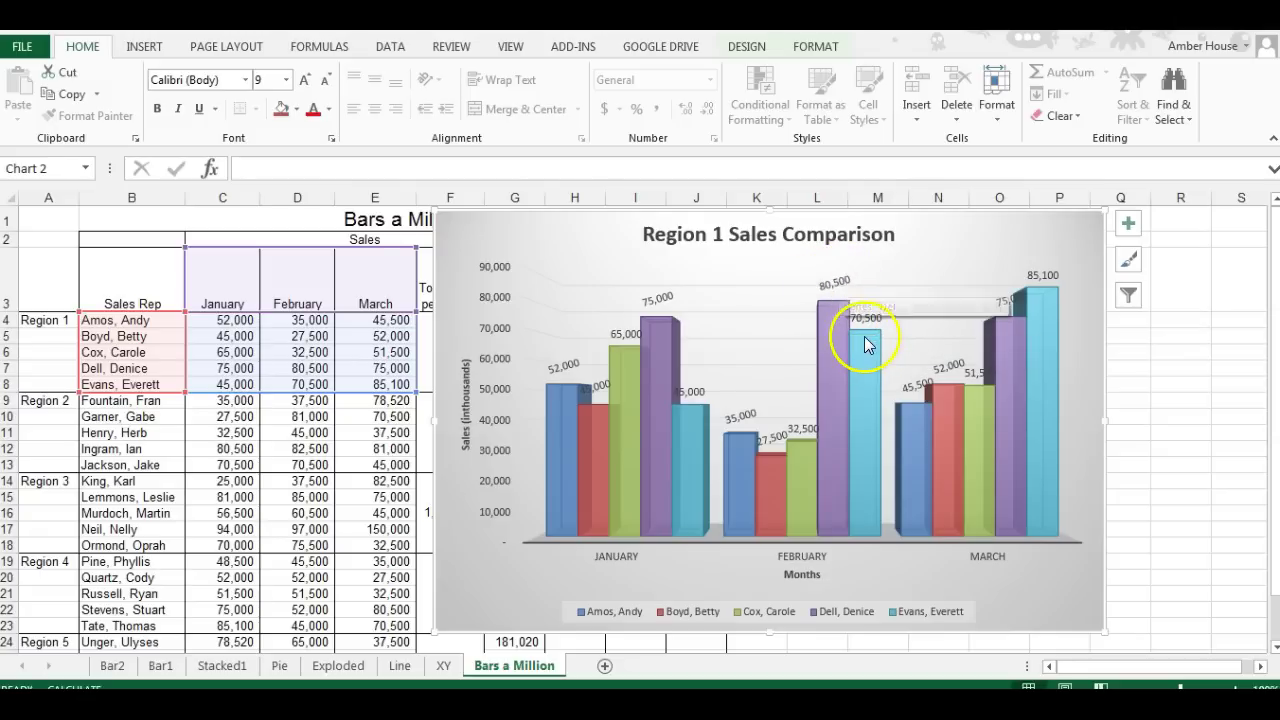
mouse_move(866, 341)
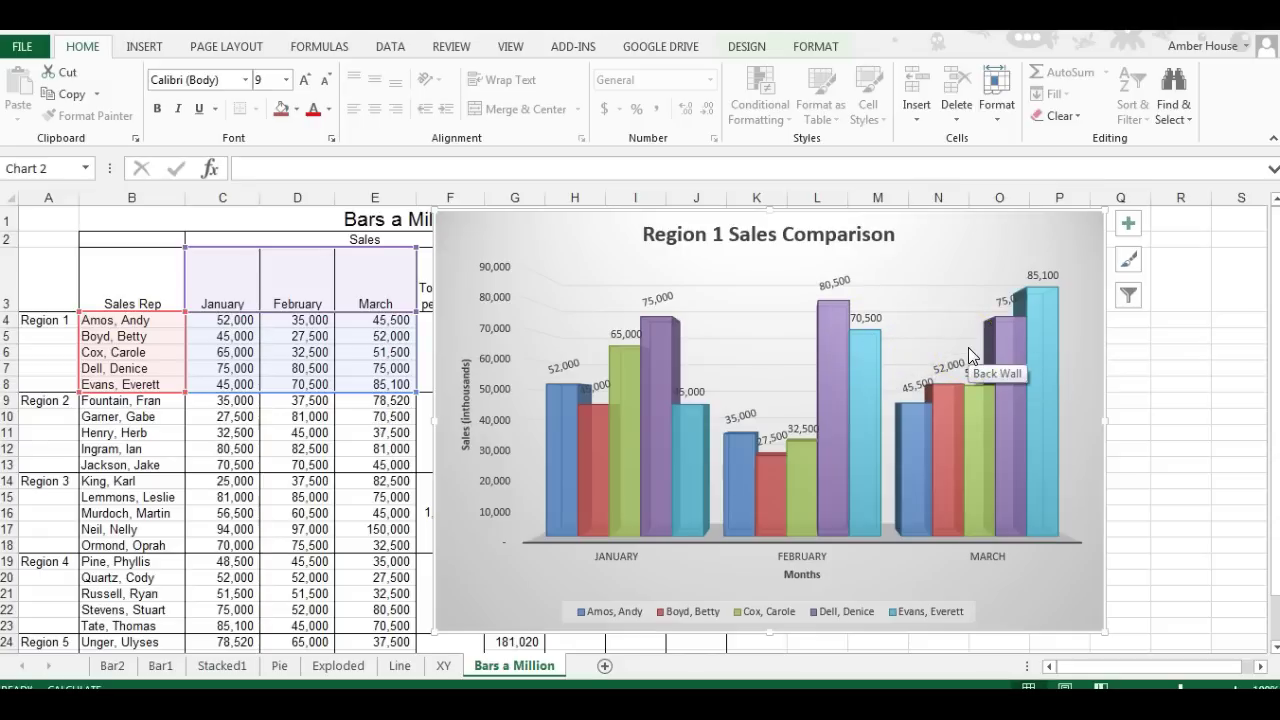
click(966, 288)
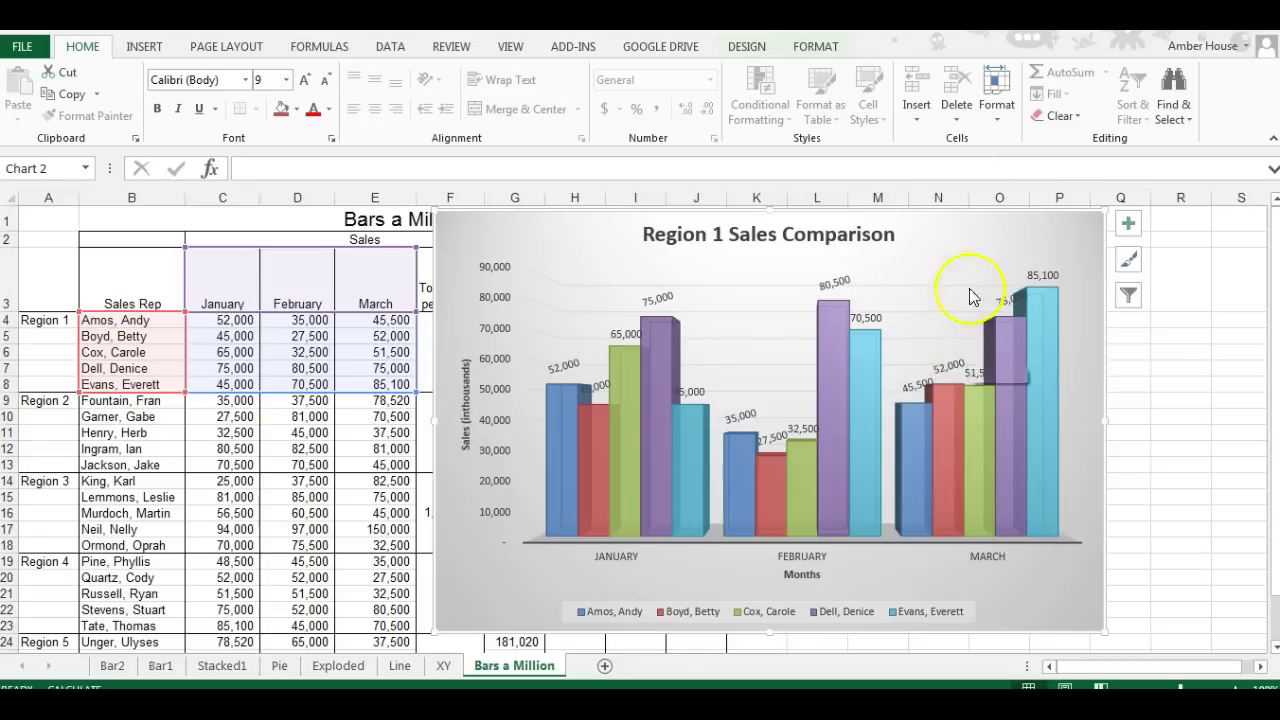
- Move the chart right and slightly down so its left edge meets column H, uncovering the sales totals, and deselect it by selecting cell D13
drag(960, 213, 960, 222)
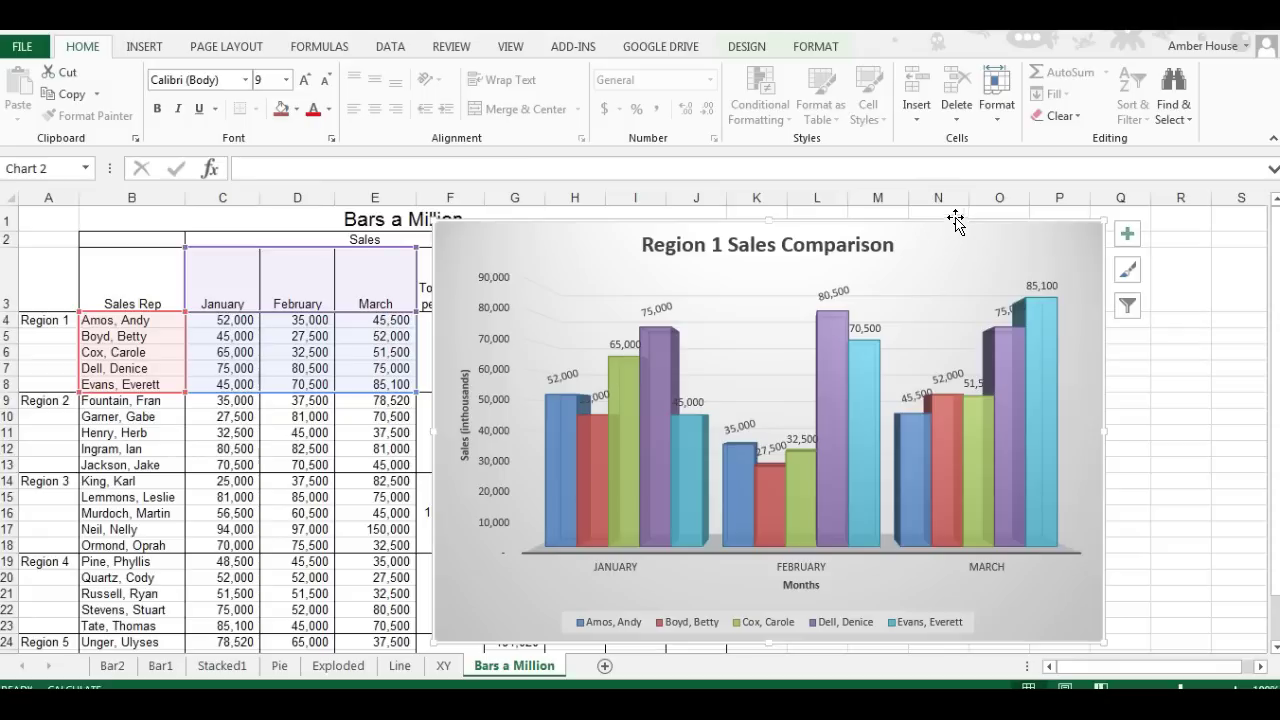
drag(331, 224, 331, 224)
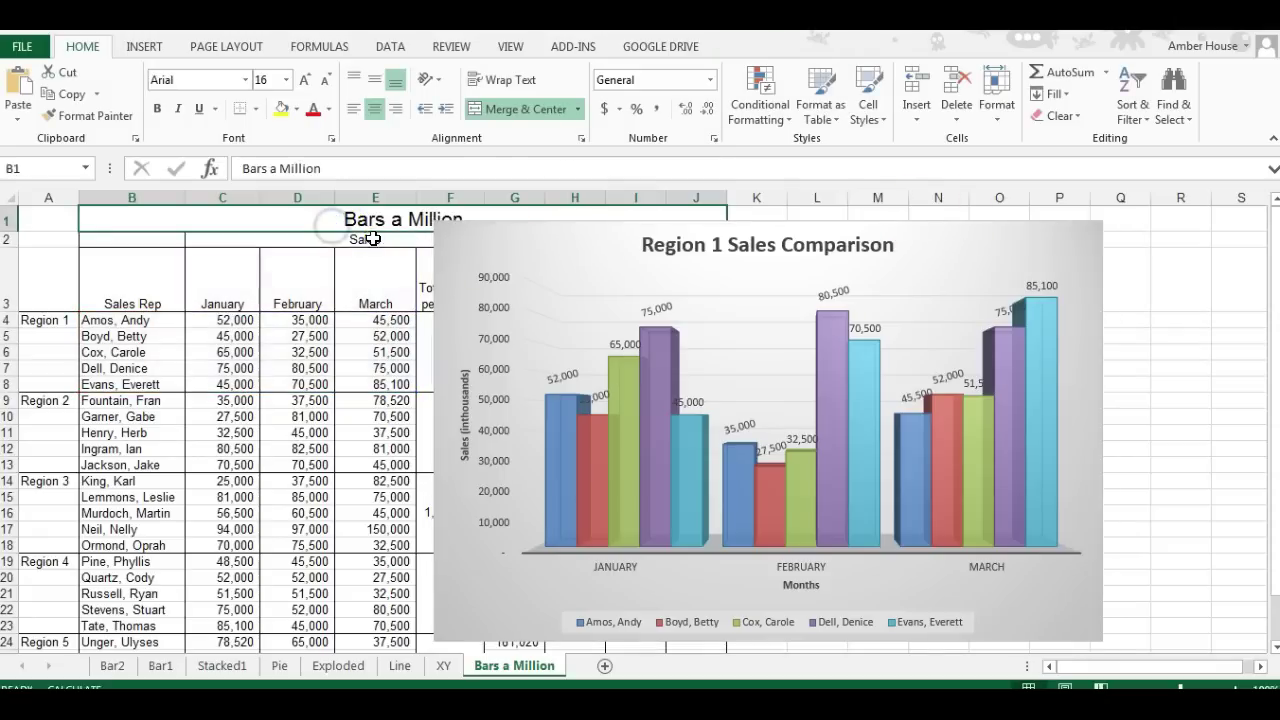
click(222, 338)
click(223, 320)
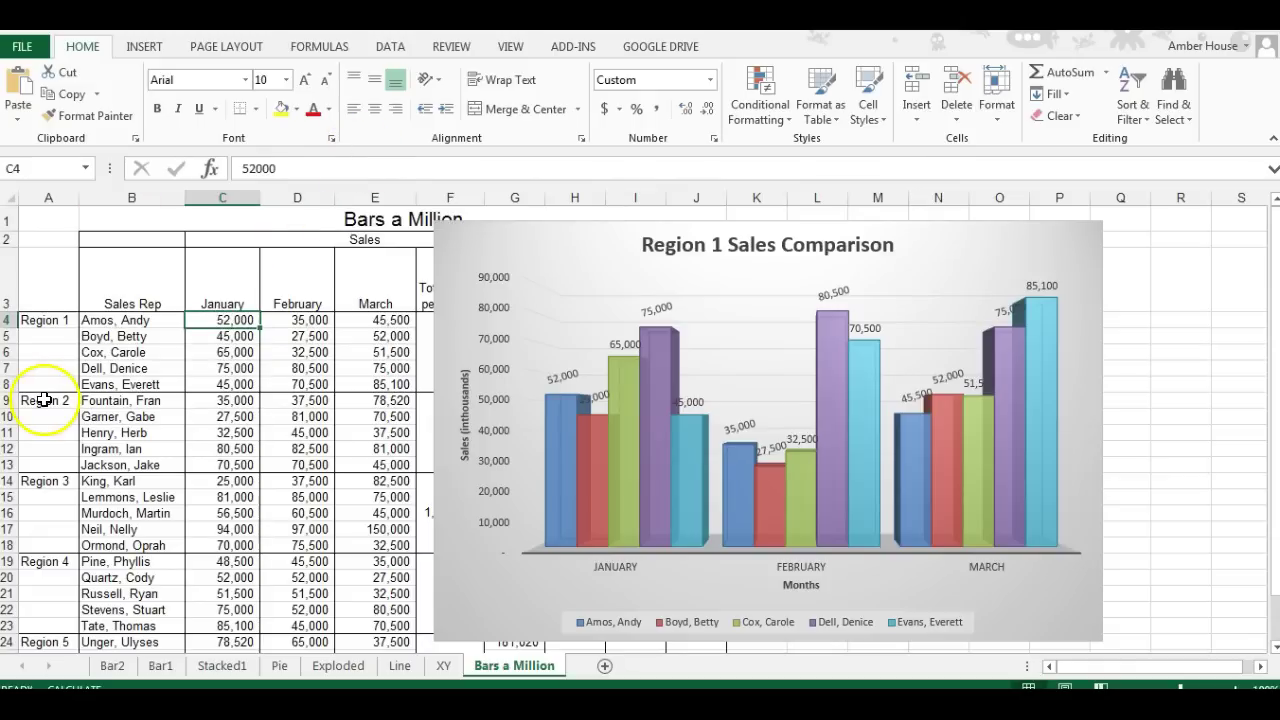
drag(634, 226, 827, 262)
drag(358, 233, 739, 228)
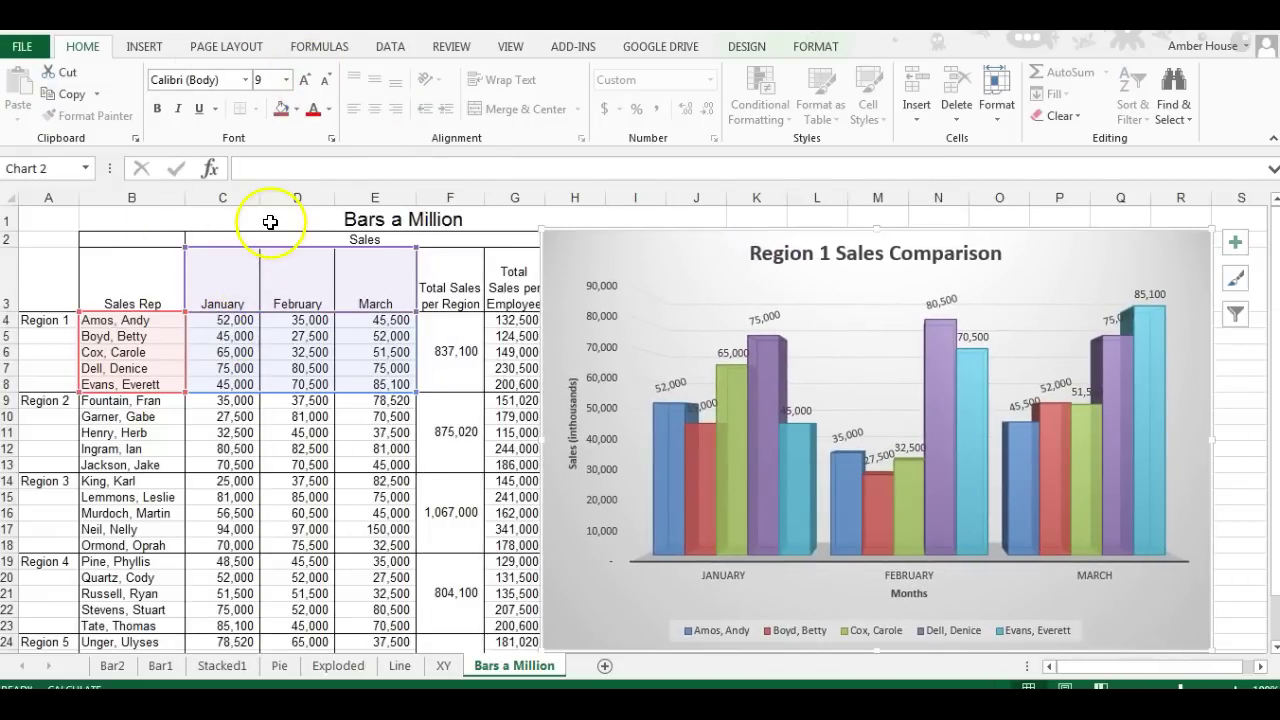
click(286, 465)
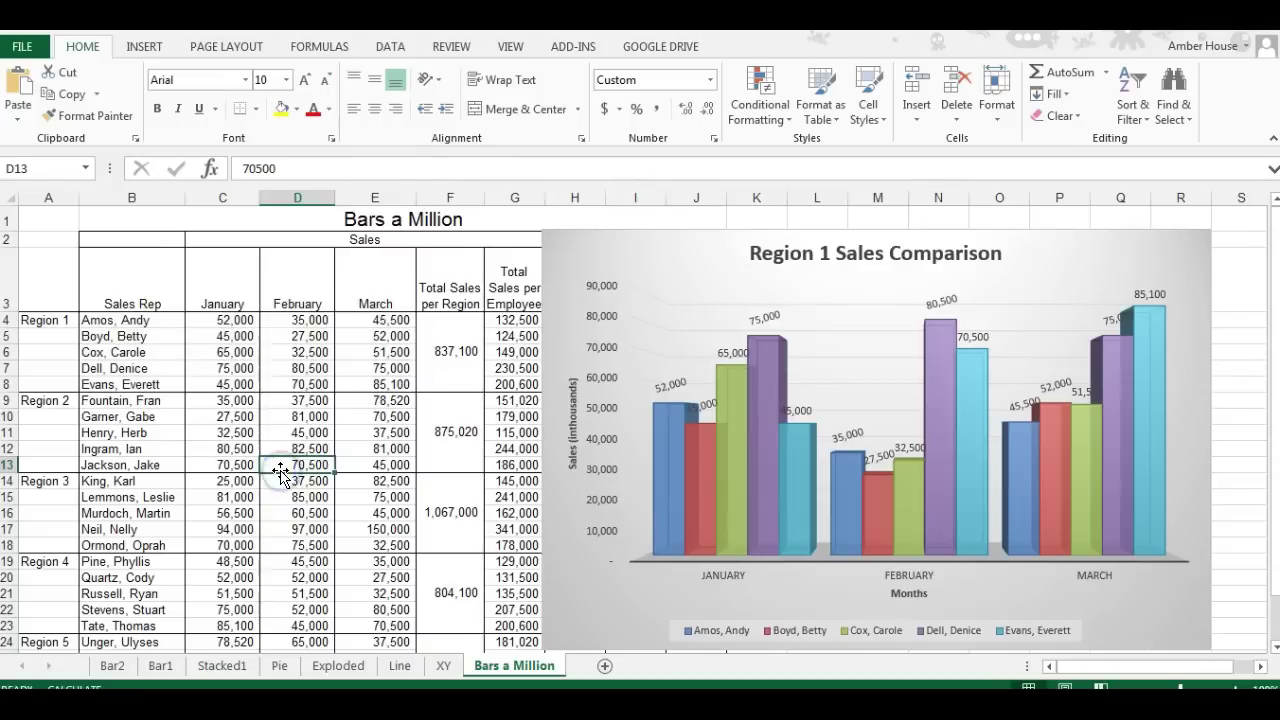